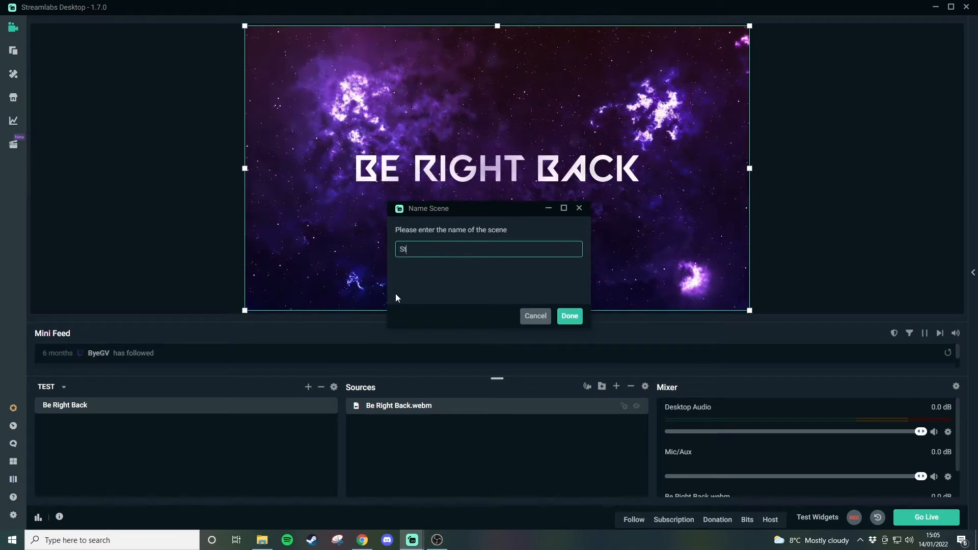
Create the Starting Soon scene and add the Starting soon video from the Scenes folder to it as a source
{"action": "key", "text": "Return"}
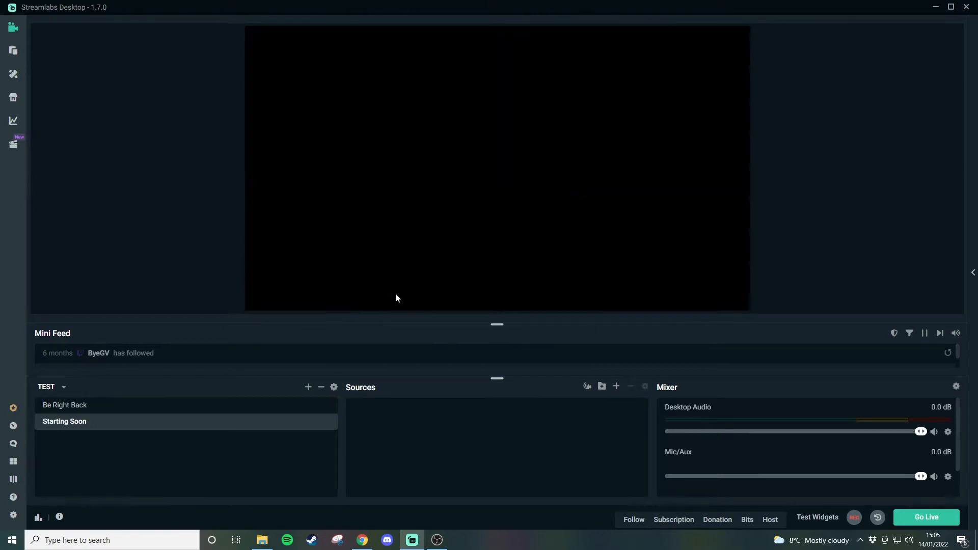
{"action": "left_click", "coordinate": [262, 542]}
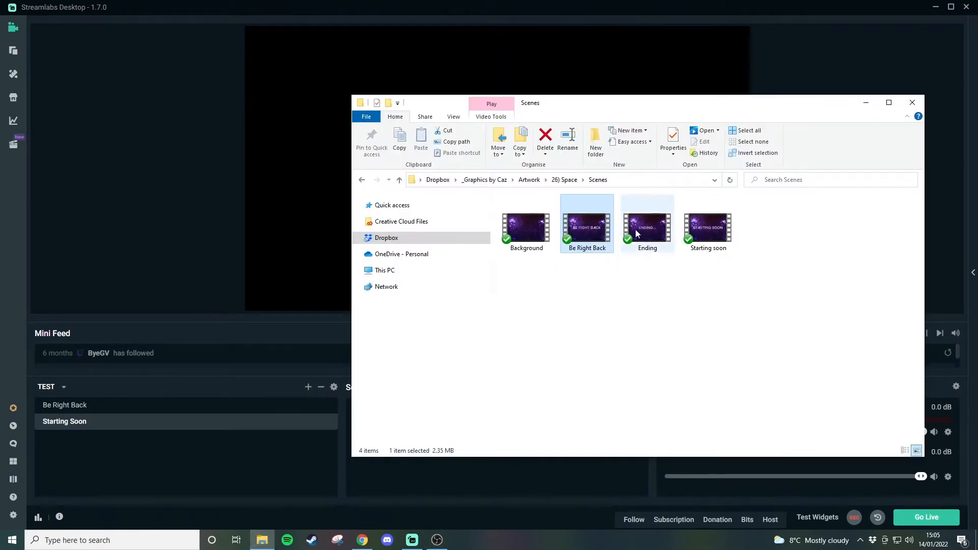
{"action": "left_click", "coordinate": [701, 215]}
{"action": "left_click_drag", "start_coordinate": [400, 170], "coordinate": [314, 151]}
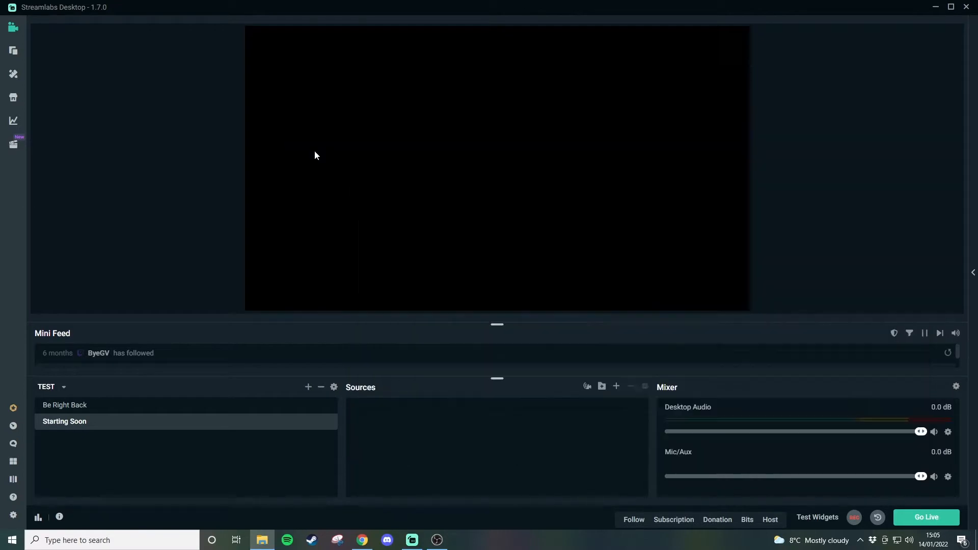
Create a scene named Ending and add the Ending video from the Scenes folder to it as a source
{"action": "left_click", "coordinate": [309, 388]}
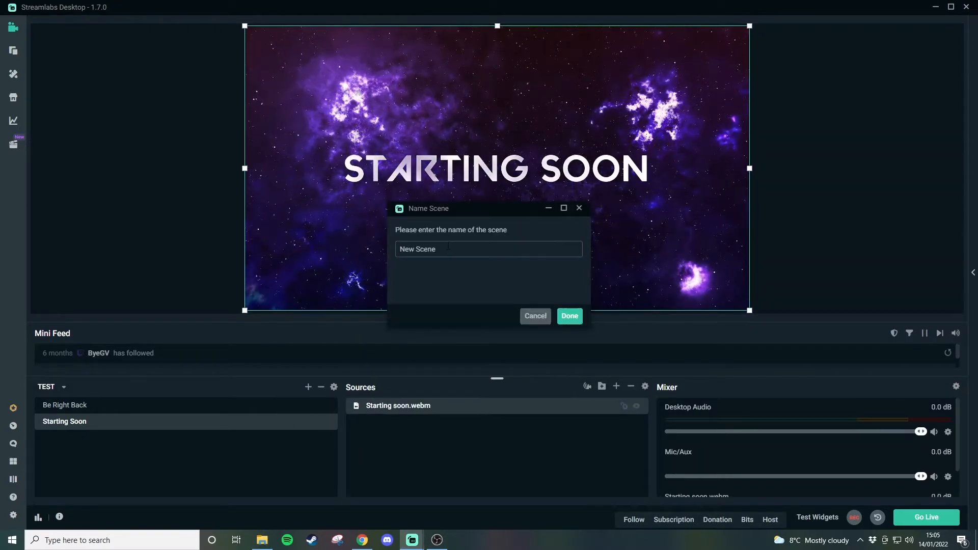
{"action": "triple_click", "coordinate": [429, 250]}
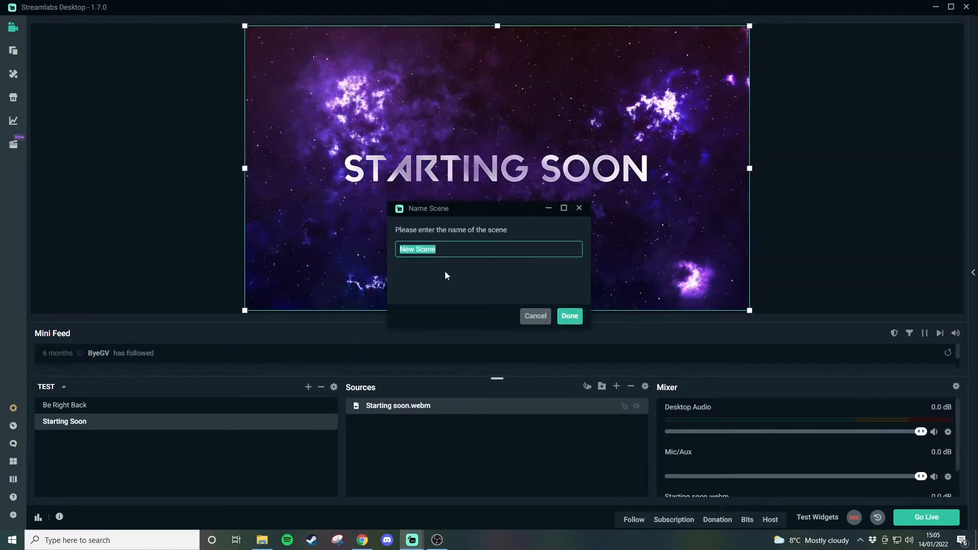
{"action": "type", "text": "S"}
{"action": "key", "text": "BackSpace"}
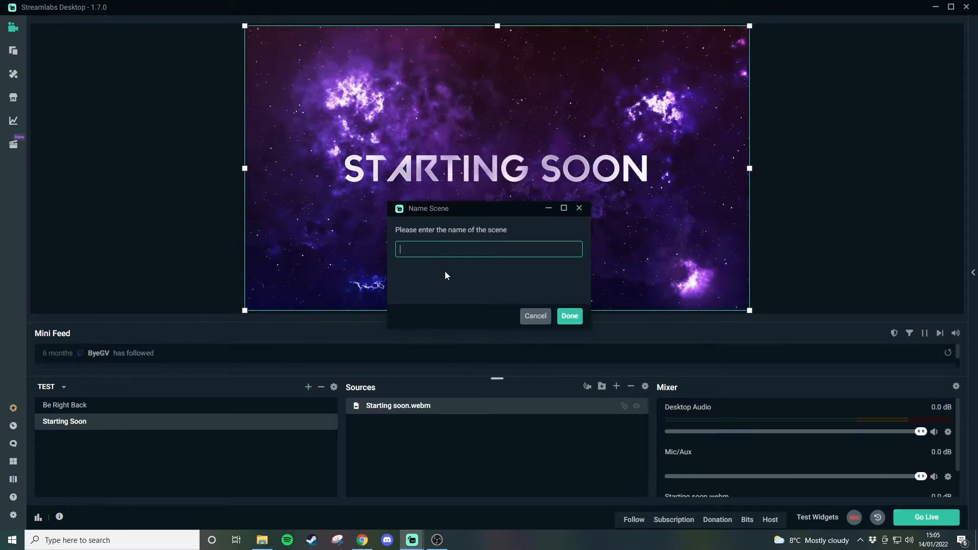
{"action": "type", "text": "Ending"}
{"action": "key", "text": "Return"}
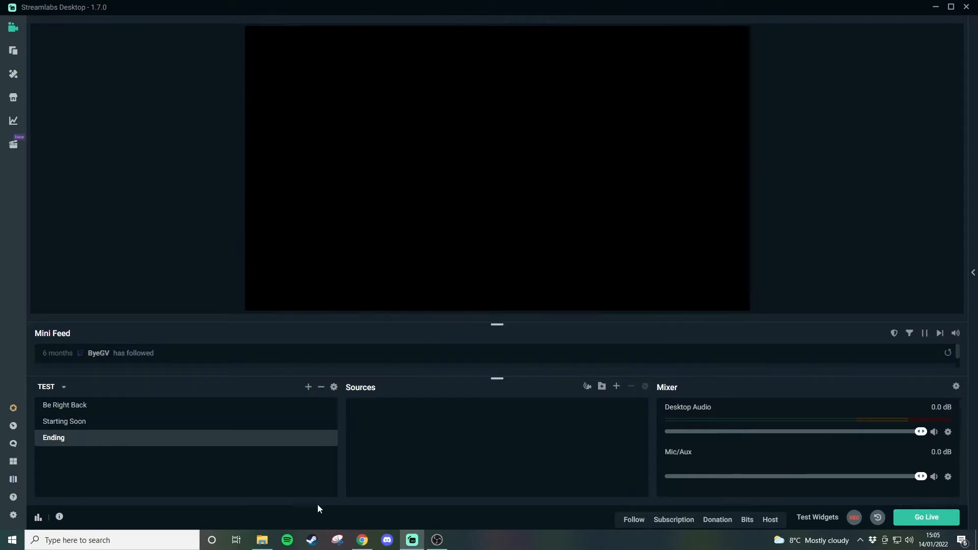
{"action": "left_click", "coordinate": [262, 540]}
{"action": "left_click_drag", "start_coordinate": [648, 229], "coordinate": [311, 201]}
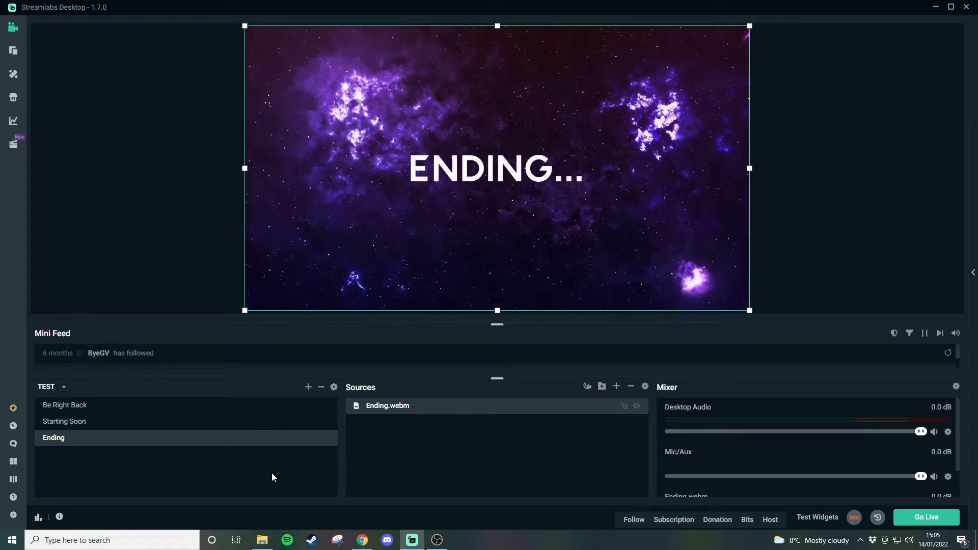
Check that Loop is enabled in the media settings of the Ending.webm source
{"action": "double_click", "coordinate": [414, 408]}
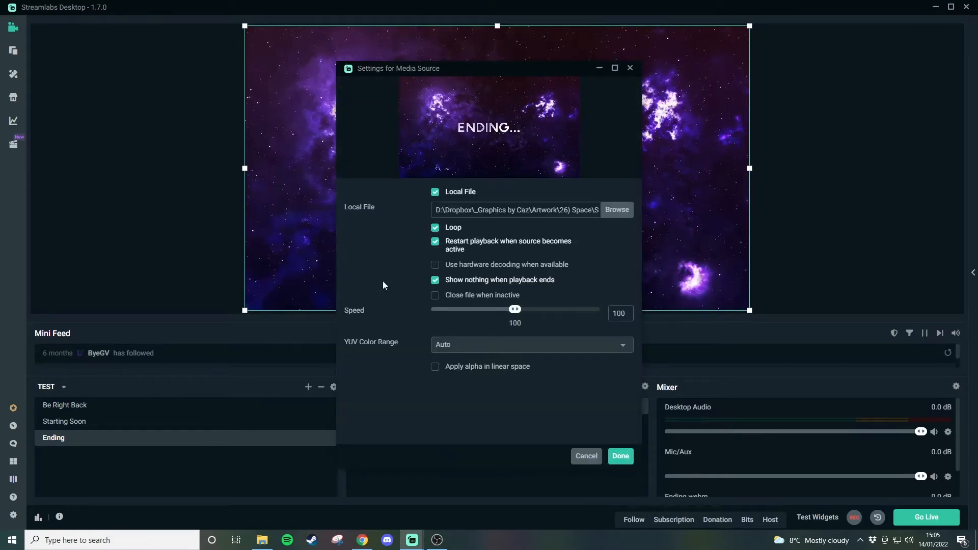
{"action": "left_click", "coordinate": [435, 228]}
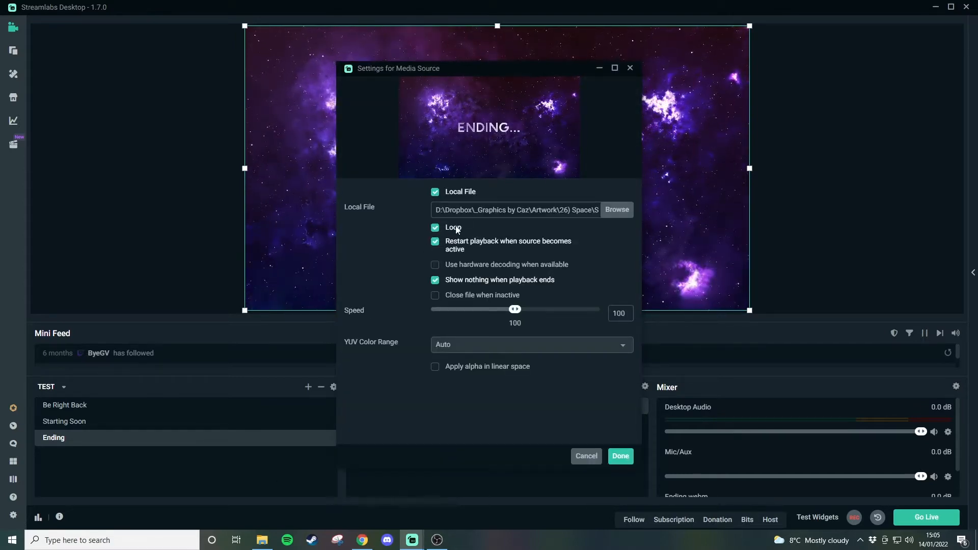
{"action": "left_click", "coordinate": [621, 456]}
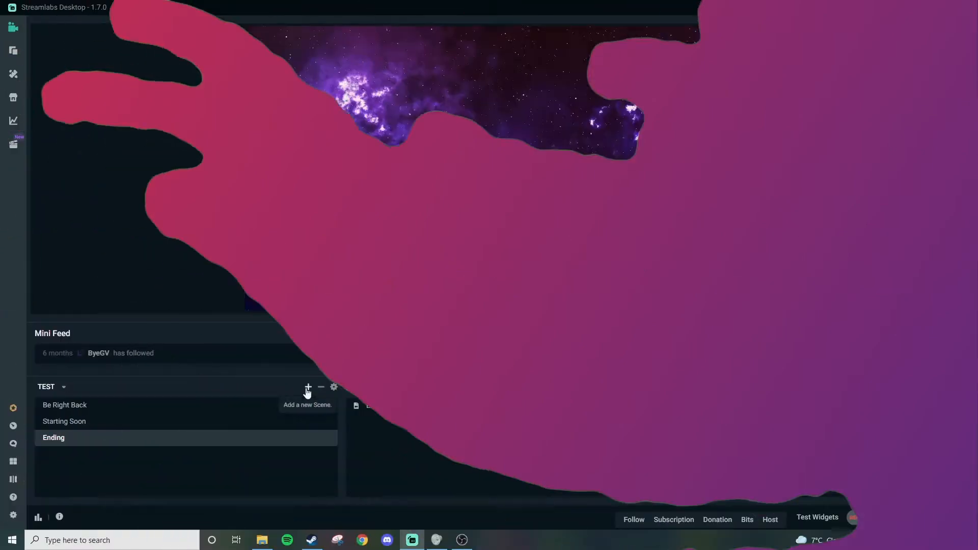
Create a scene named Overlay 1 and add the Overlay 1 video file to it as a source
{"action": "left_click", "coordinate": [308, 387]}
{"action": "key", "text": "ctrl+a"}
{"action": "type", "text": "O"}
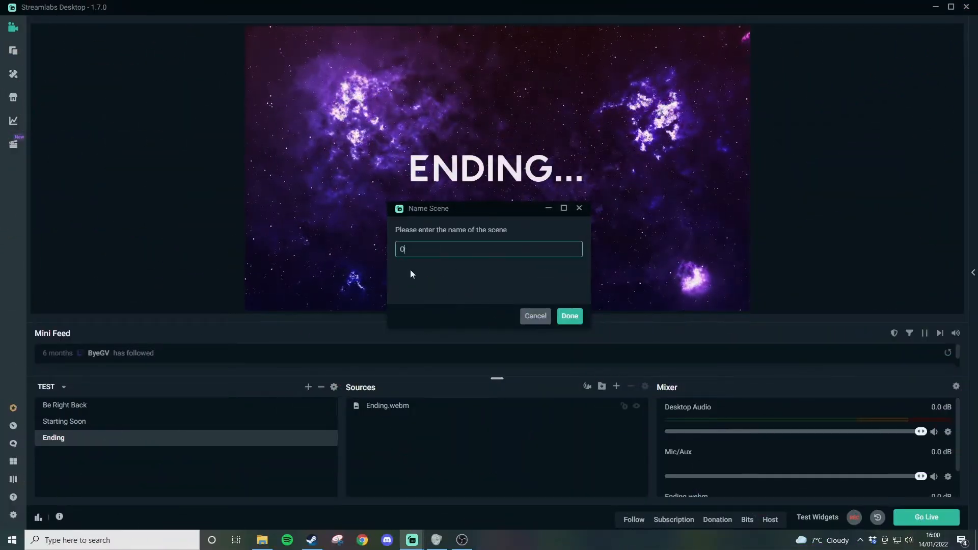
{"action": "type", "text": "verlay 1"}
{"action": "key", "text": "Return"}
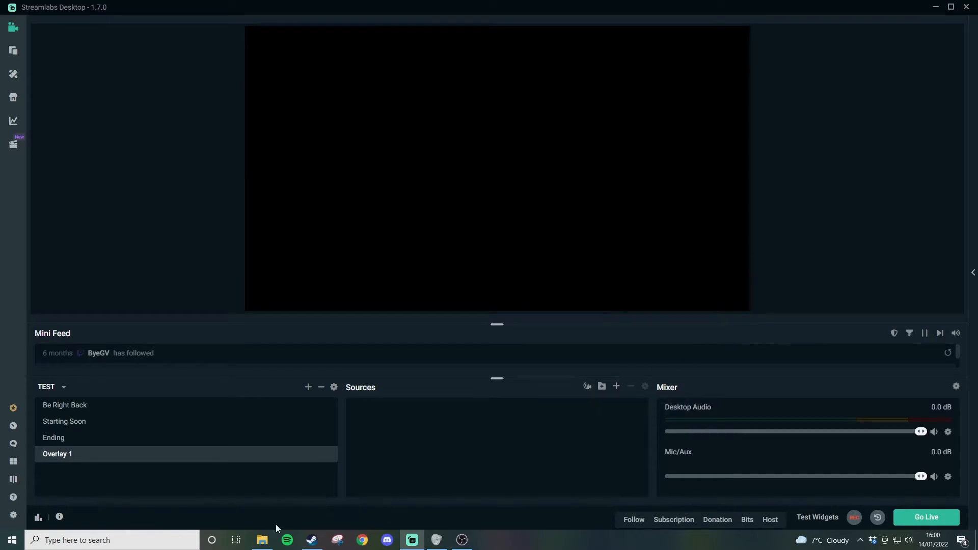
{"action": "left_click", "coordinate": [262, 540]}
{"action": "left_click_drag", "start_coordinate": [525, 228], "coordinate": [315, 238]}
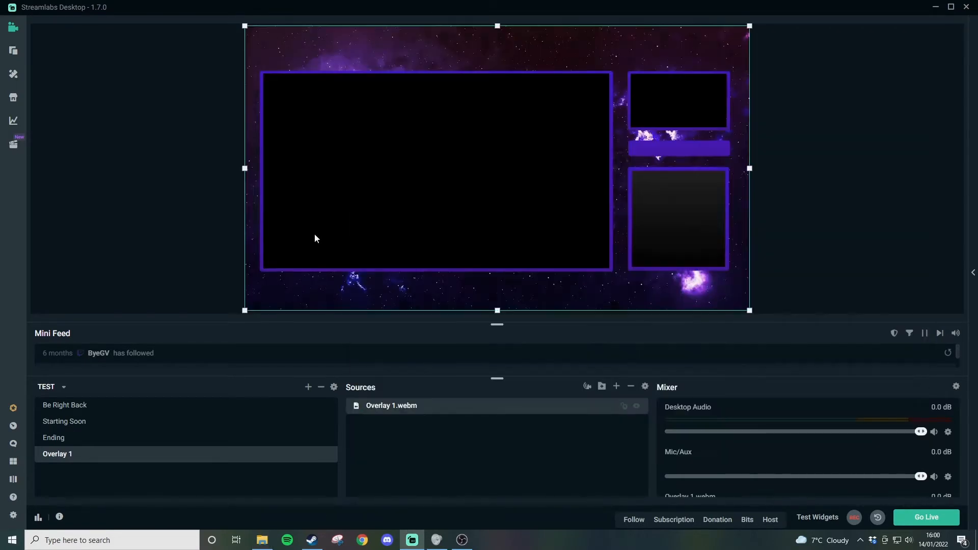
Add a Video Capture Device source to the Overlay 1 scene, keeping the default source name
{"action": "left_click", "coordinate": [617, 386]}
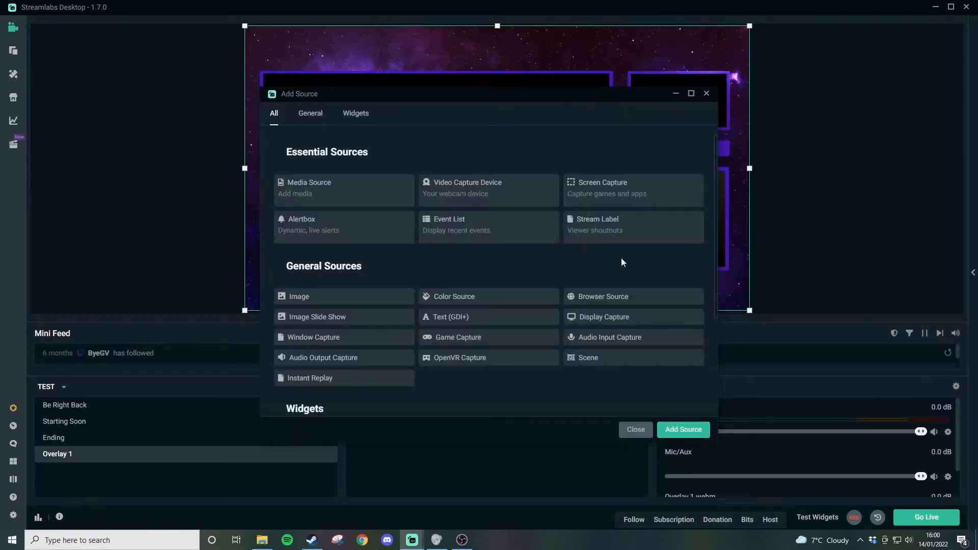
{"action": "left_click", "coordinate": [499, 203]}
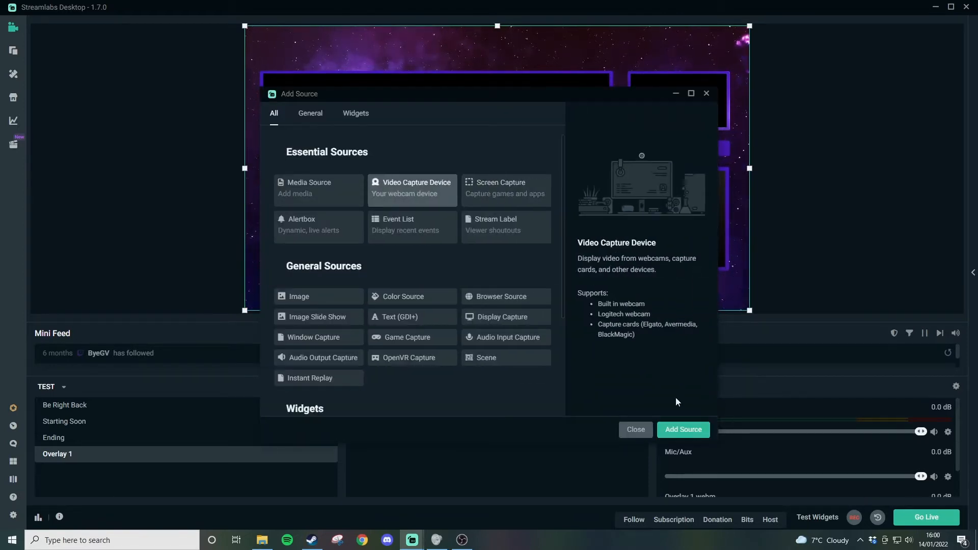
{"action": "left_click", "coordinate": [684, 430]}
{"action": "left_click", "coordinate": [625, 335]}
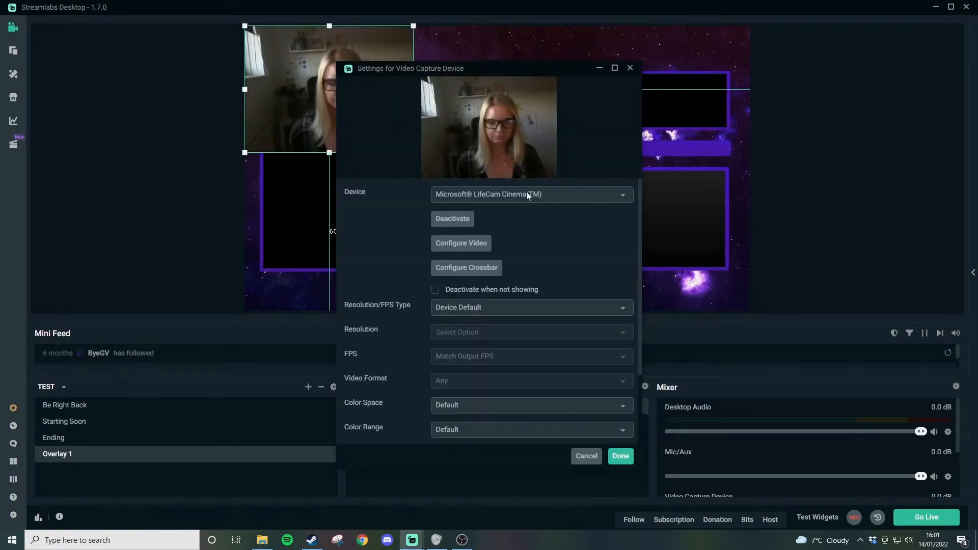
Configure the webcam source to use the Microsoft LifeCam Cinema with a Custom resolution type at 1280x720
{"action": "left_click", "coordinate": [528, 196]}
{"action": "left_click", "coordinate": [567, 156]}
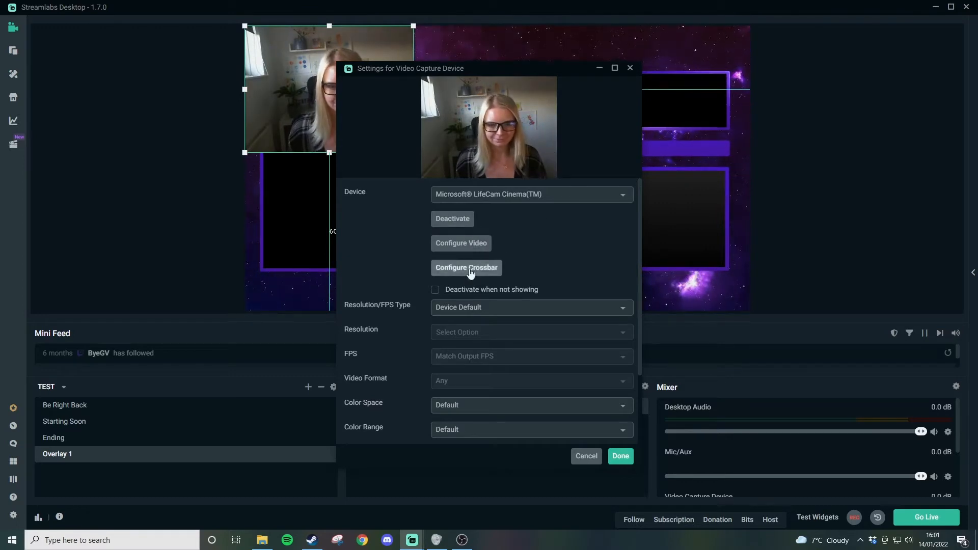
{"action": "left_click", "coordinate": [468, 307]}
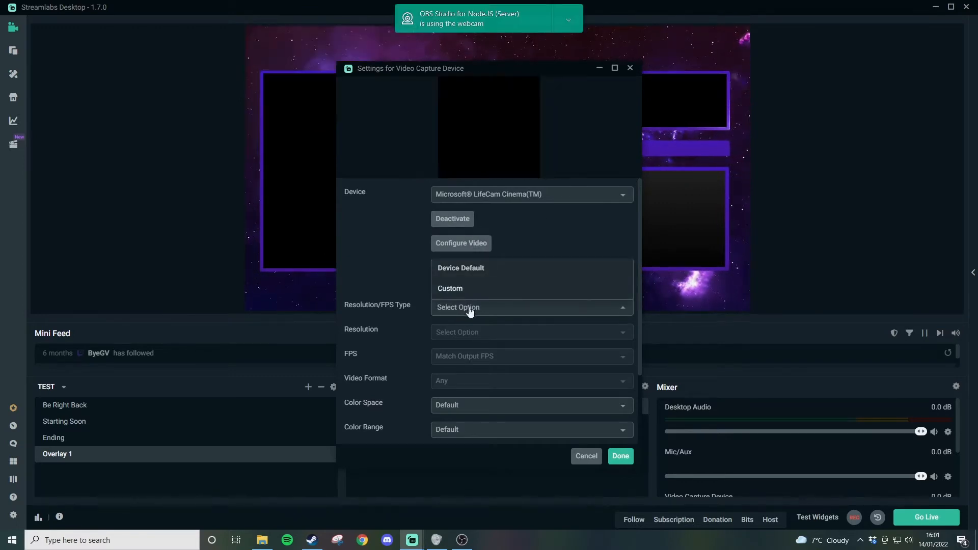
{"action": "left_click", "coordinate": [451, 289]}
{"action": "left_click", "coordinate": [569, 19]}
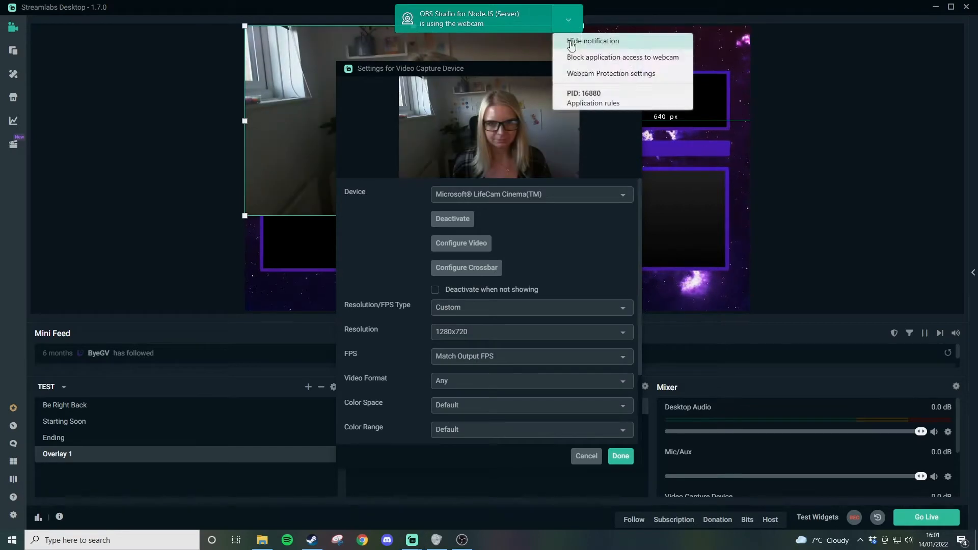
{"action": "left_click", "coordinate": [620, 457]}
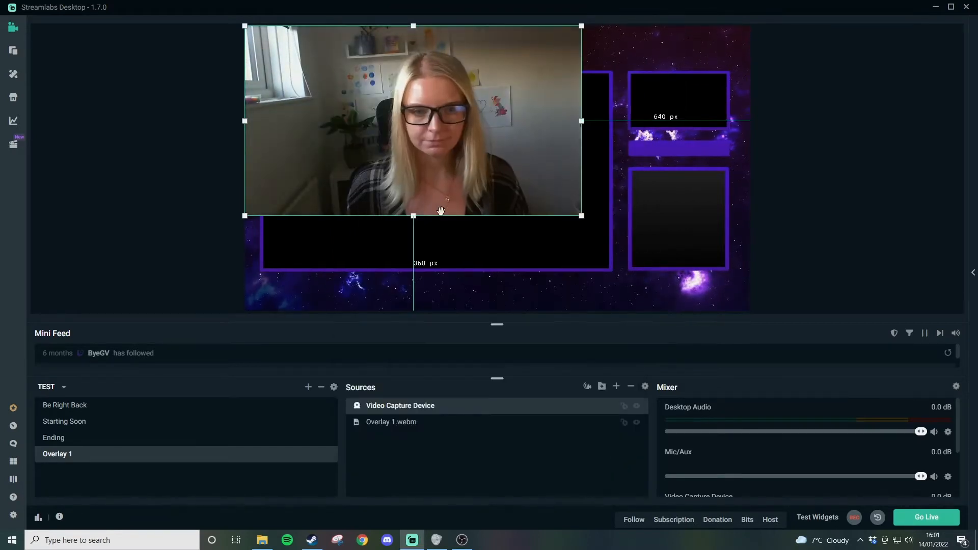
Shrink the webcam to fit the overlay's small upper-right frame and order its source beneath Overlay 1.webm
{"action": "left_click_drag", "start_coordinate": [451, 104], "coordinate": [598, 151]}
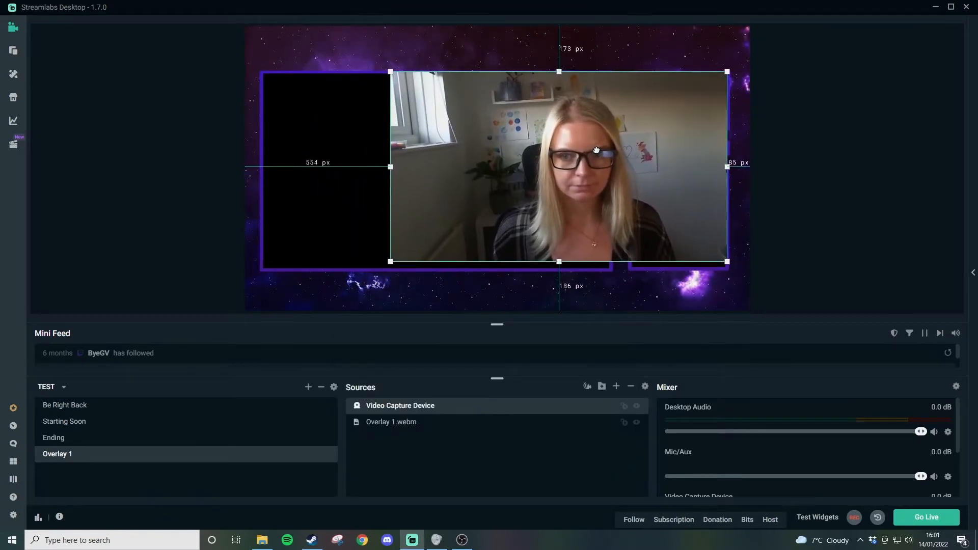
{"action": "left_click_drag", "start_coordinate": [391, 263], "coordinate": [628, 129]}
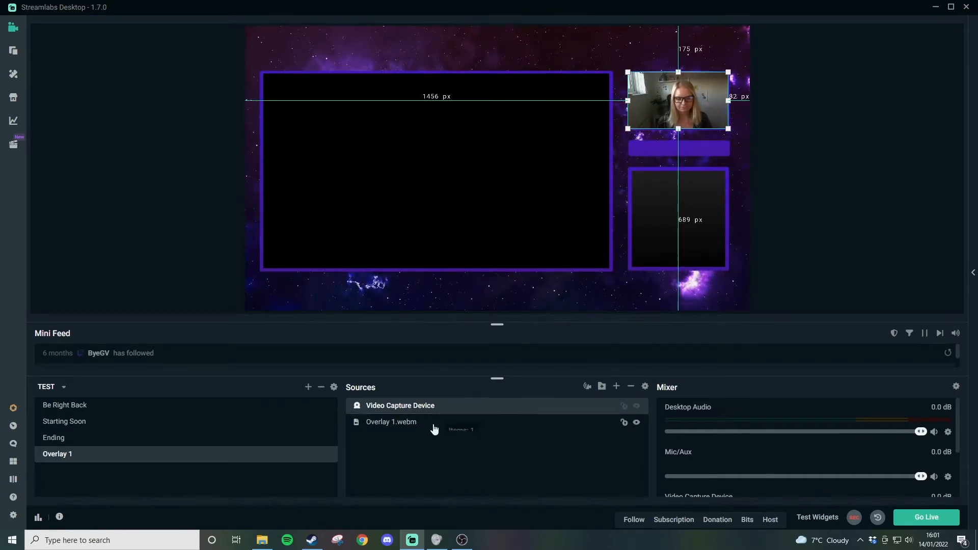
{"action": "left_click_drag", "start_coordinate": [435, 432], "coordinate": [436, 434]}
{"action": "left_click", "coordinate": [778, 269]}
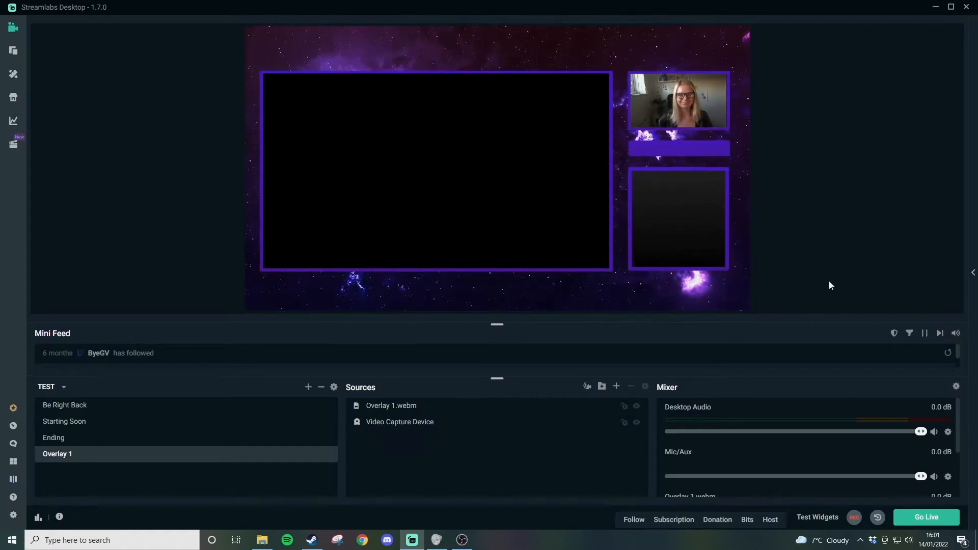
{"action": "left_click", "coordinate": [465, 423]}
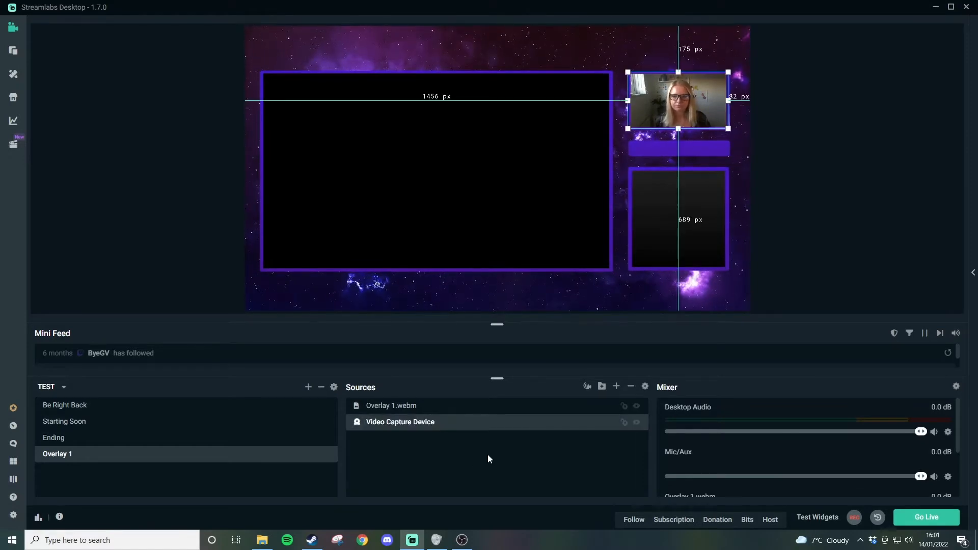
{"action": "left_click", "coordinate": [830, 196]}
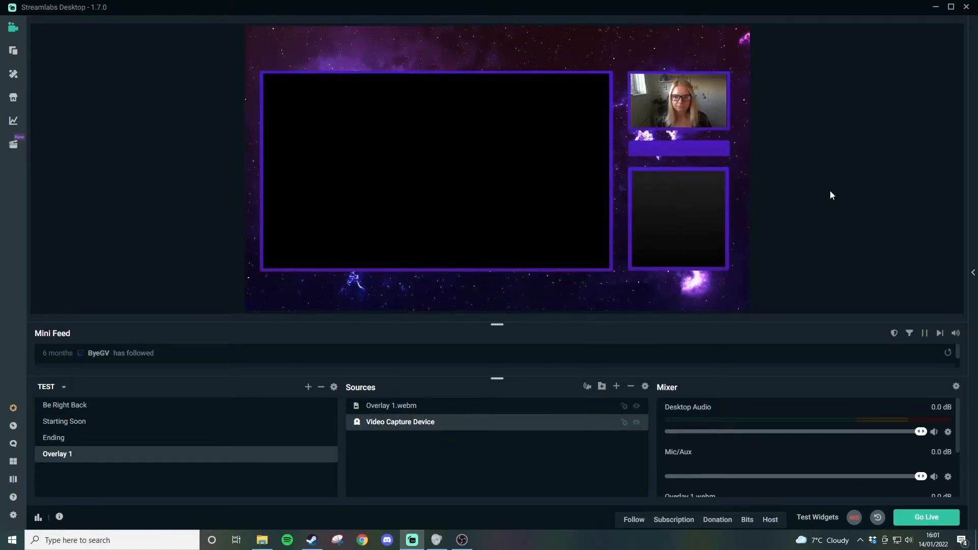
Add a Display Capture source to the Overlay 1 scene with its default name and settings
{"action": "left_click", "coordinate": [617, 389]}
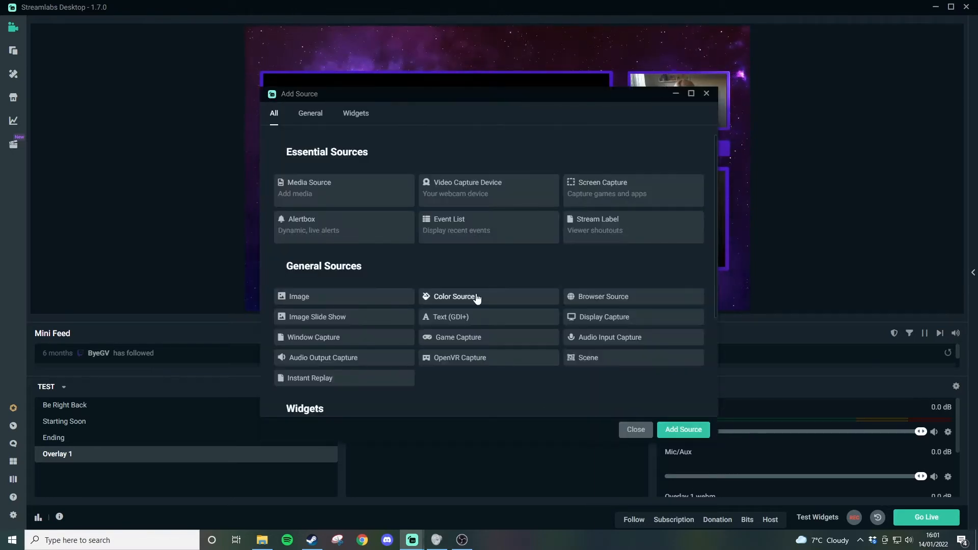
{"action": "left_click", "coordinate": [615, 318]}
{"action": "left_click", "coordinate": [680, 431]}
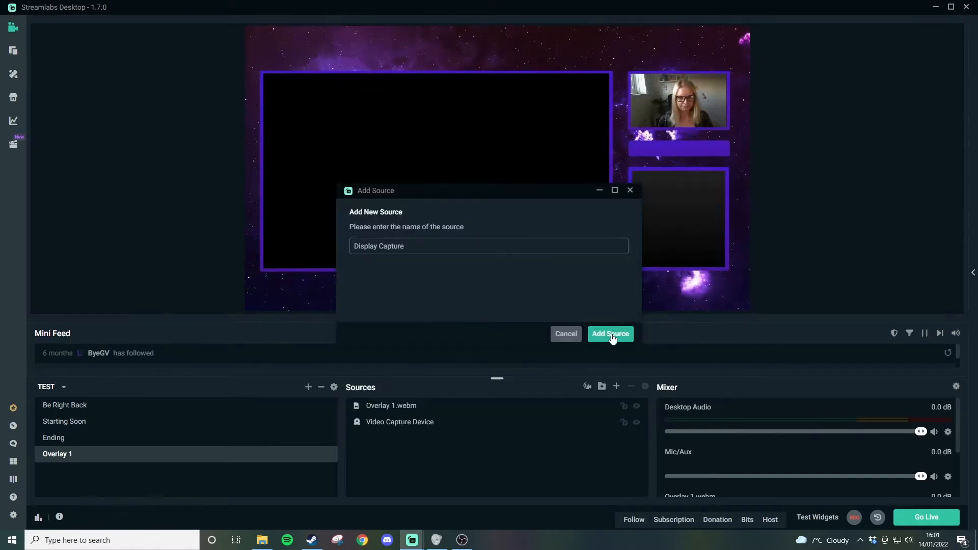
{"action": "left_click", "coordinate": [611, 333]}
{"action": "left_click", "coordinate": [621, 456]}
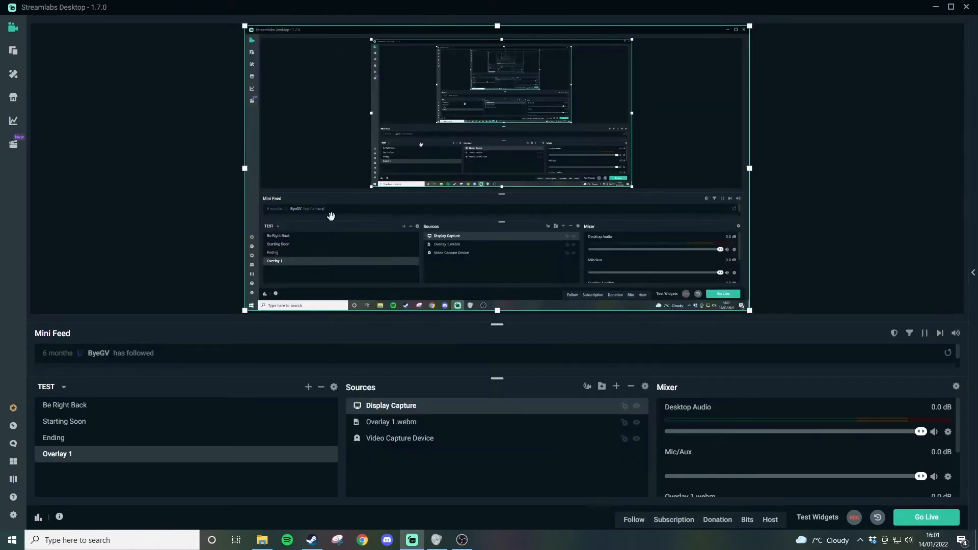
Resize the display capture to fill the overlay's large main frame and order its source beneath Video Capture Device
{"action": "left_click_drag", "start_coordinate": [244, 26], "coordinate": [463, 149]}
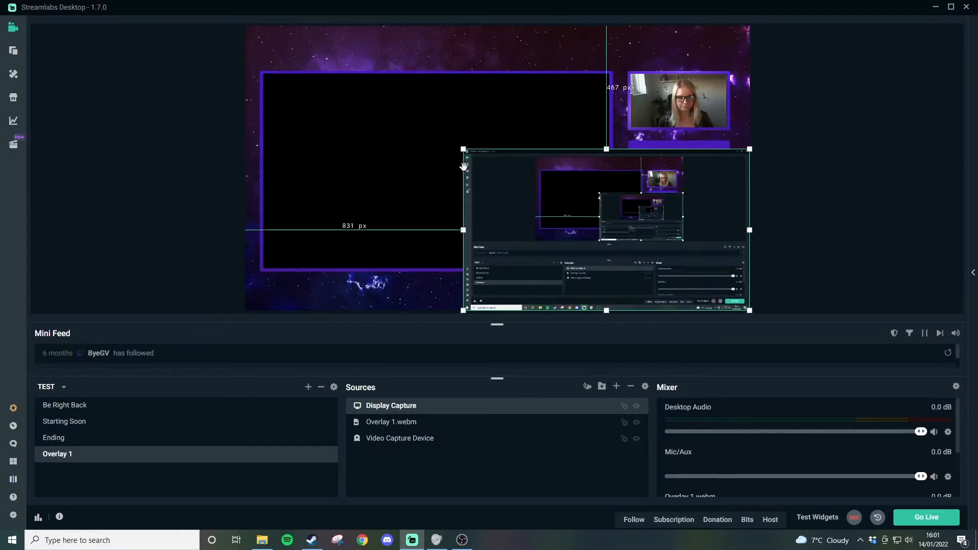
{"action": "left_click_drag", "start_coordinate": [530, 197], "coordinate": [328, 121]}
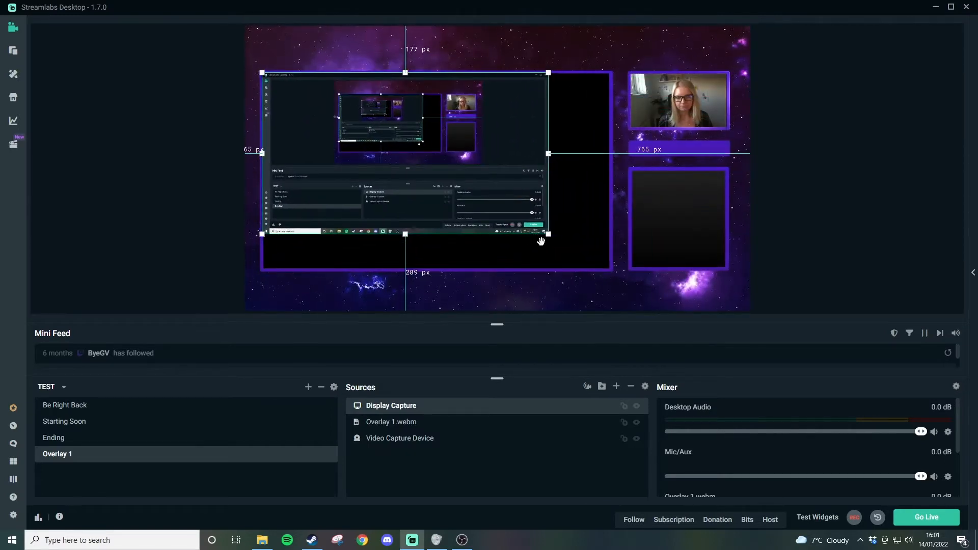
{"action": "left_click_drag", "start_coordinate": [550, 236], "coordinate": [606, 270]}
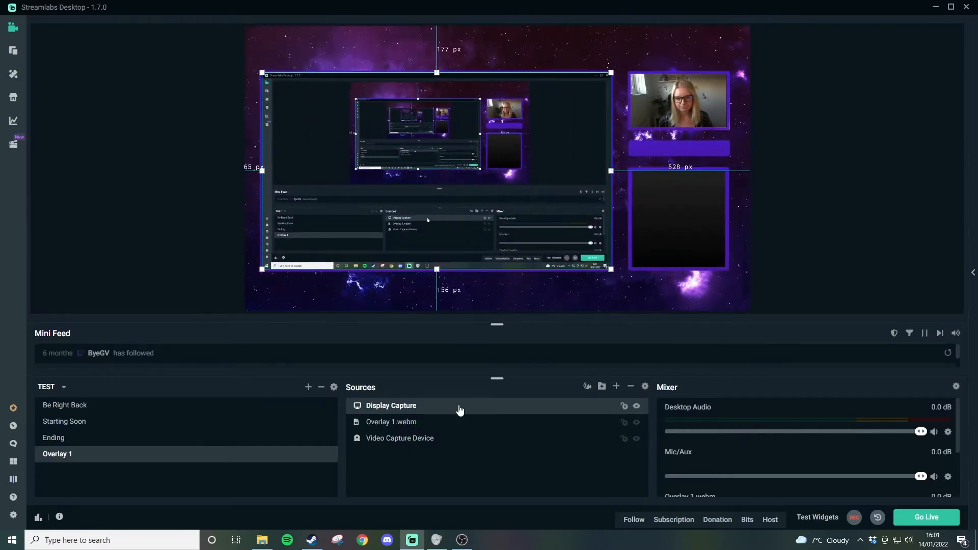
{"action": "left_click_drag", "start_coordinate": [460, 410], "coordinate": [413, 454]}
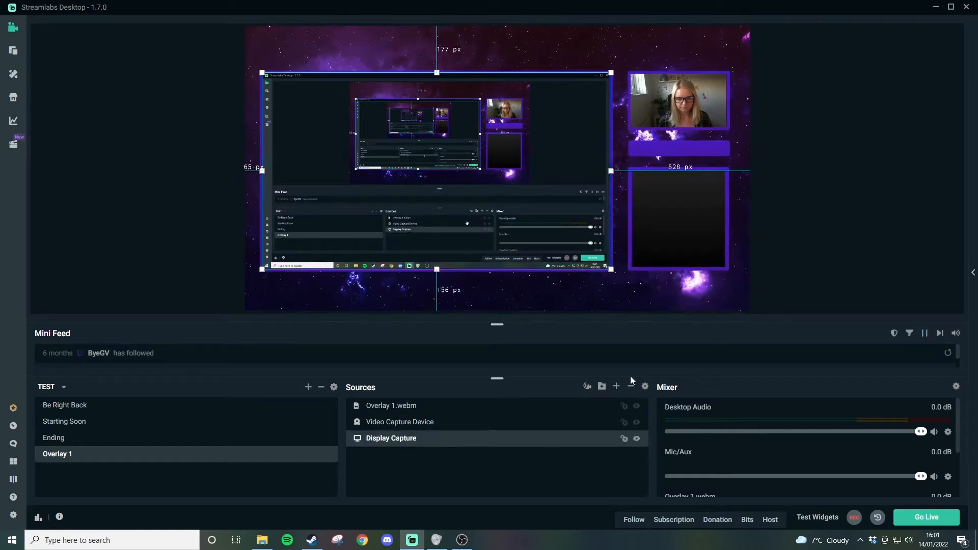
{"action": "left_click", "coordinate": [860, 254]}
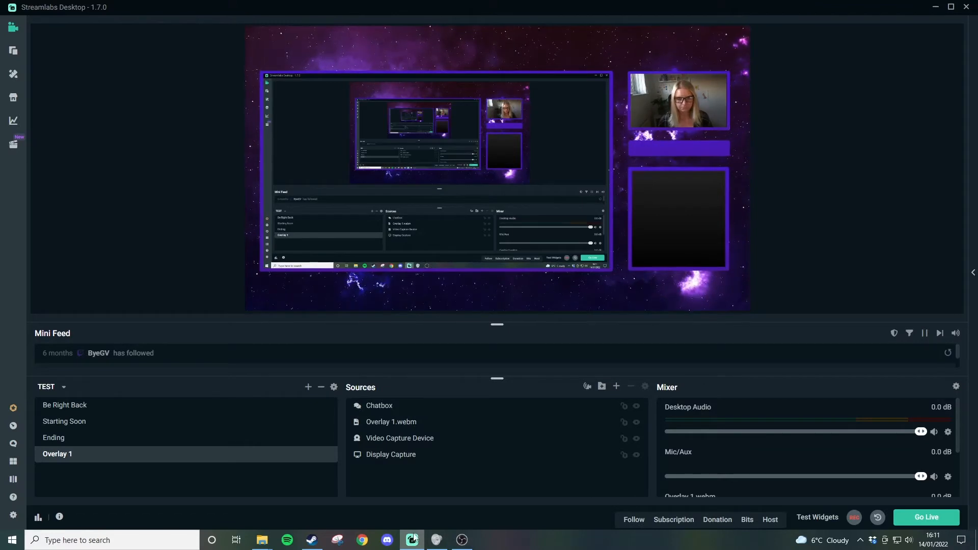
Add a Stream Label source to the Overlay 1 scene with its default name
{"action": "left_click", "coordinate": [617, 387]}
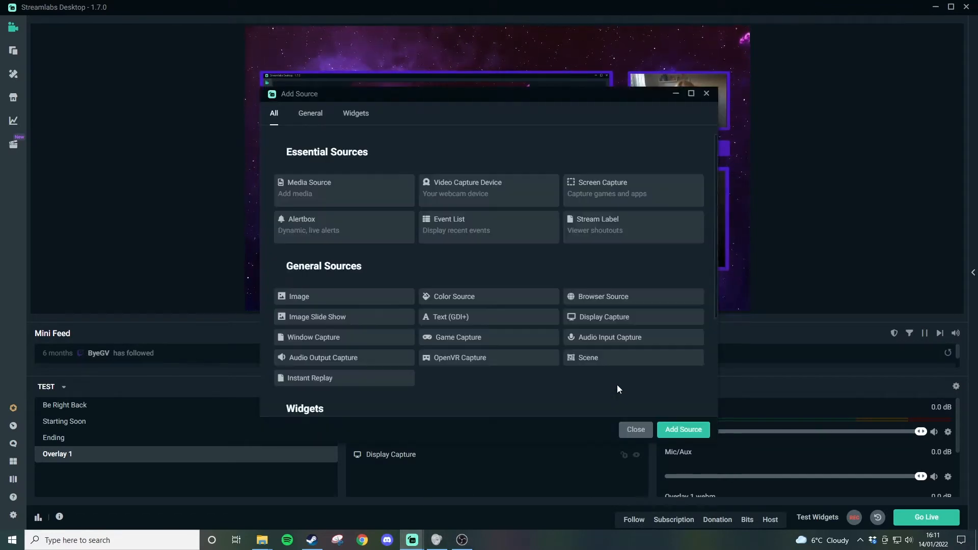
{"action": "left_click", "coordinate": [632, 239]}
{"action": "left_click", "coordinate": [684, 429]}
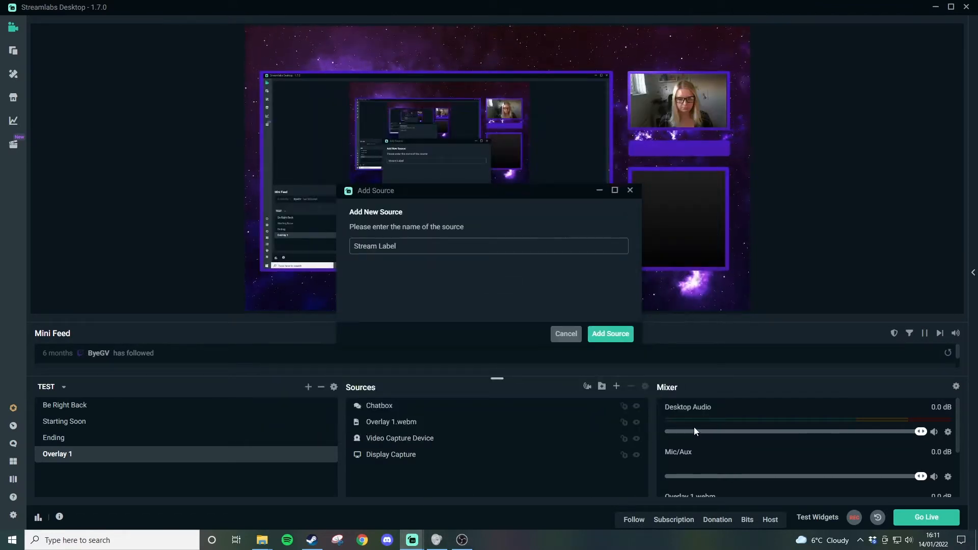
{"action": "left_click", "coordinate": [615, 337]}
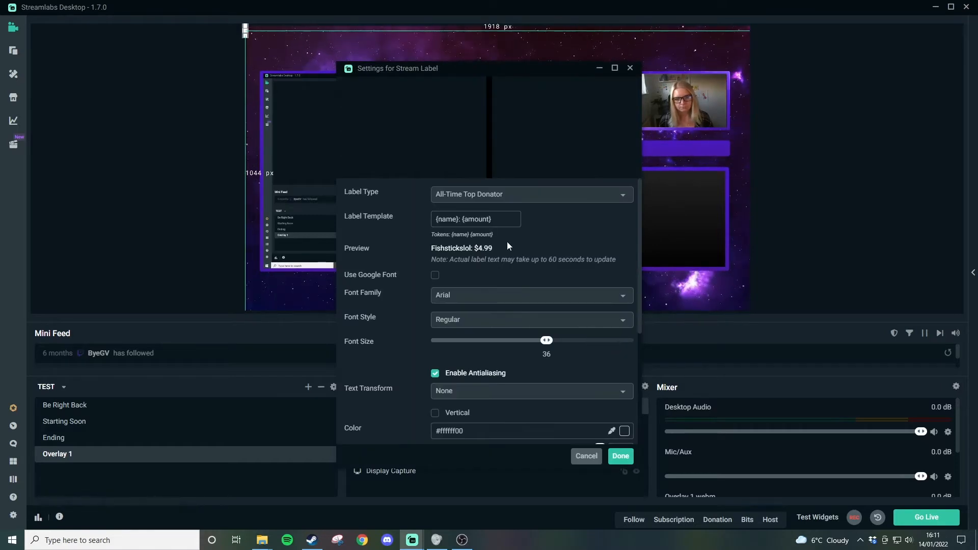
Try the Monthly, Weekly and All-Time Top Donator label types for the stream label
{"action": "left_click", "coordinate": [552, 196]}
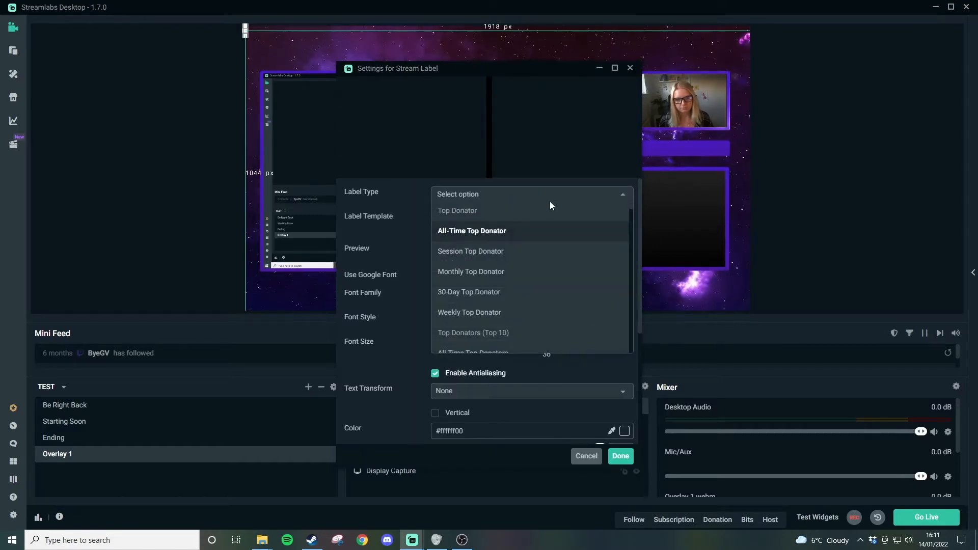
{"action": "left_click", "coordinate": [497, 272]}
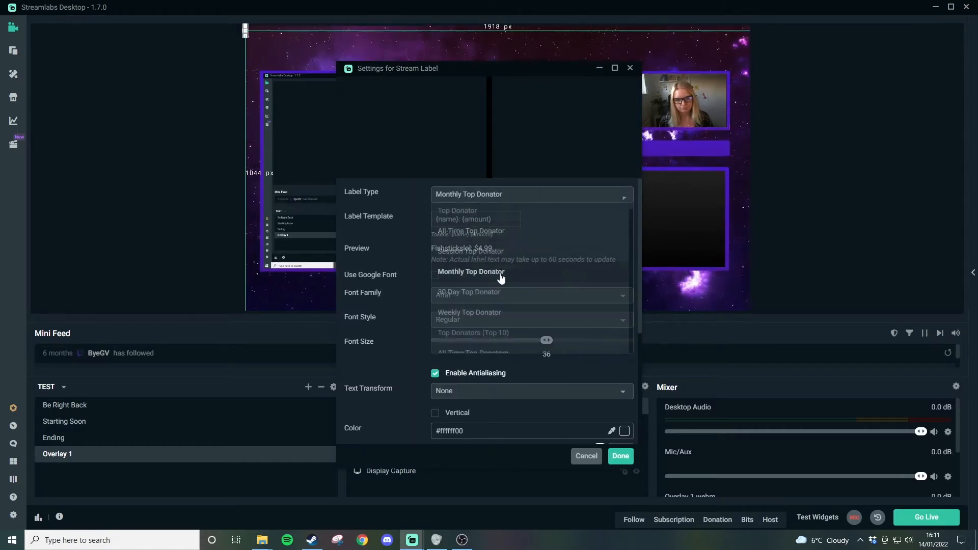
{"action": "left_click", "coordinate": [502, 196]}
{"action": "left_click", "coordinate": [507, 312]}
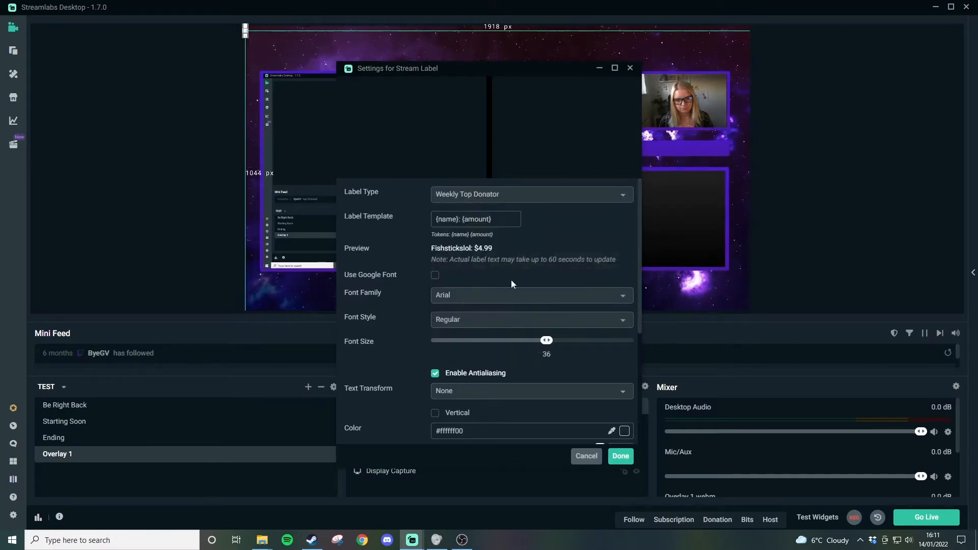
{"action": "left_click", "coordinate": [499, 196]}
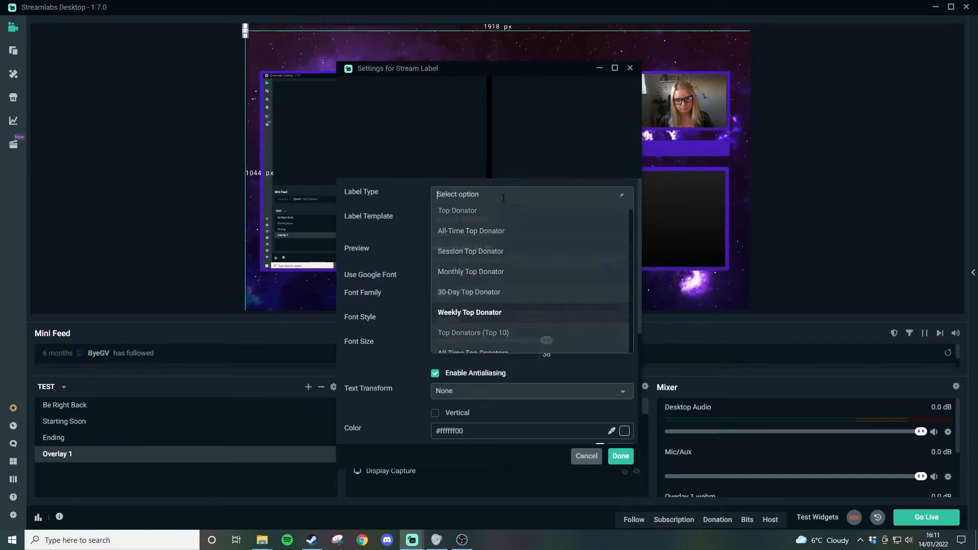
{"action": "left_click", "coordinate": [459, 231]}
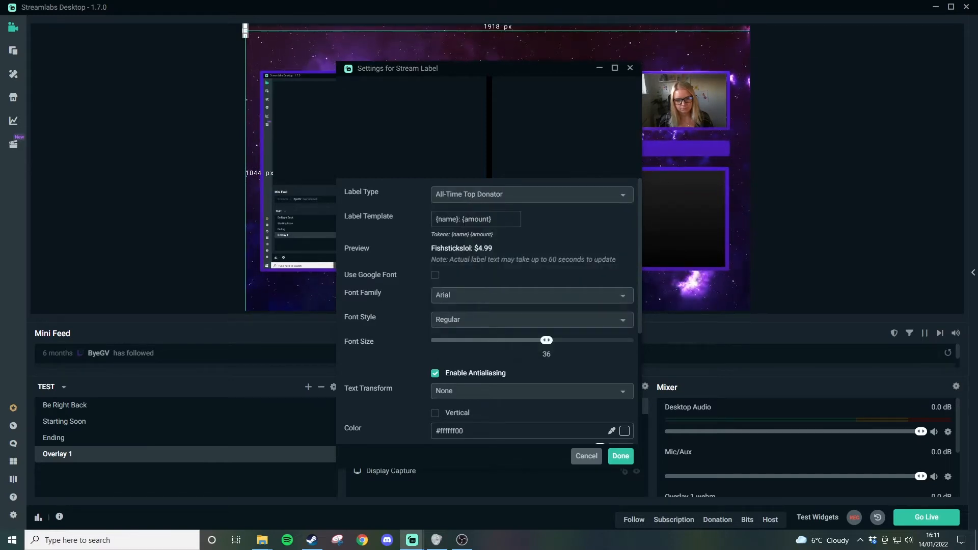
Set the stream label's type to All-Time Top Donators and accept its settings
{"action": "left_click", "coordinate": [475, 198]}
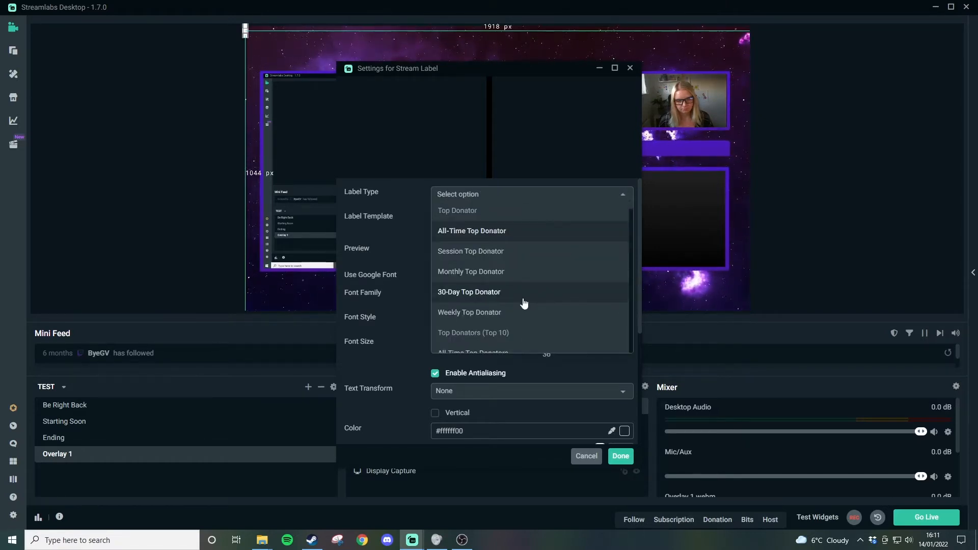
{"action": "scroll", "coordinate": [525, 304], "scroll_direction": "down", "scroll_amount": 2}
{"action": "left_click", "coordinate": [490, 252]}
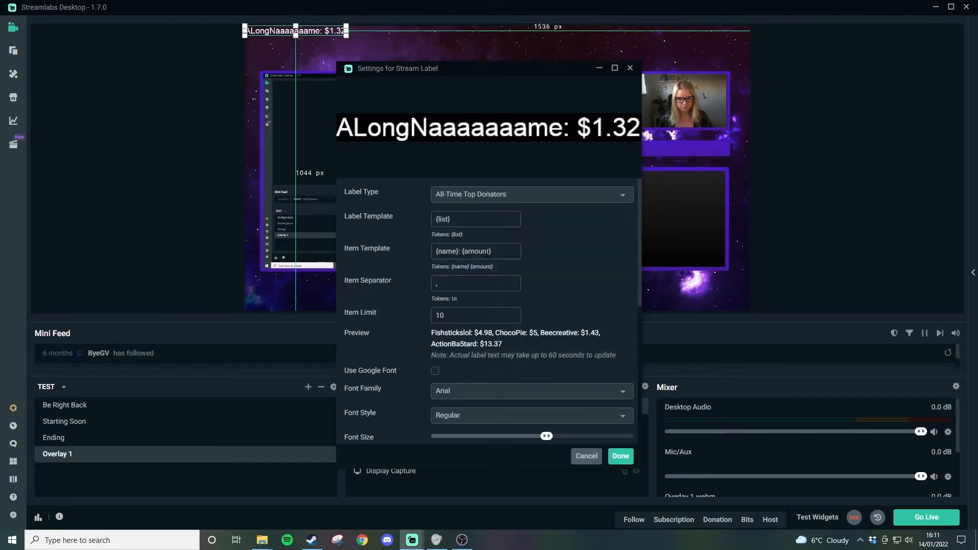
{"action": "left_click", "coordinate": [619, 455]}
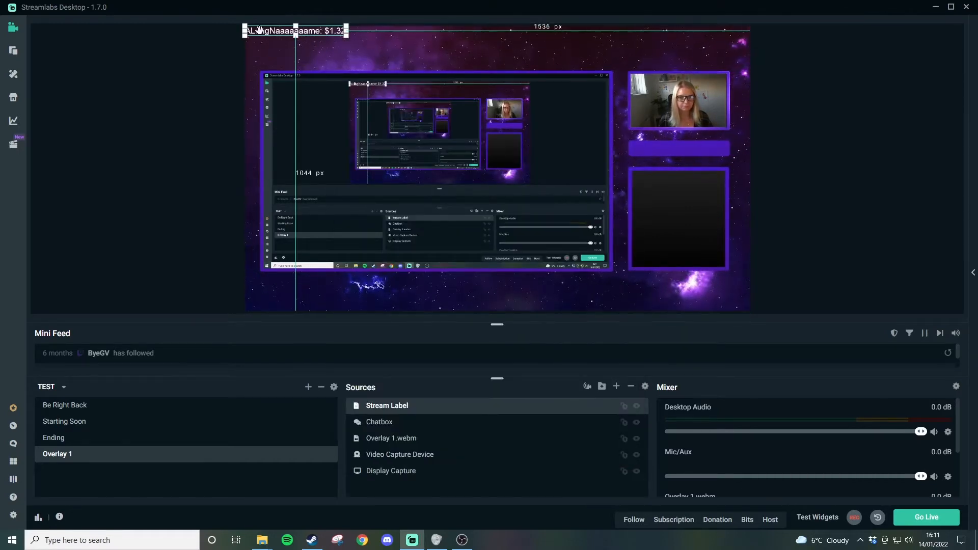
Move the stream label onto the narrow purple bar beneath the webcam and crop its right end to fit inside the bar
{"action": "left_click_drag", "start_coordinate": [259, 30], "coordinate": [649, 149]}
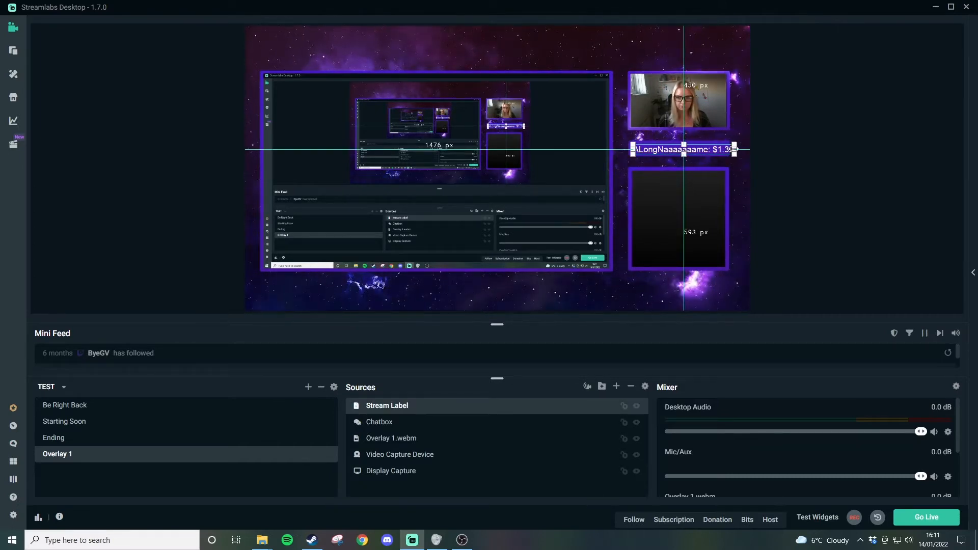
{"action": "left_click_drag", "start_coordinate": [735, 149], "coordinate": [725, 154]}
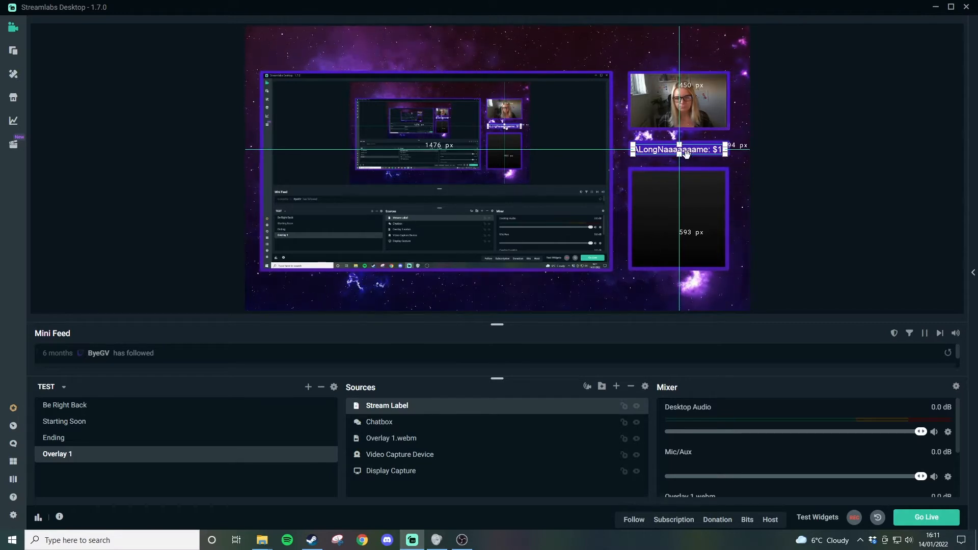
Add a trailing space after {amount} in the stream label's item template and accept the settings
{"action": "double_click", "coordinate": [428, 410]}
{"action": "left_click", "coordinate": [503, 251]}
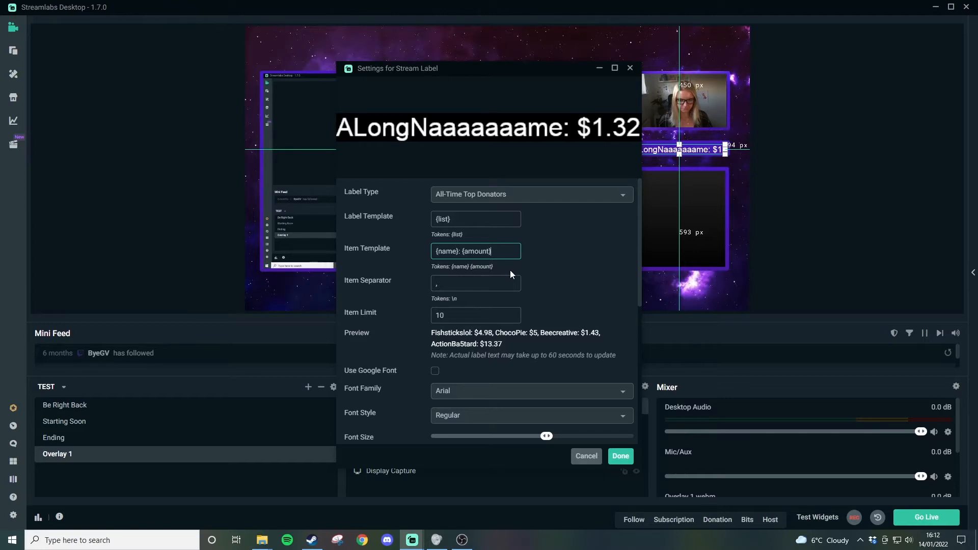
{"action": "left_click", "coordinate": [621, 456]}
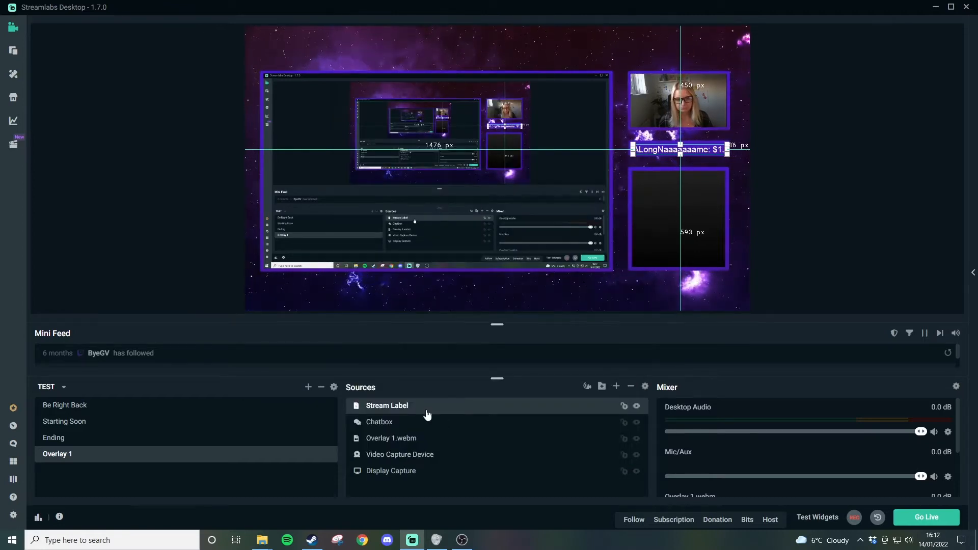
Open the filter settings of the Stream Label source
{"action": "right_click", "coordinate": [444, 406]}
{"action": "mouse_move", "coordinate": [515, 330]}
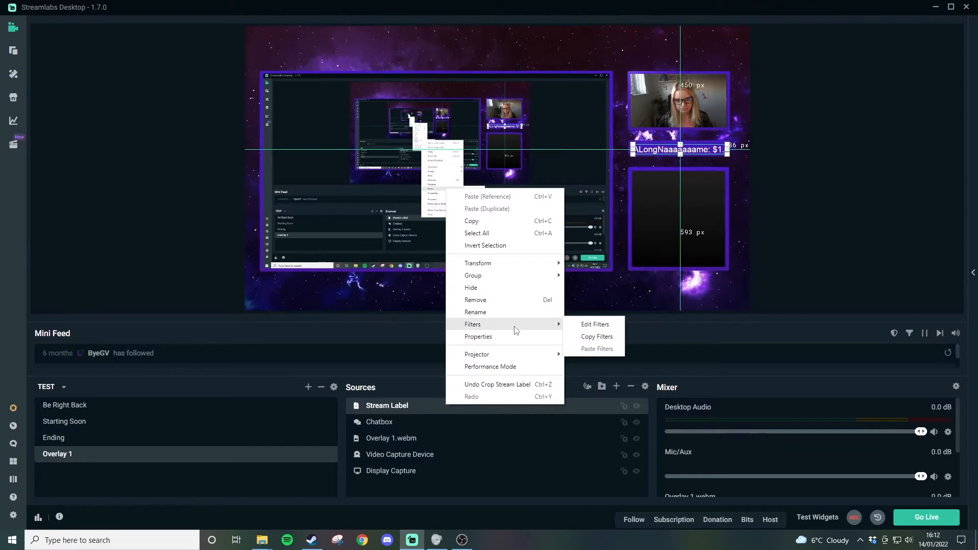
{"action": "left_click", "coordinate": [595, 325]}
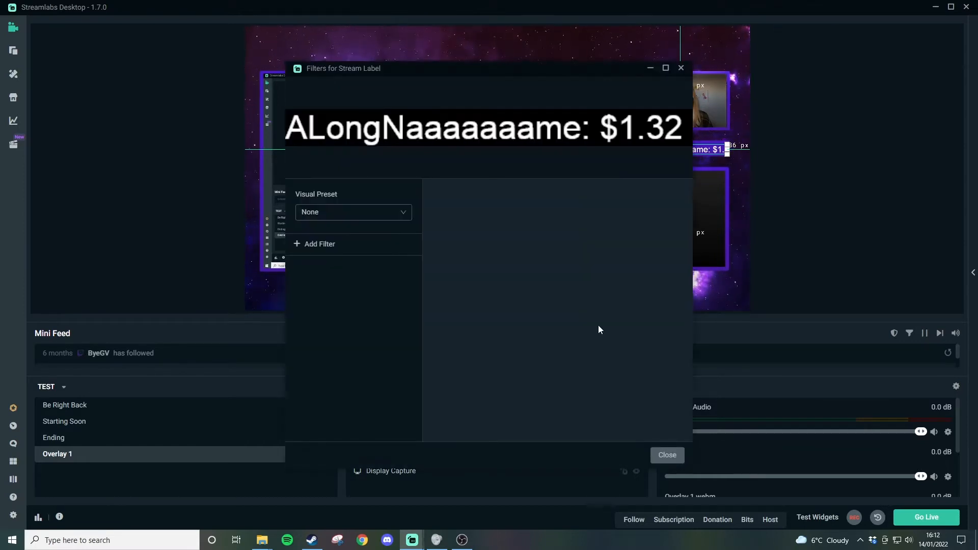
{"action": "left_click", "coordinate": [397, 215]}
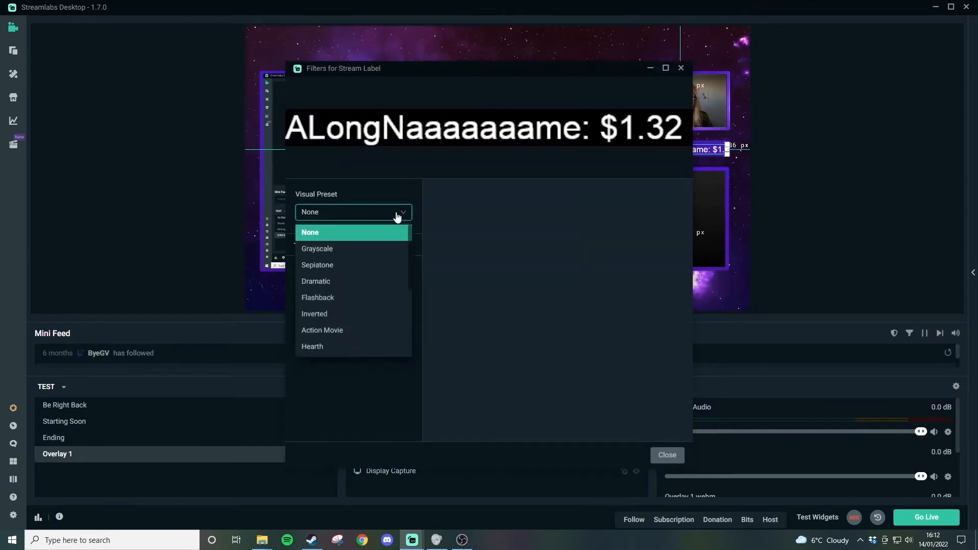
{"action": "scroll", "coordinate": [362, 313], "scroll_direction": "down", "scroll_amount": 2}
{"action": "scroll", "coordinate": [362, 313], "scroll_direction": "up", "scroll_amount": 2}
{"action": "left_click", "coordinate": [373, 360]}
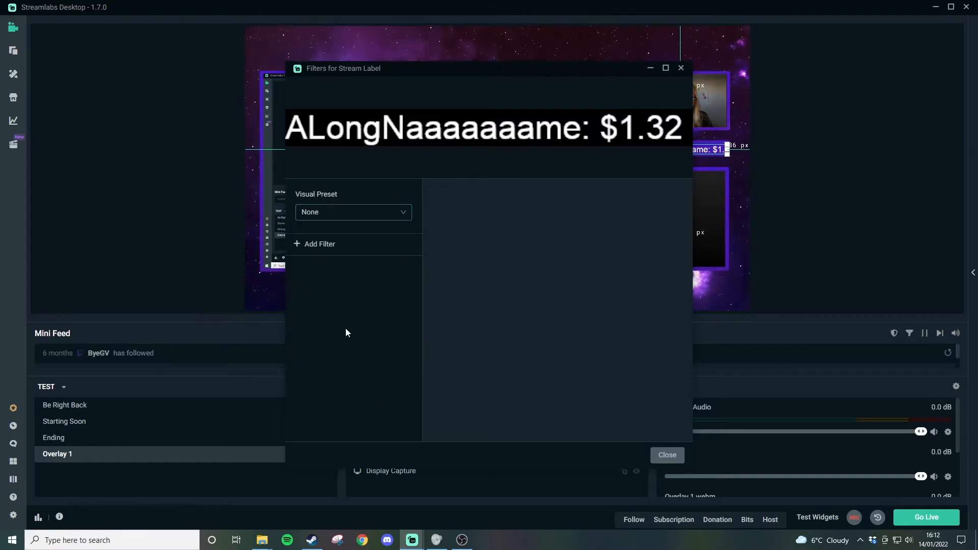
Add a Scroll filter with its default name to the stream label and set its horizontal speed to 101
{"action": "left_click", "coordinate": [321, 244]}
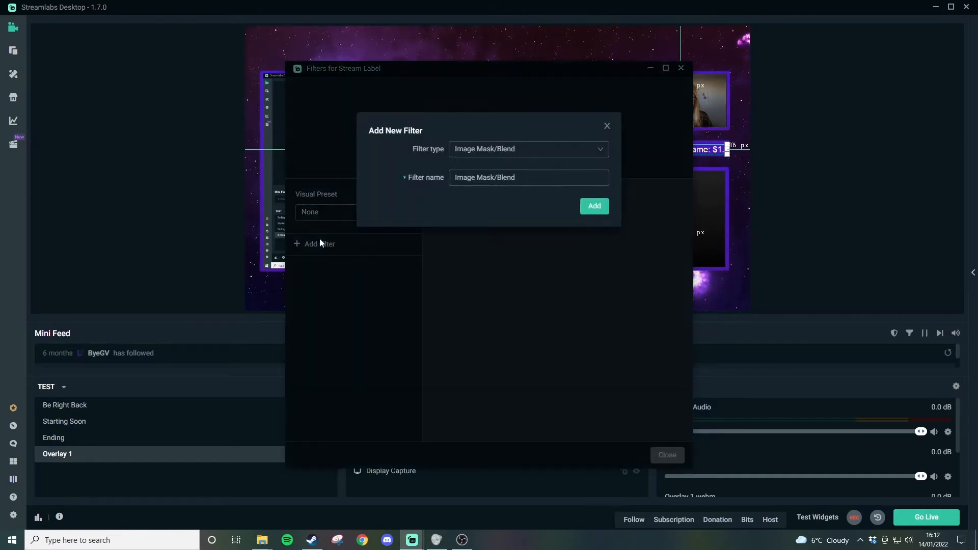
{"action": "left_click", "coordinate": [542, 154]}
{"action": "left_click", "coordinate": [477, 234]}
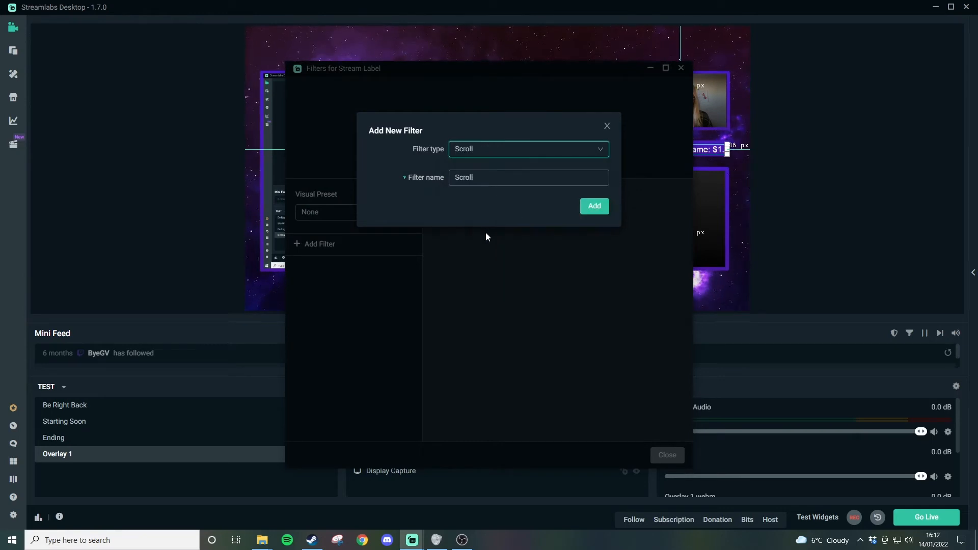
{"action": "left_click", "coordinate": [594, 206]}
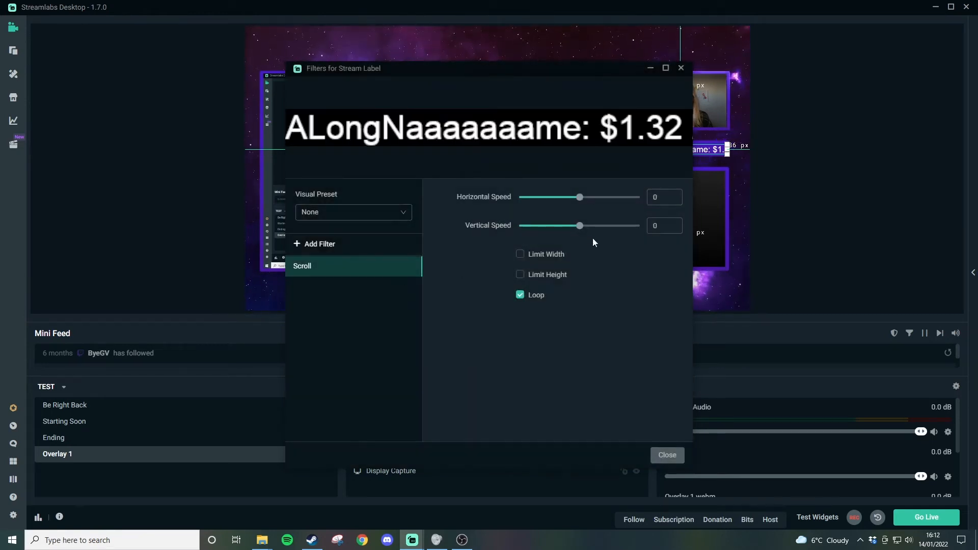
{"action": "left_click_drag", "start_coordinate": [584, 203], "coordinate": [592, 200]}
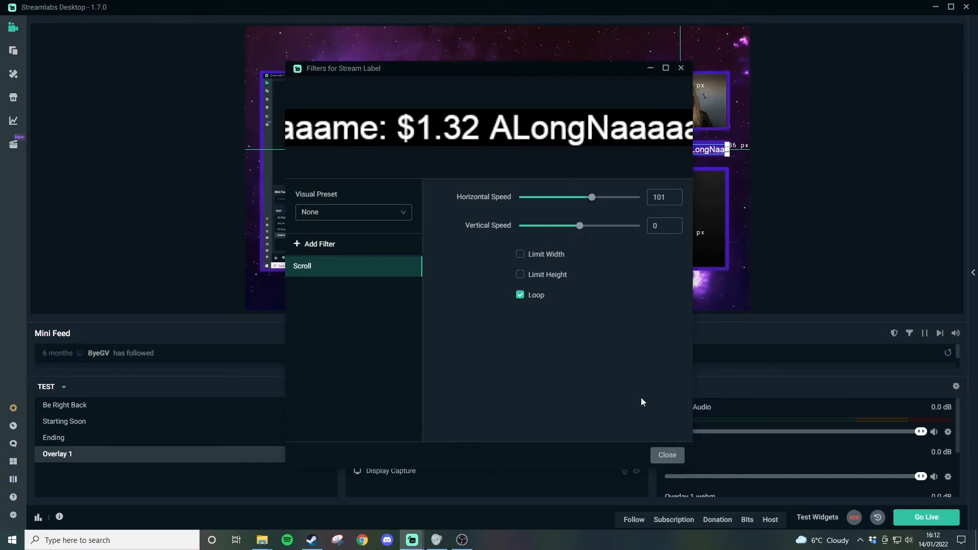
{"action": "left_click", "coordinate": [668, 455]}
{"action": "left_click", "coordinate": [803, 239]}
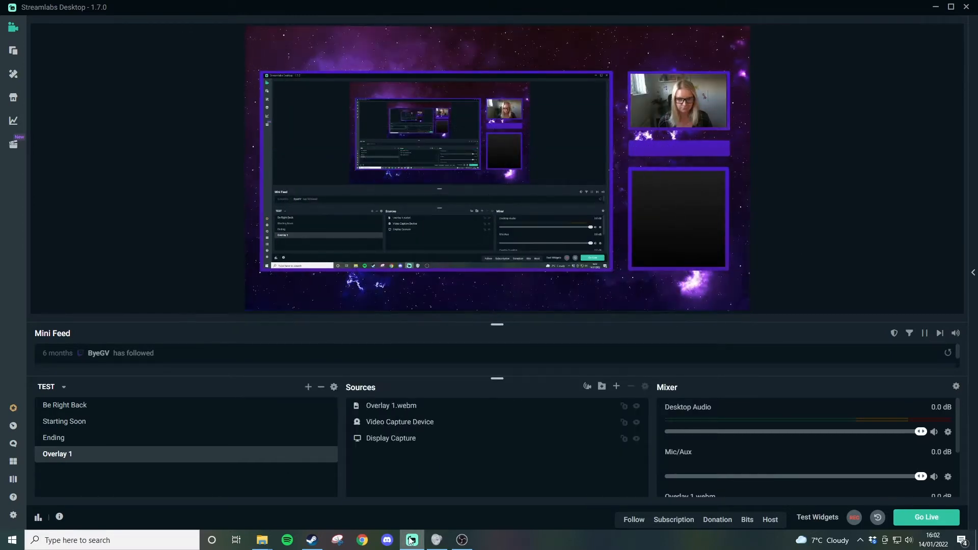
Add a Chatbox widget to the Overlay 1 scene with its default name
{"action": "left_click", "coordinate": [616, 388]}
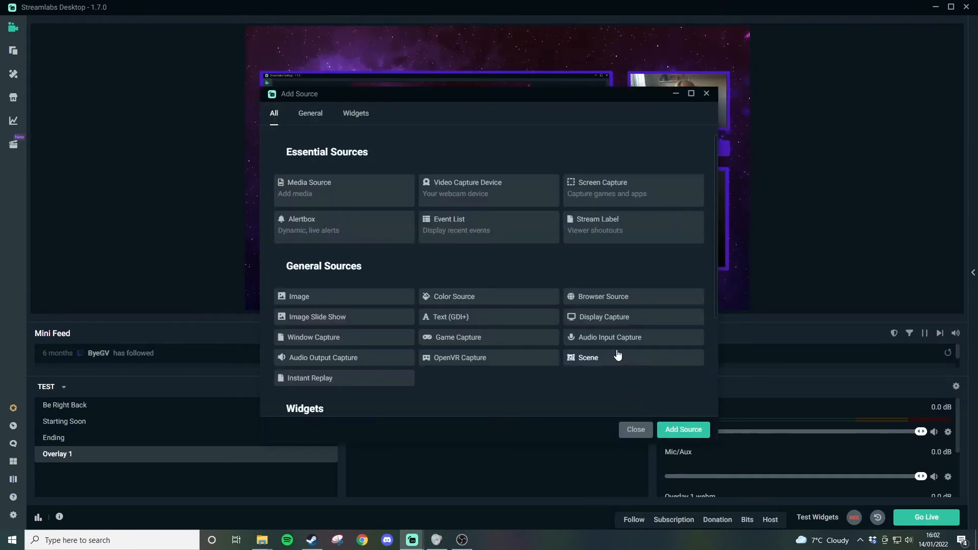
{"action": "scroll", "coordinate": [688, 244], "scroll_direction": "down", "scroll_amount": 3}
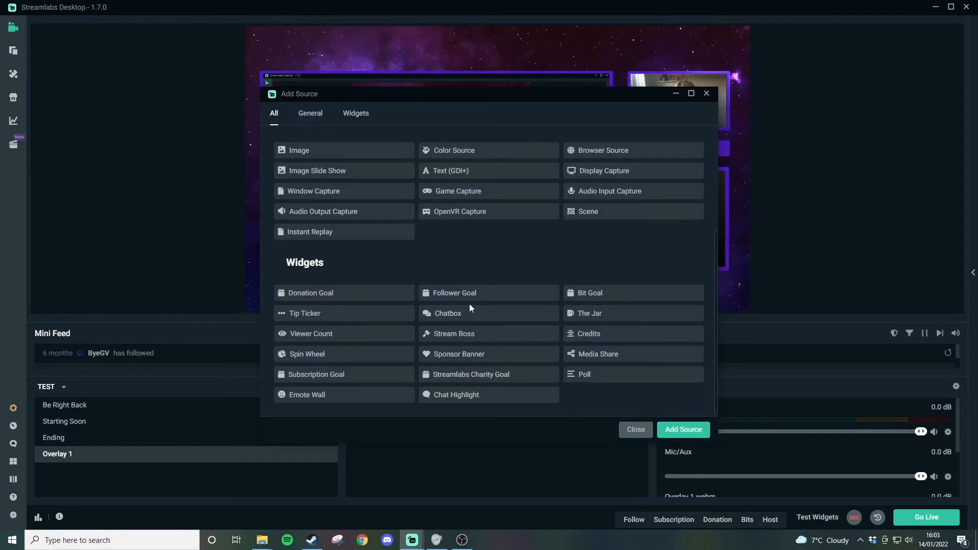
{"action": "left_click", "coordinate": [459, 317]}
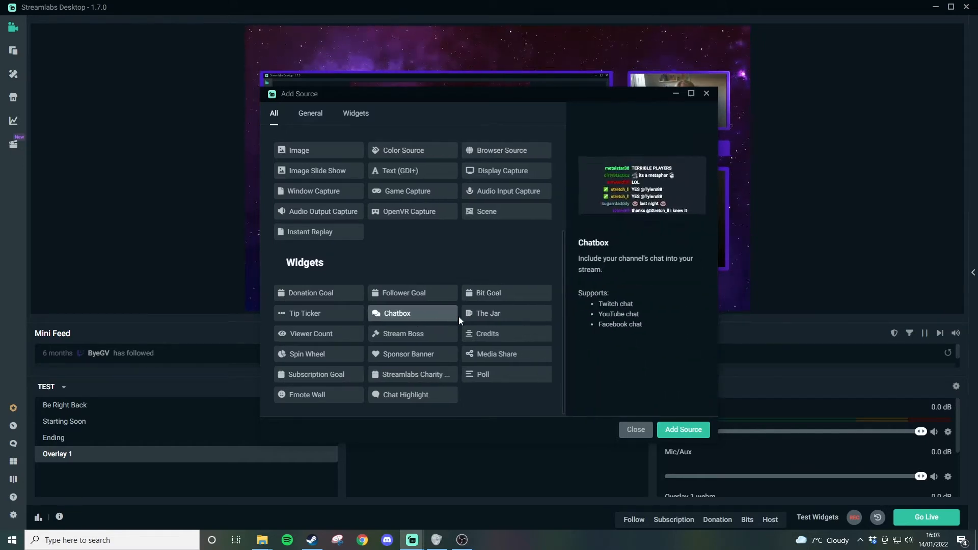
{"action": "left_click", "coordinate": [686, 431]}
{"action": "left_click", "coordinate": [623, 337]}
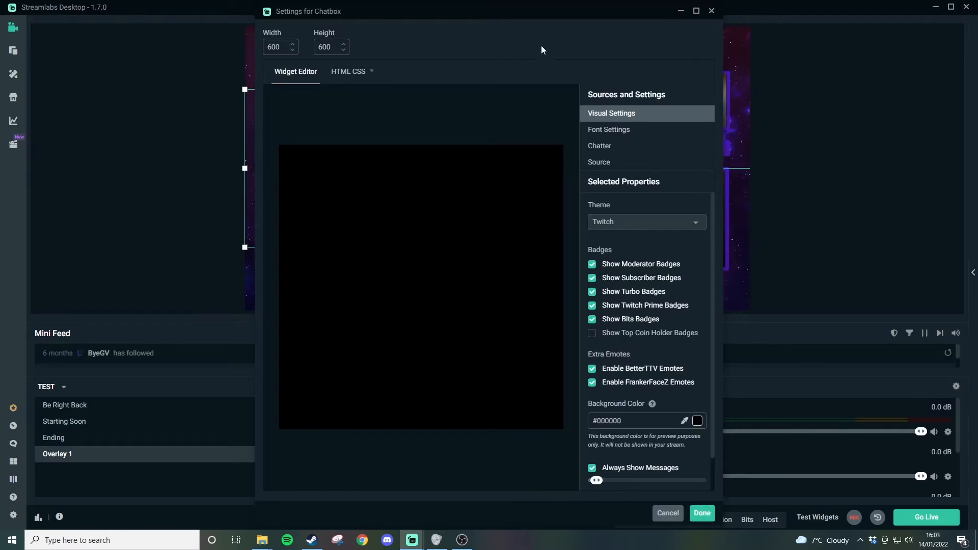
Shift the Chatbox settings window aside and move the chatbox over the overlay's large dark frame beneath the webcam
{"action": "left_click_drag", "start_coordinate": [519, 12], "coordinate": [310, 291]}
{"action": "left_click_drag", "start_coordinate": [323, 170], "coordinate": [699, 186]}
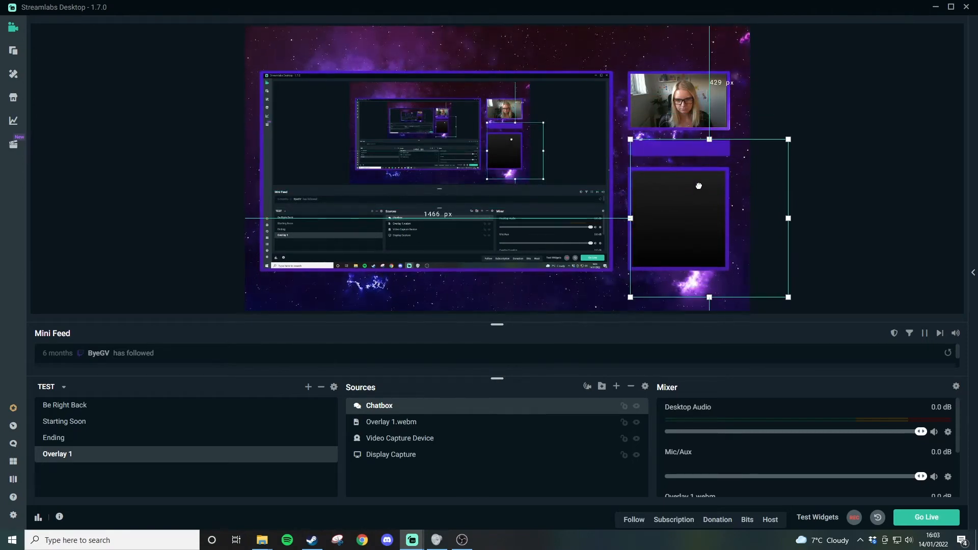
Set the chatbox's height to 350 and its width to 350 in its settings
{"action": "mouse_move", "coordinate": [420, 541]}
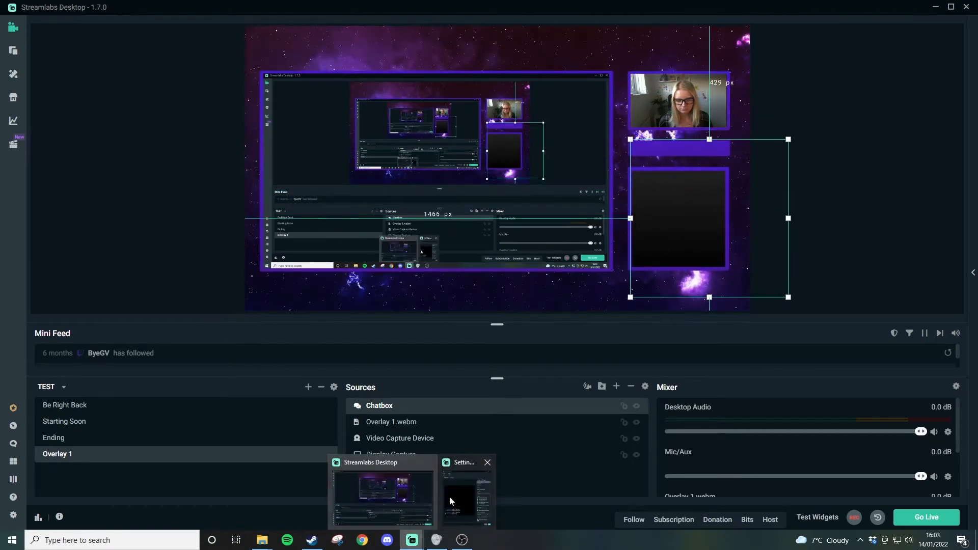
{"action": "left_click", "coordinate": [458, 494]}
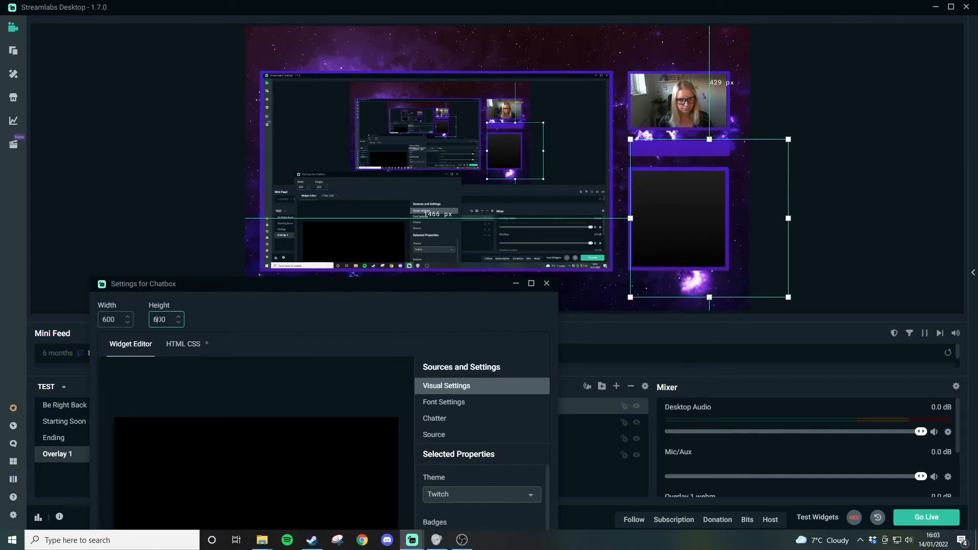
{"action": "type", "text": "3"}
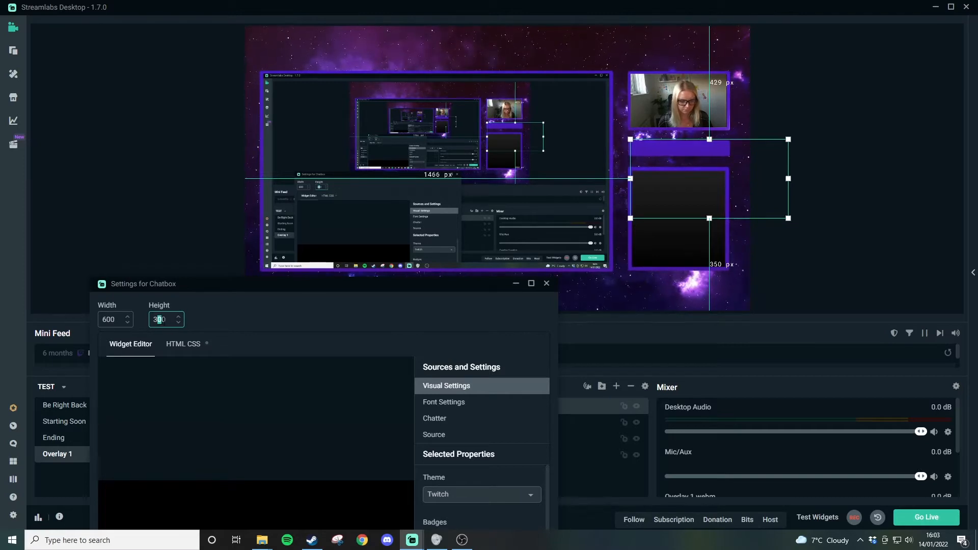
{"action": "type", "text": "5"}
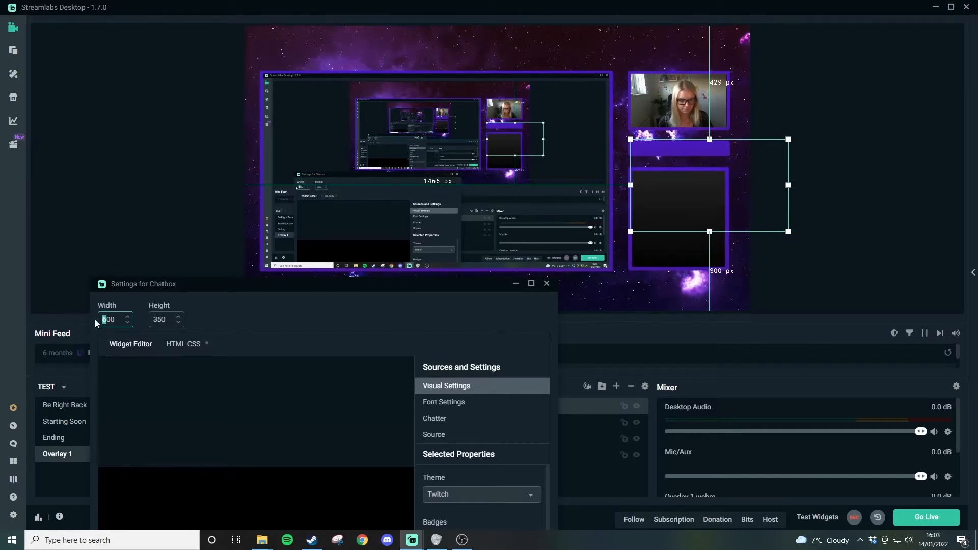
{"action": "type", "text": "4"}
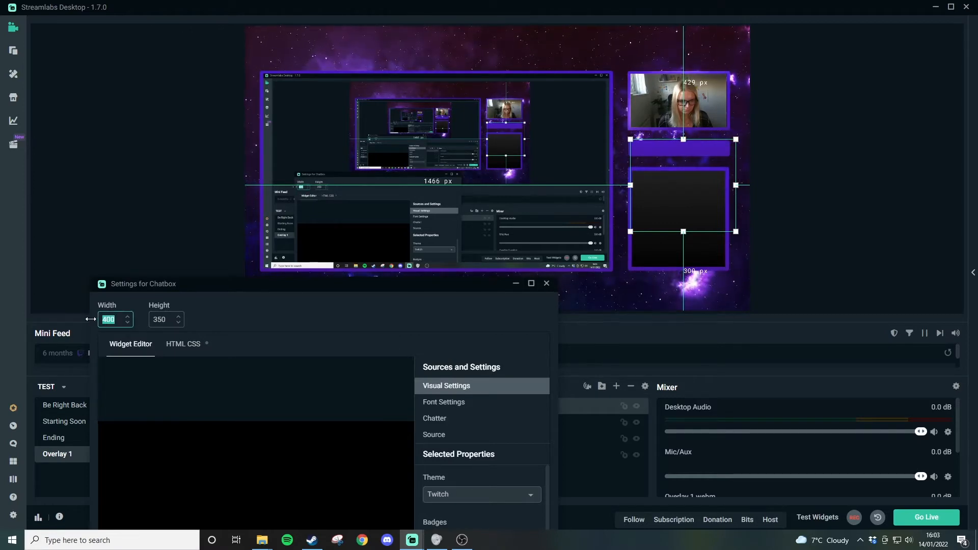
{"action": "type", "text": "350"}
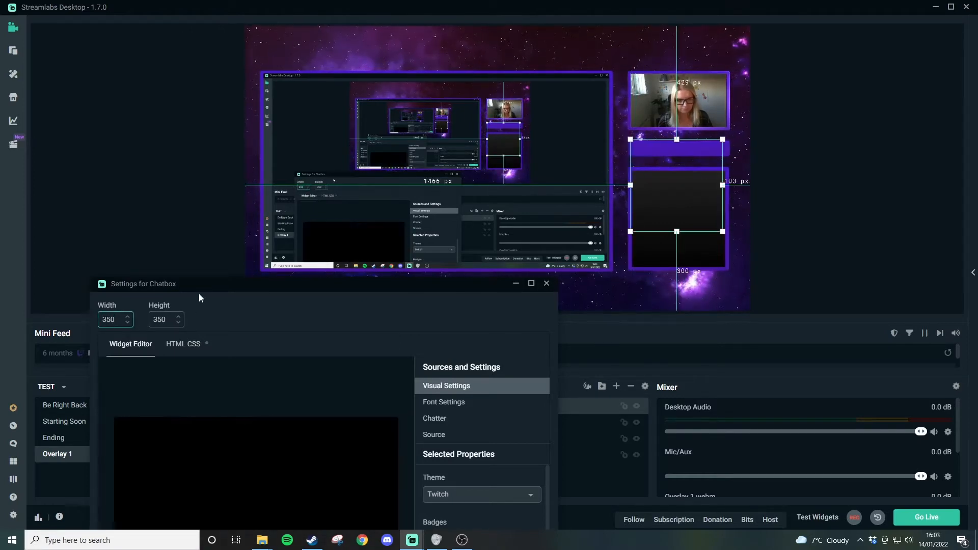
Close the Chatbox settings and fit the chatbox inside the large dark frame beneath the webcam, nudging it slightly right and down
{"action": "left_click_drag", "start_coordinate": [199, 298], "coordinate": [191, 85]}
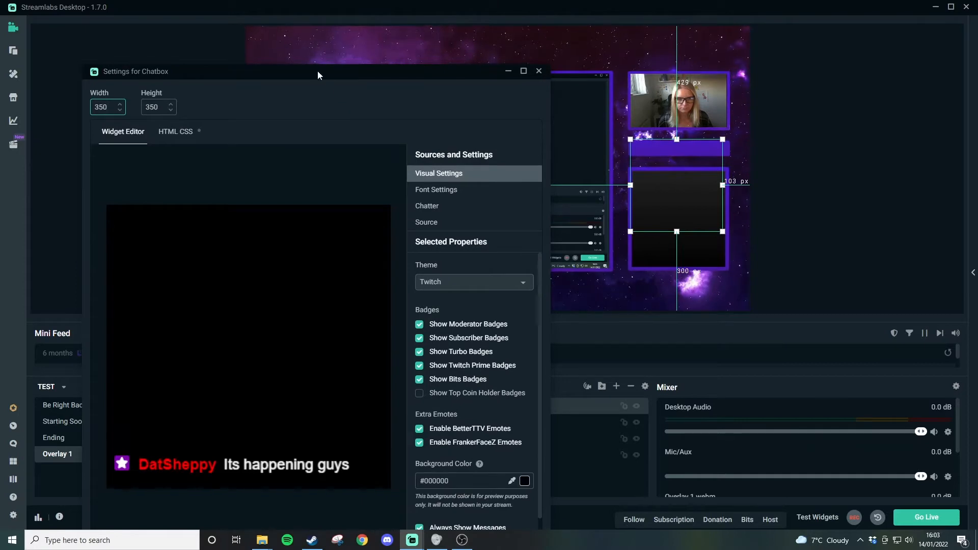
{"action": "left_click_drag", "start_coordinate": [317, 71], "coordinate": [302, 30]}
{"action": "left_click", "coordinate": [509, 526]}
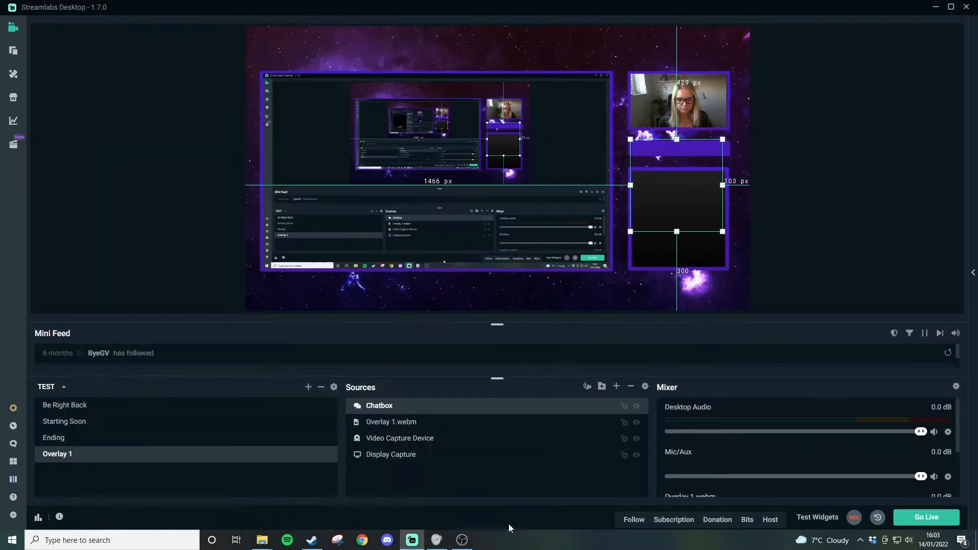
{"action": "left_click_drag", "start_coordinate": [668, 204], "coordinate": [668, 236]}
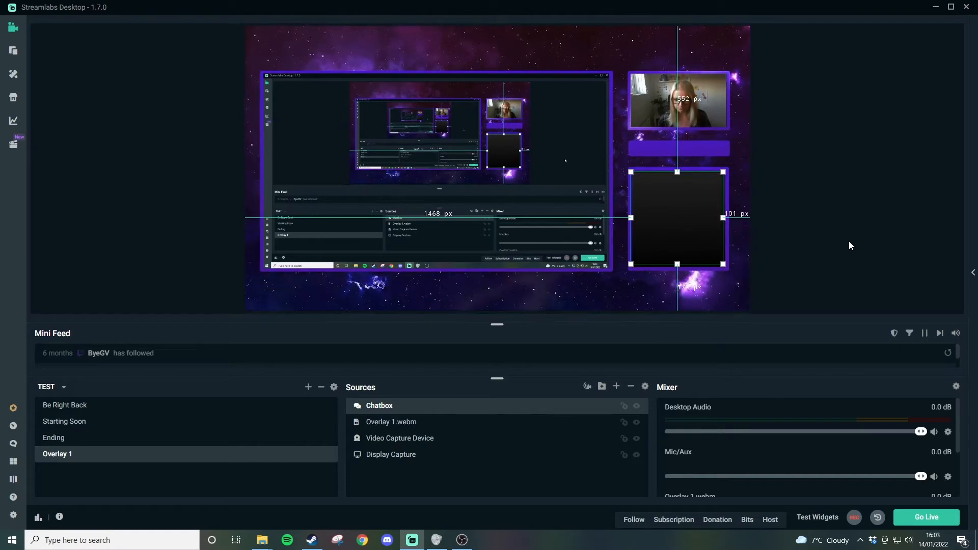
{"action": "key", "text": "Right"}
{"action": "key", "text": "Right"}
{"action": "key", "text": "Down"}
{"action": "key", "text": "Down"}
{"action": "left_click", "coordinate": [835, 231]}
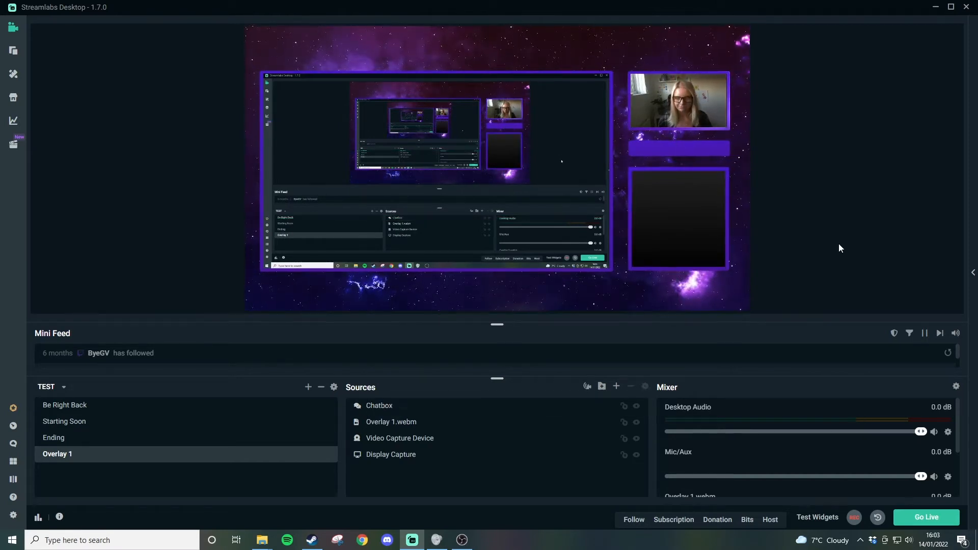
Add a new scene named Overlay 3
{"action": "left_click", "coordinate": [308, 388]}
{"action": "left_click", "coordinate": [441, 248]}
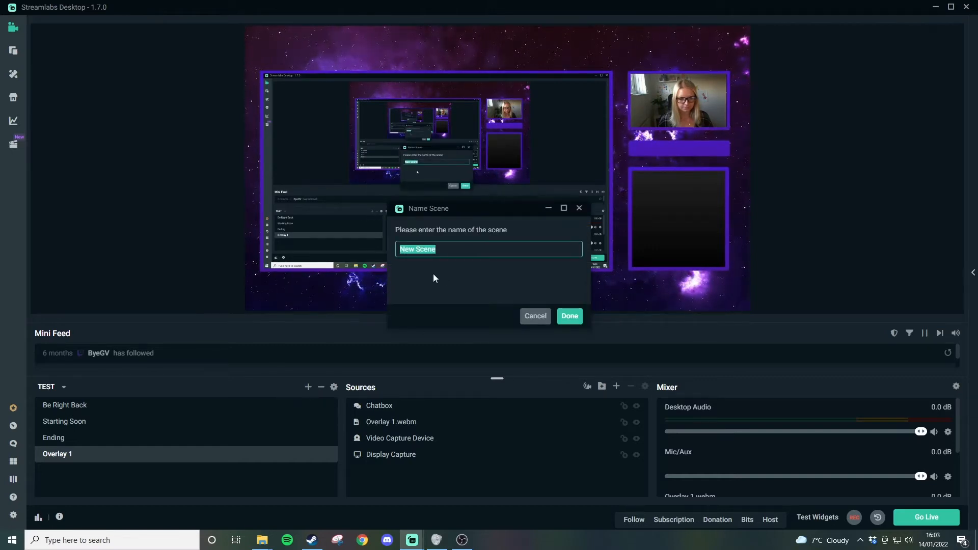
{"action": "type", "text": "Overlay 3"}
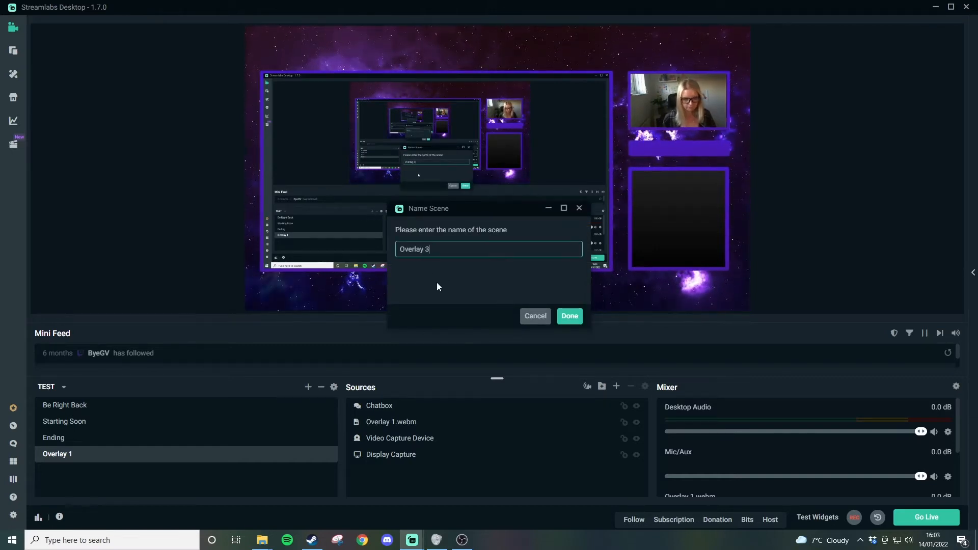
{"action": "key", "text": "Return"}
Add the Overlay 3 video from the Space artwork's Overlays folder to the Overlay 3 scene
{"action": "mouse_move", "coordinate": [262, 540]}
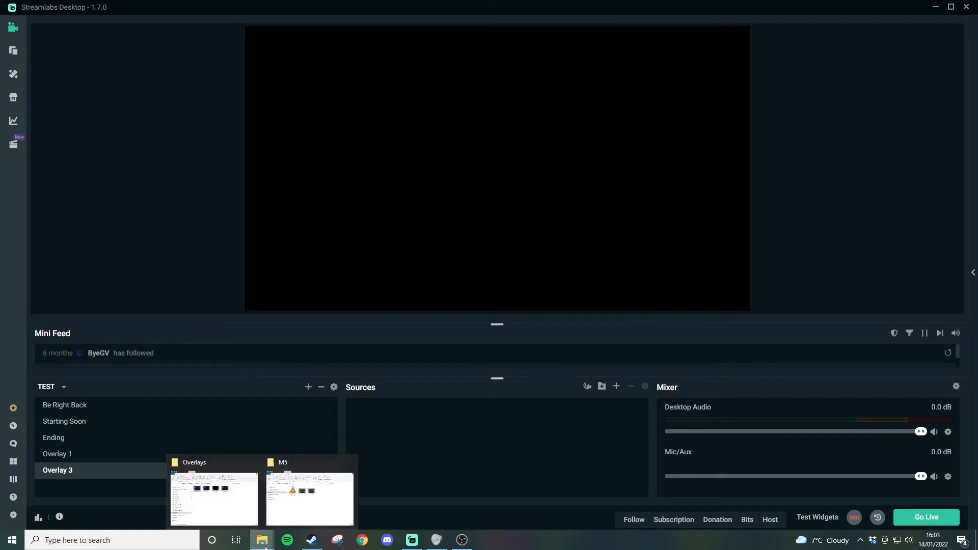
{"action": "left_click", "coordinate": [279, 484]}
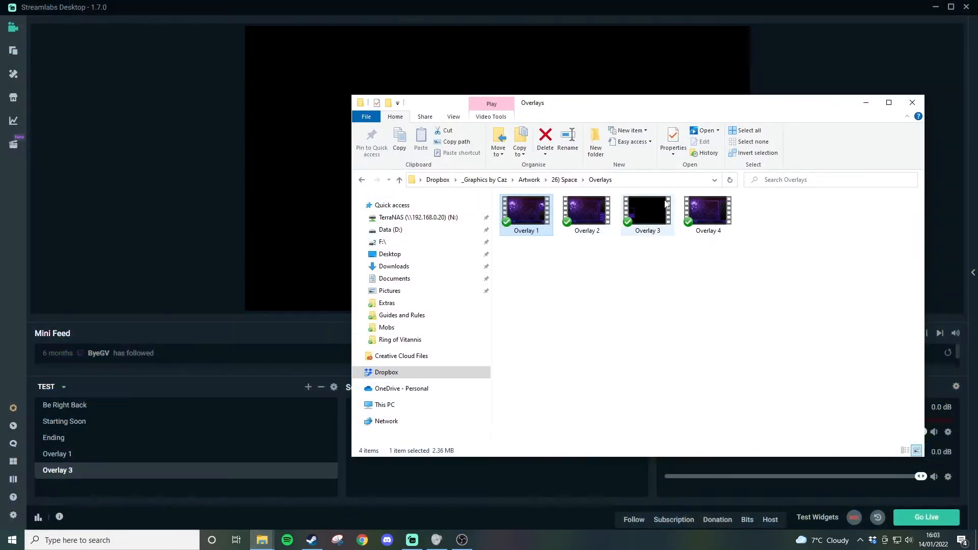
{"action": "left_click_drag", "start_coordinate": [647, 211], "coordinate": [302, 115]}
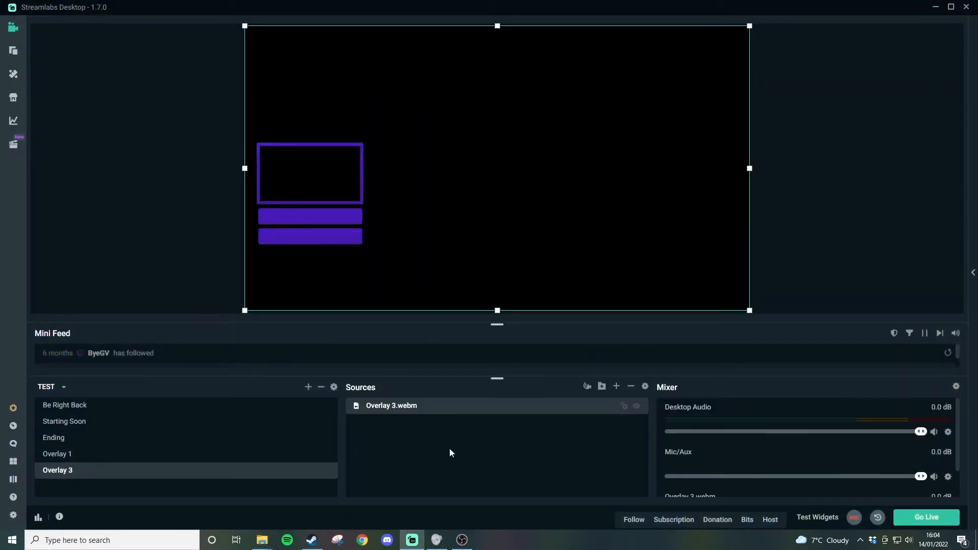
Add the existing Display Capture source to the Overlay 3 scene and place it below Overlay 3.webm in the source order
{"action": "left_click", "coordinate": [617, 388]}
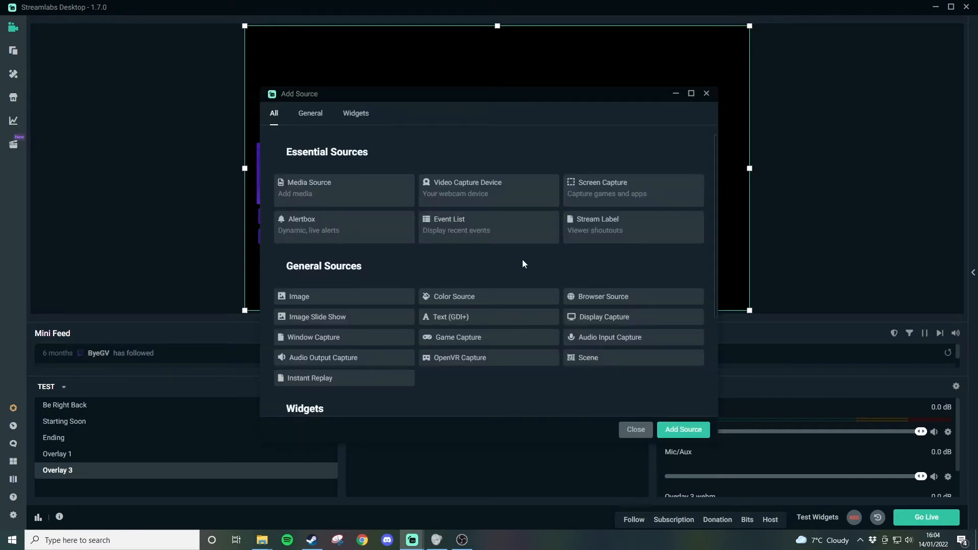
{"action": "scroll", "coordinate": [522, 261], "scroll_direction": "down", "scroll_amount": 1}
{"action": "left_click", "coordinate": [604, 266]}
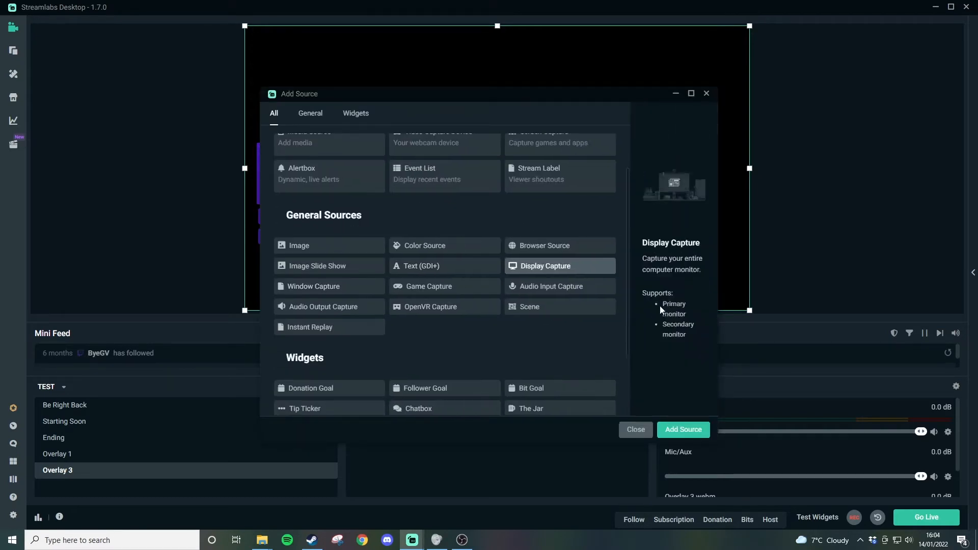
{"action": "left_click", "coordinate": [691, 430]}
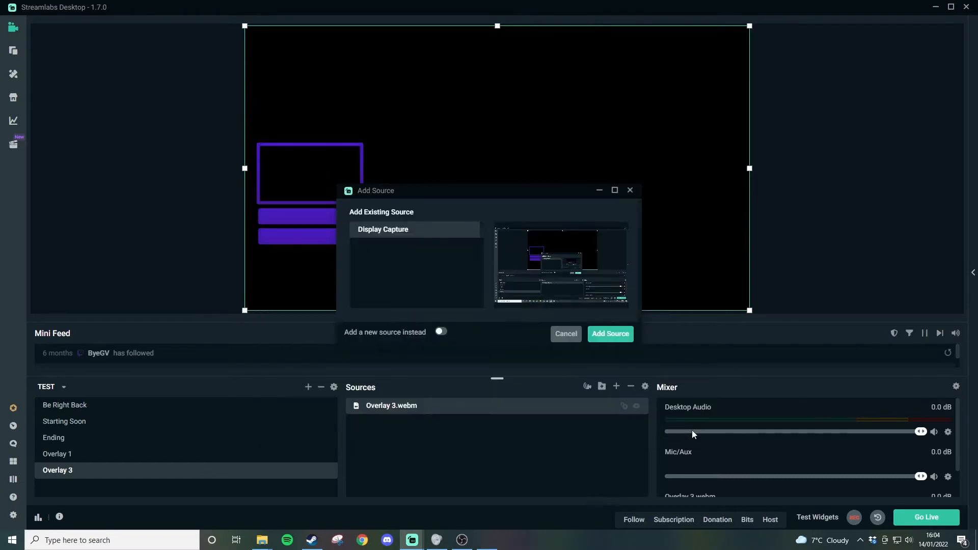
{"action": "left_click", "coordinate": [609, 334]}
{"action": "left_click_drag", "start_coordinate": [403, 406], "coordinate": [404, 433]}
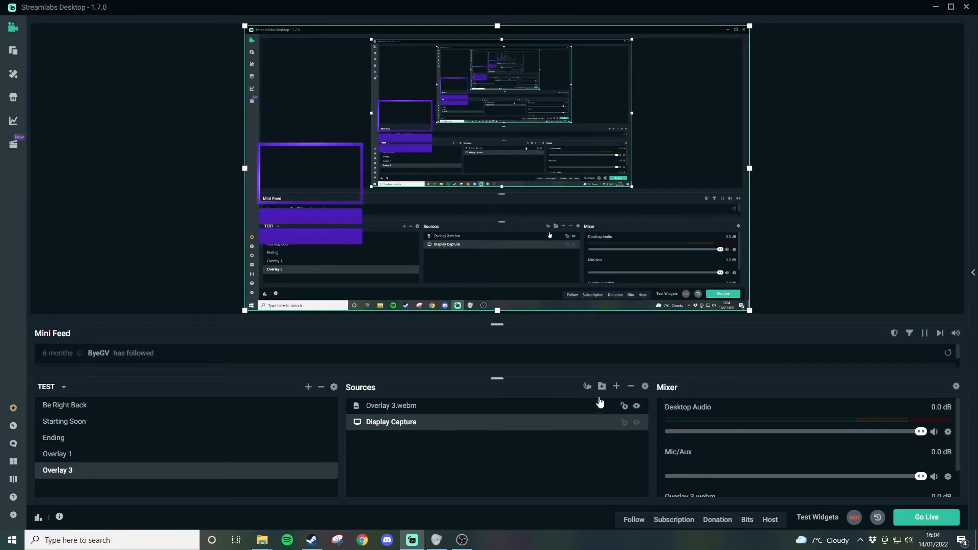
Add the existing Video Capture Device source to the Overlay 3 scene
{"action": "left_click", "coordinate": [616, 387]}
{"action": "left_click", "coordinate": [498, 203]}
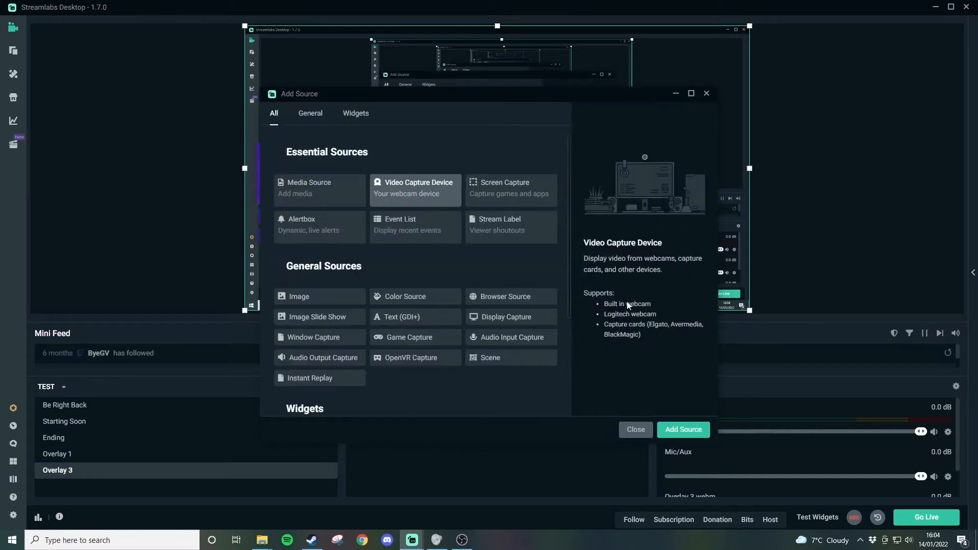
{"action": "left_click", "coordinate": [683, 429]}
{"action": "left_click", "coordinate": [611, 334]}
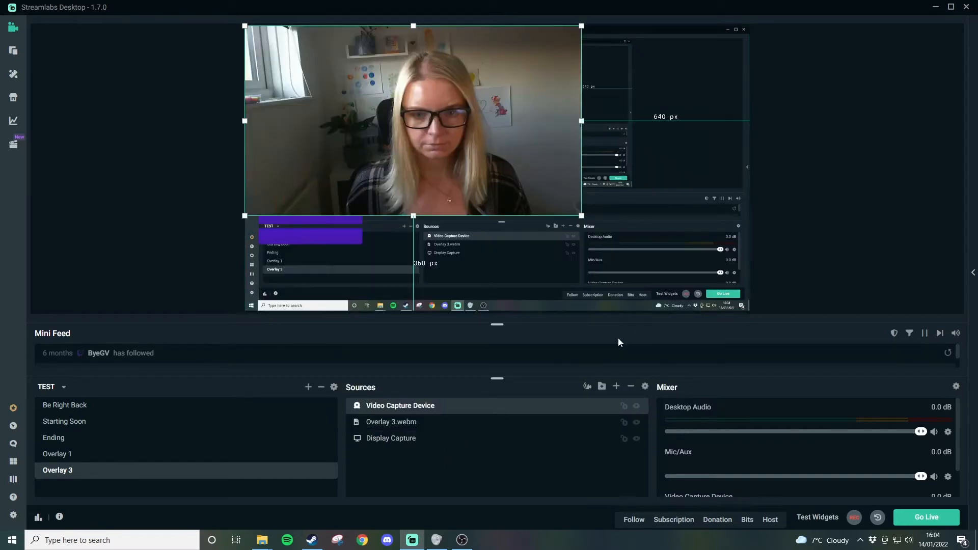
Shrink the webcam to fit the overlay's rectangular purple frame and order its source beneath Overlay 3.webm
{"action": "left_click_drag", "start_coordinate": [530, 20], "coordinate": [381, 204]}
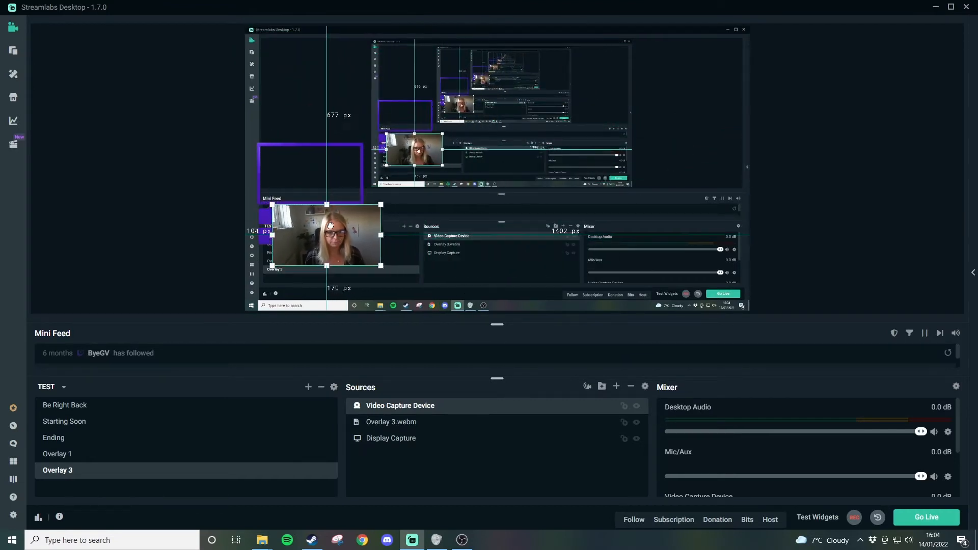
{"action": "left_click_drag", "start_coordinate": [330, 226], "coordinate": [362, 199]}
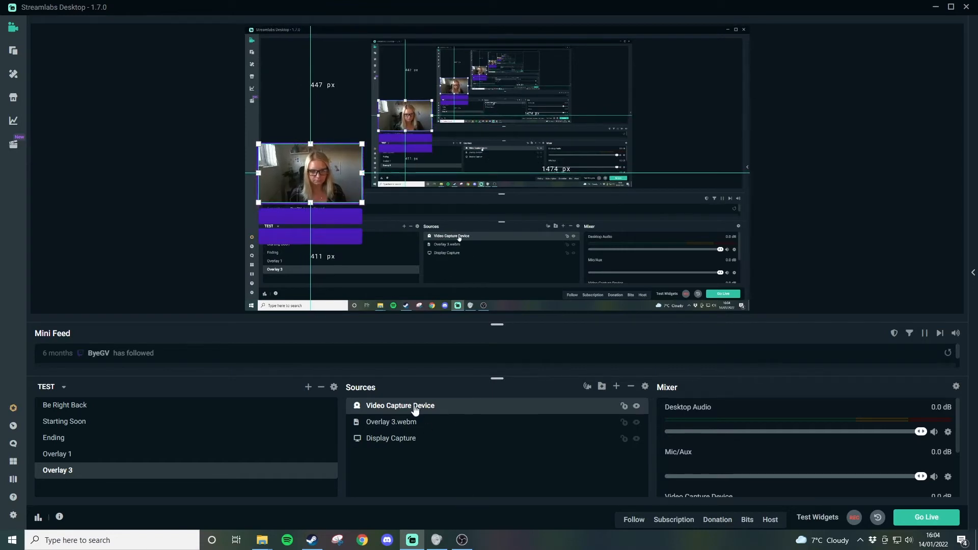
{"action": "left_click_drag", "start_coordinate": [416, 410], "coordinate": [422, 446]}
{"action": "left_click", "coordinate": [823, 228]}
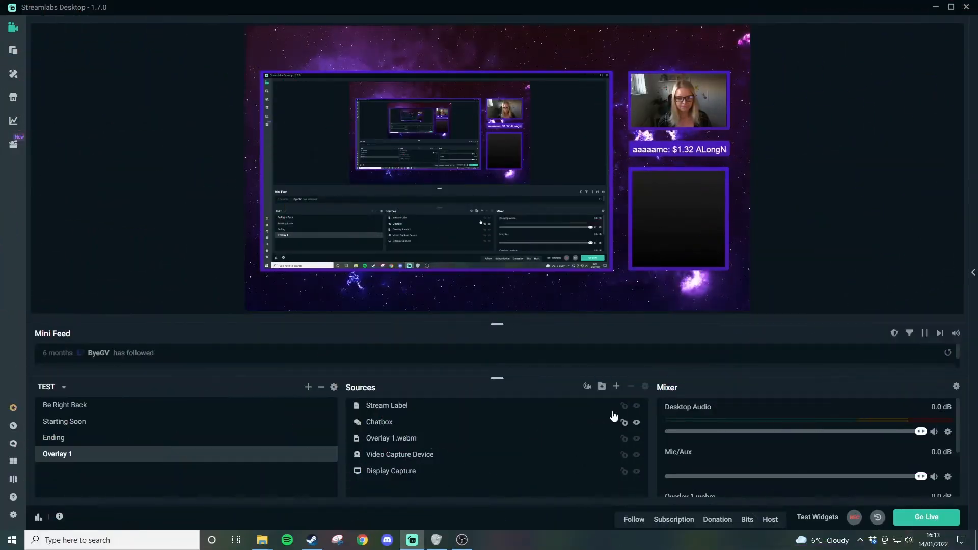
Add an Alertbox source to the Overlay 1 scene with its default name
{"action": "left_click", "coordinate": [620, 388]}
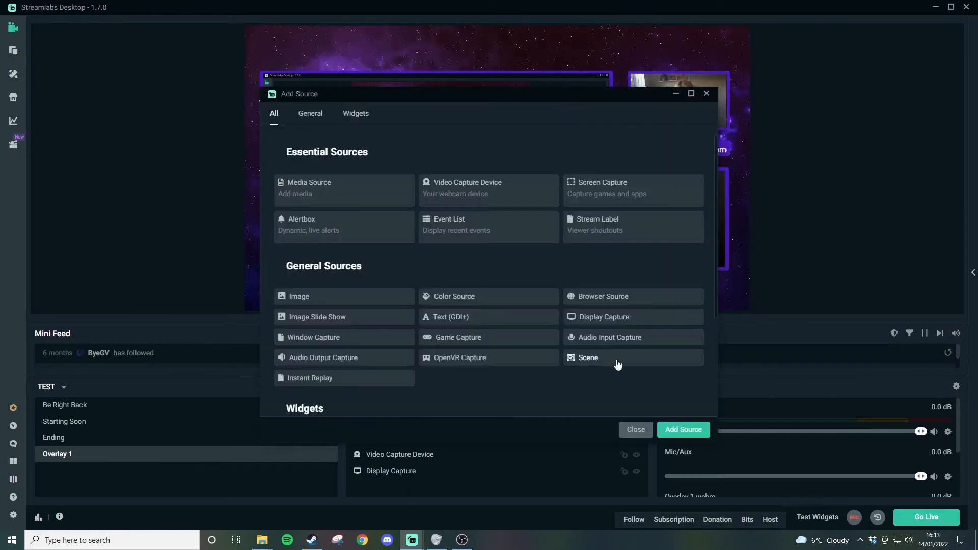
{"action": "left_click", "coordinate": [366, 238]}
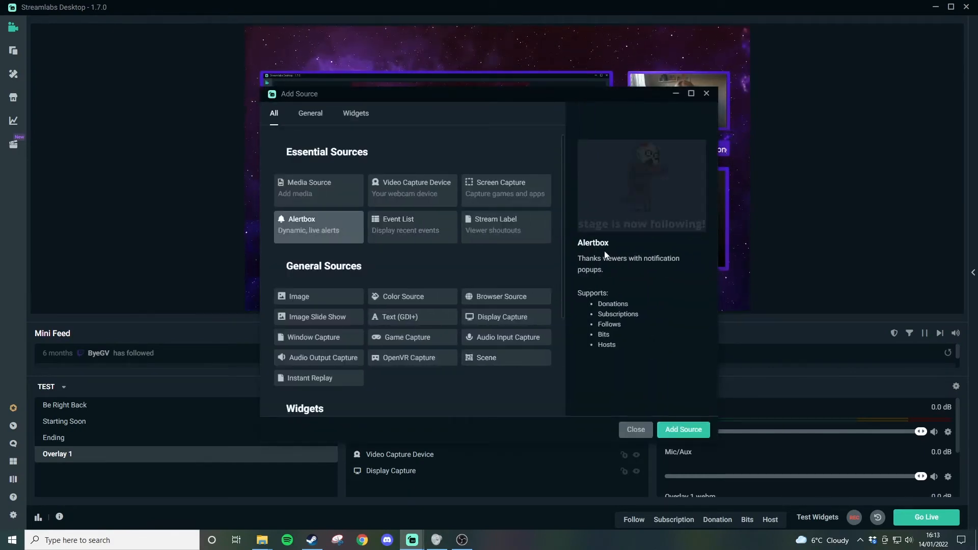
{"action": "left_click", "coordinate": [680, 429]}
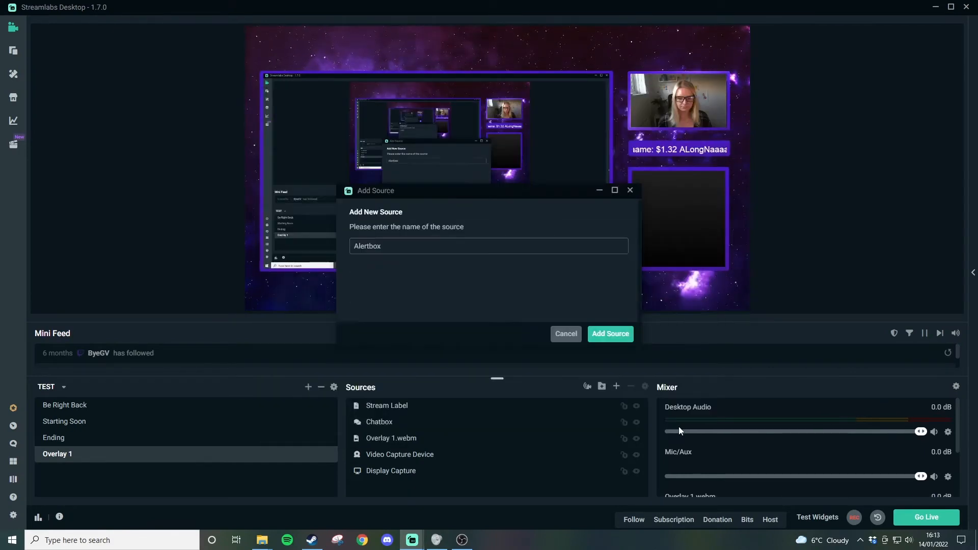
{"action": "left_click", "coordinate": [610, 332]}
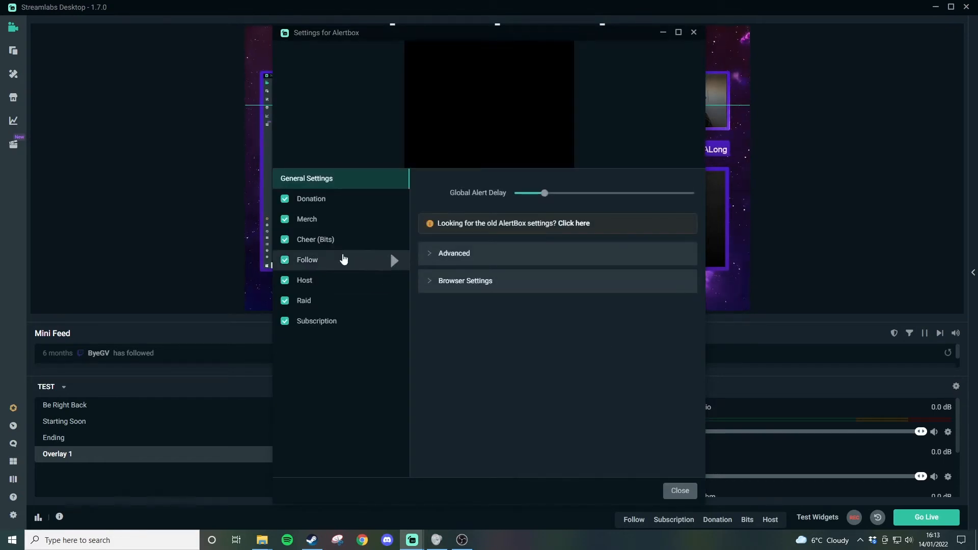
Clear the Subscription alert's current image and open the media gallery to choose a replacement
{"action": "left_click", "coordinate": [332, 322]}
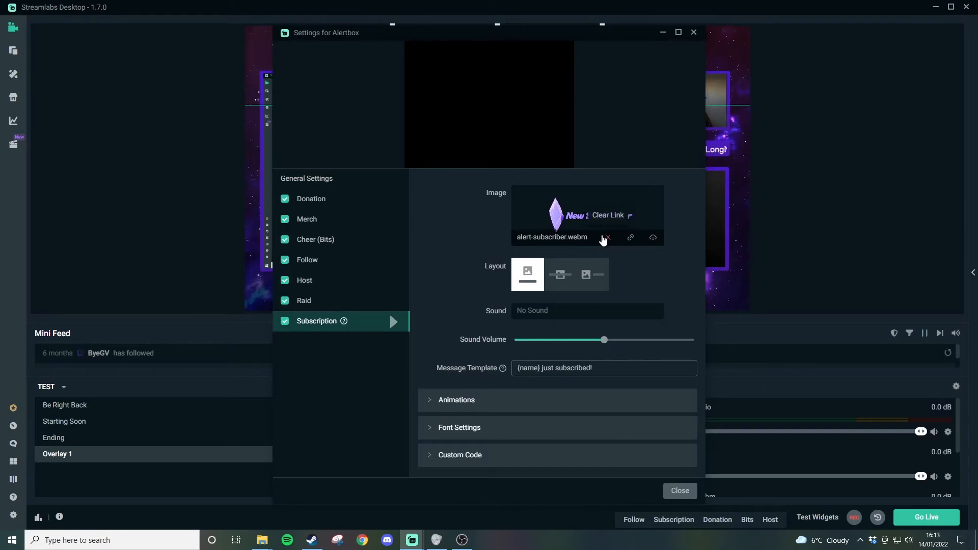
{"action": "left_click", "coordinate": [607, 238]}
{"action": "left_click", "coordinate": [642, 238]}
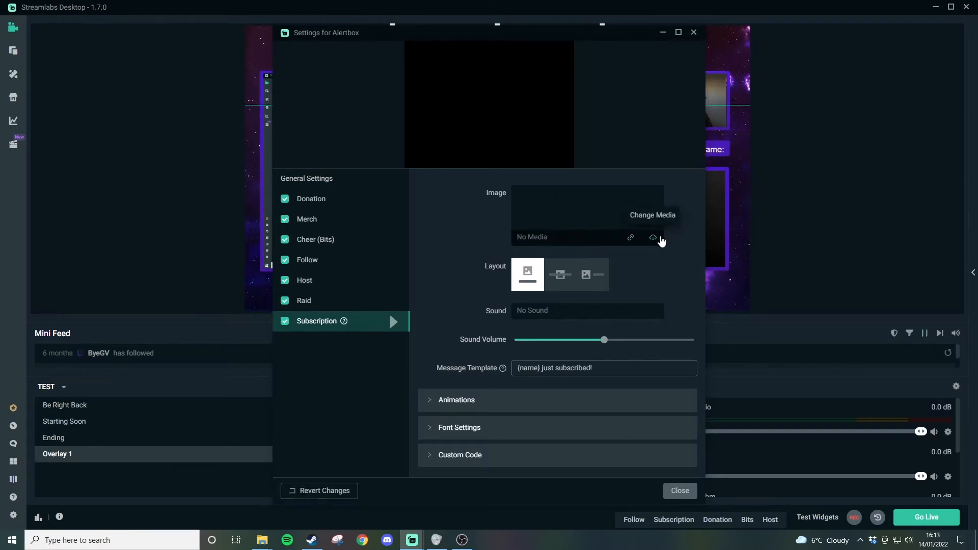
{"action": "left_click", "coordinate": [581, 214]}
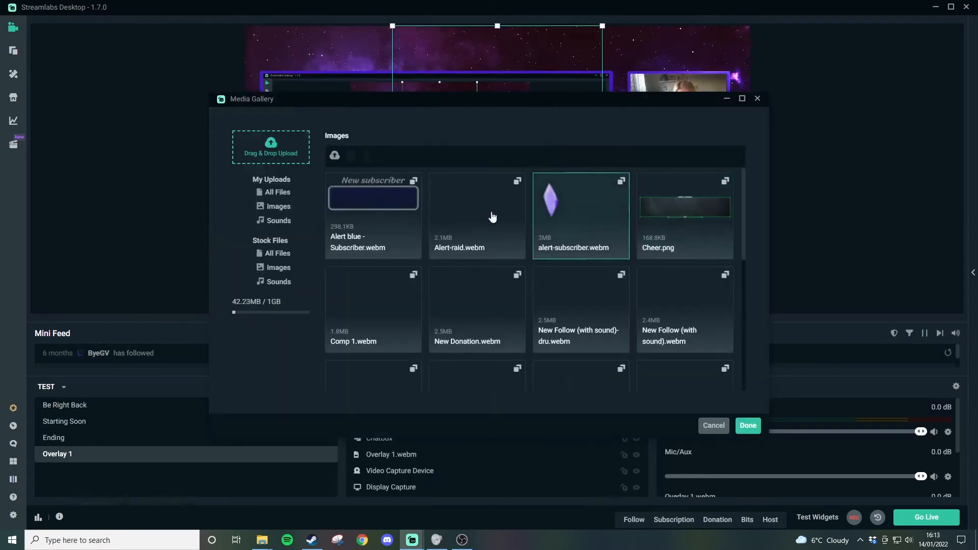
Upload the alert-subscriber video from the Space artwork's Alerts folder to the media gallery
{"action": "left_click", "coordinate": [267, 154]}
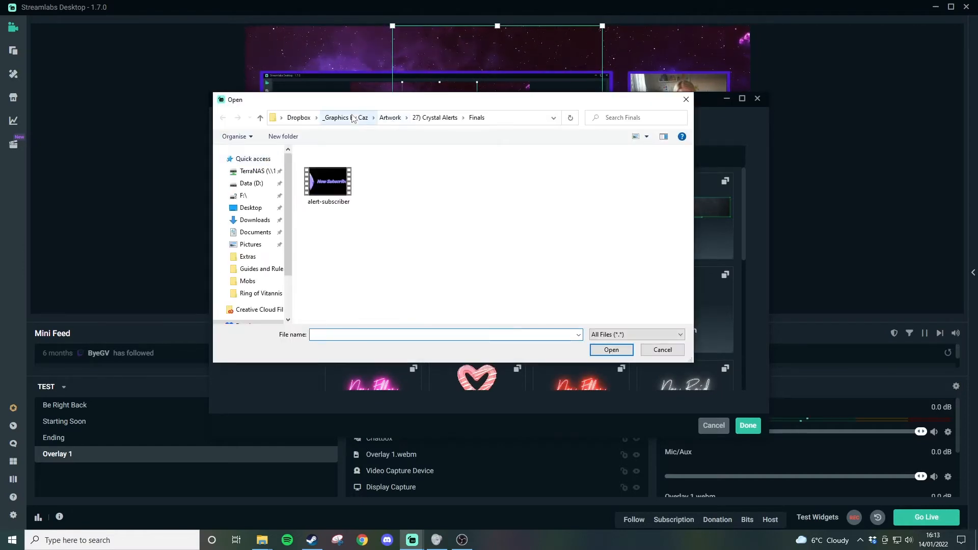
{"action": "left_click", "coordinate": [662, 350]}
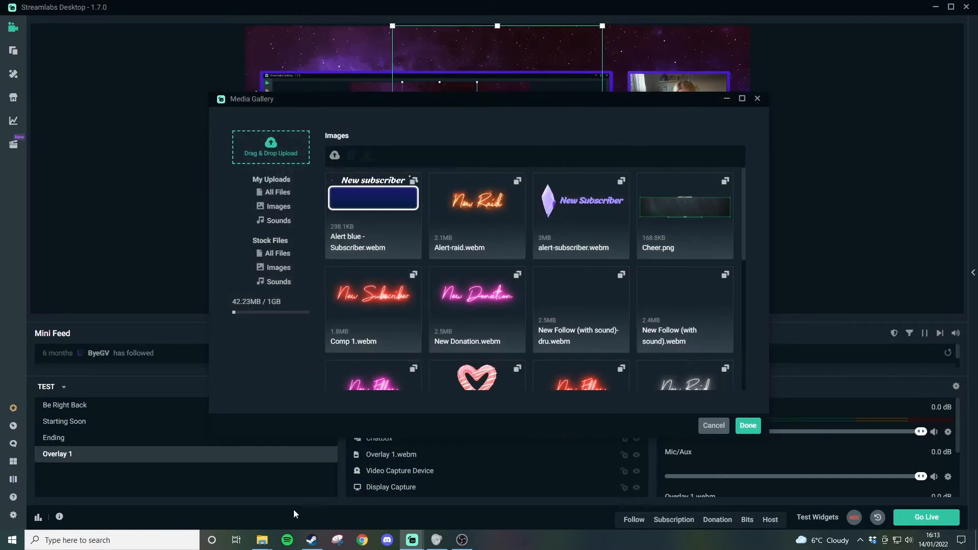
{"action": "mouse_move", "coordinate": [262, 543]}
{"action": "left_click", "coordinate": [214, 500]}
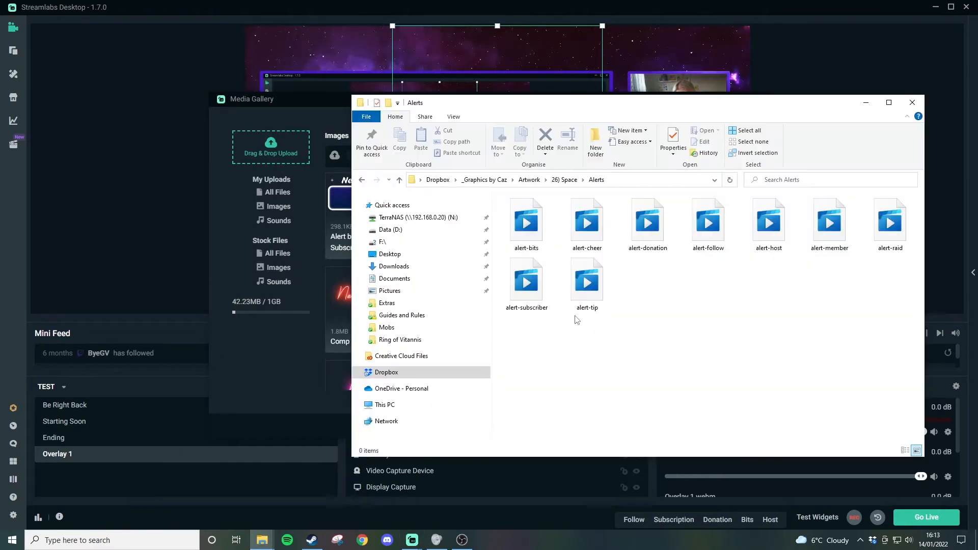
{"action": "left_click", "coordinate": [541, 306]}
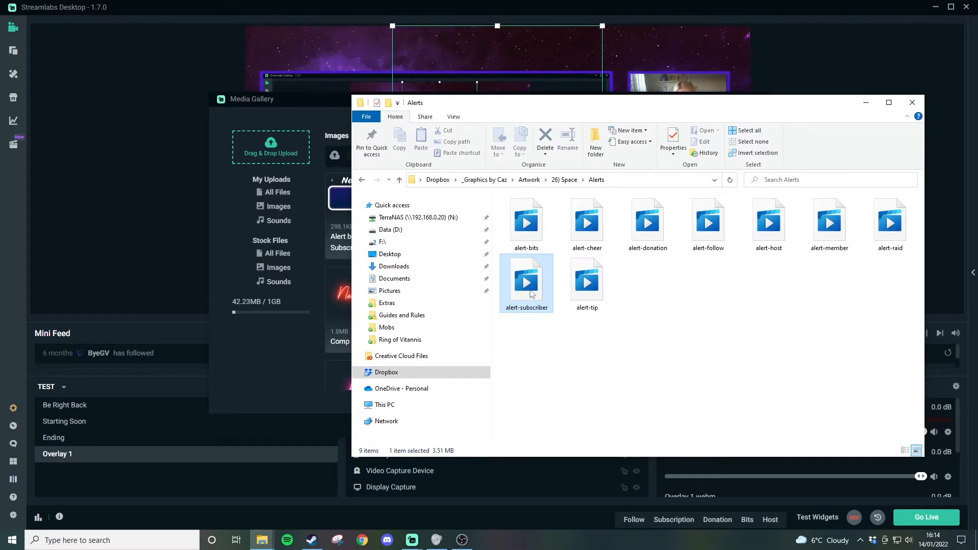
{"action": "mouse_move", "coordinate": [276, 158]}
{"action": "left_mouse_down"}
{"action": "mouse_move", "coordinate": [261, 148]}
{"action": "mouse_move", "coordinate": [275, 154]}
{"action": "left_mouse_up"}
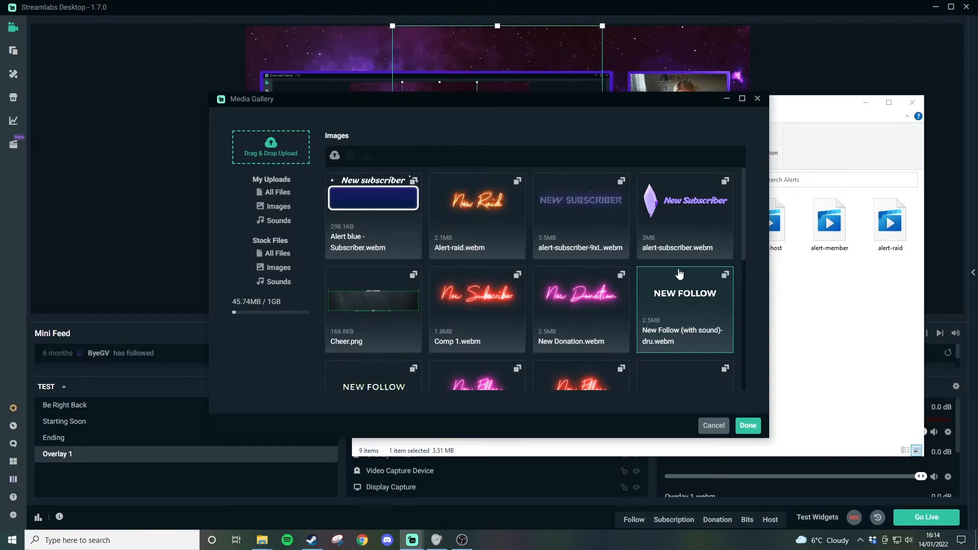
Use the uploaded NEW SUBSCRIBER video as the Subscription alert's image and close the Alertbox settings
{"action": "left_click", "coordinate": [570, 203]}
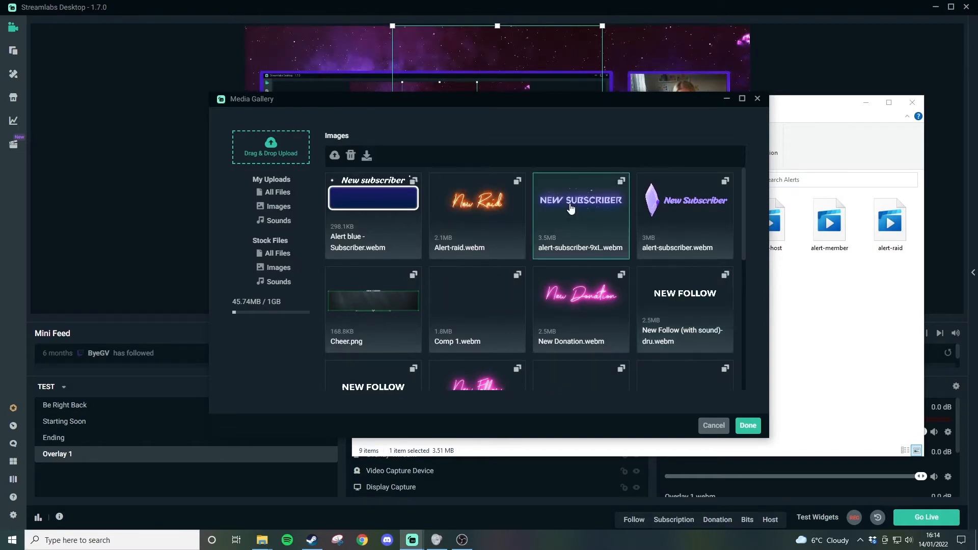
{"action": "left_click", "coordinate": [747, 426]}
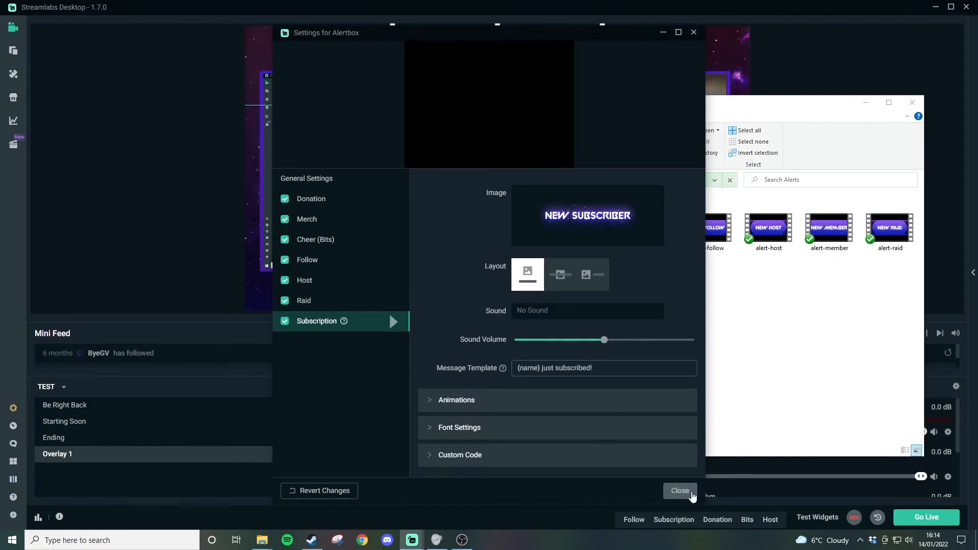
{"action": "left_click", "coordinate": [682, 490]}
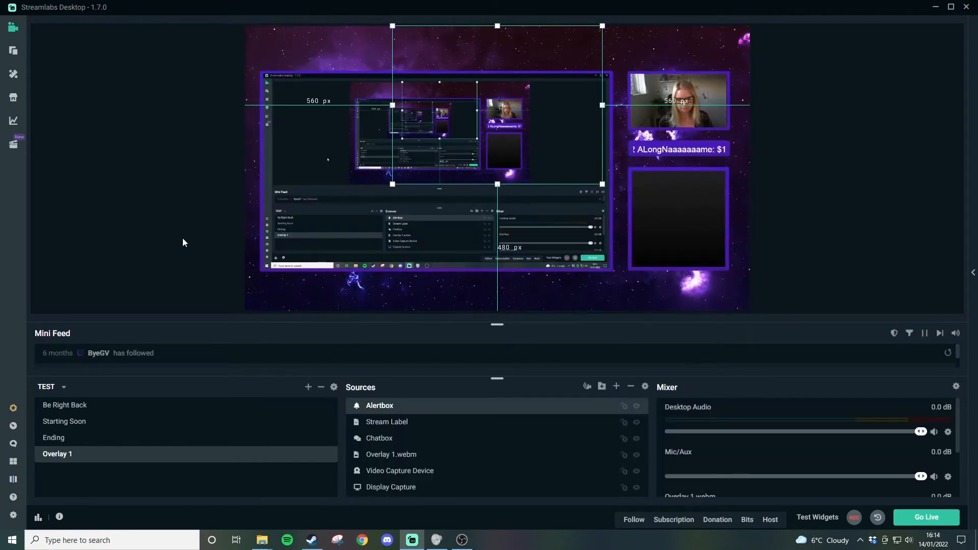
Select the Overlay 1.webm source and trigger a test Subscription alert
{"action": "left_click", "coordinate": [387, 422]}
{"action": "left_click", "coordinate": [391, 454]}
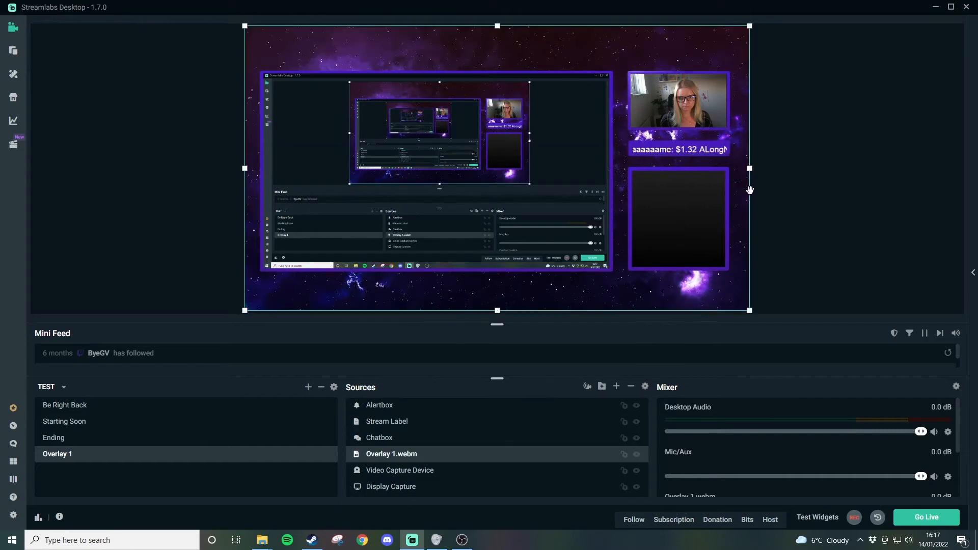
{"action": "left_click", "coordinate": [674, 520]}
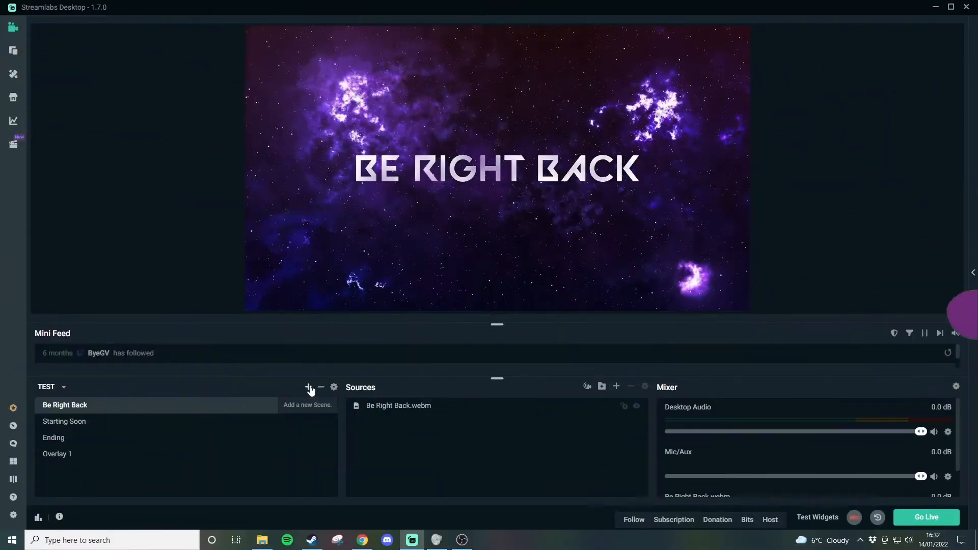
Create a new scene named Custom Overlay
{"action": "left_click", "coordinate": [308, 387]}
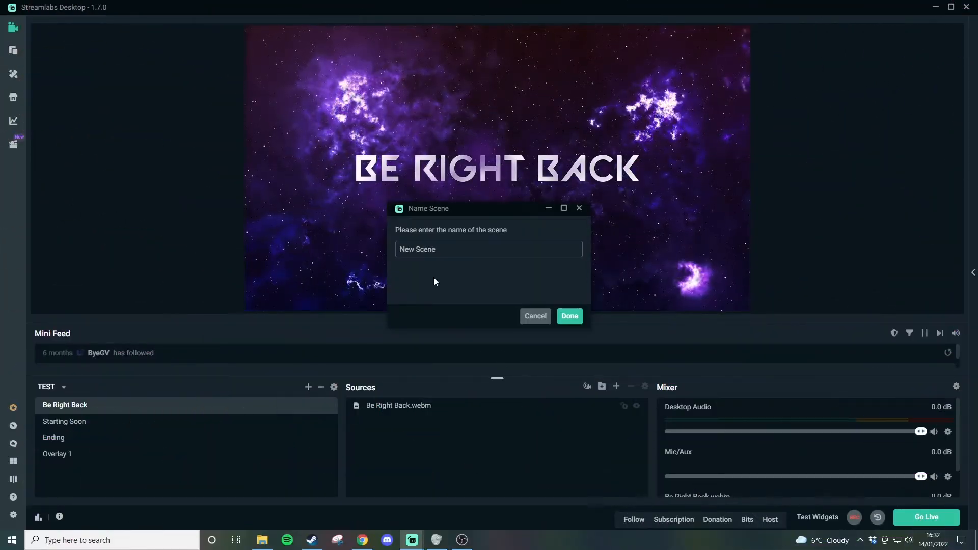
{"action": "type", "text": "Cu"}
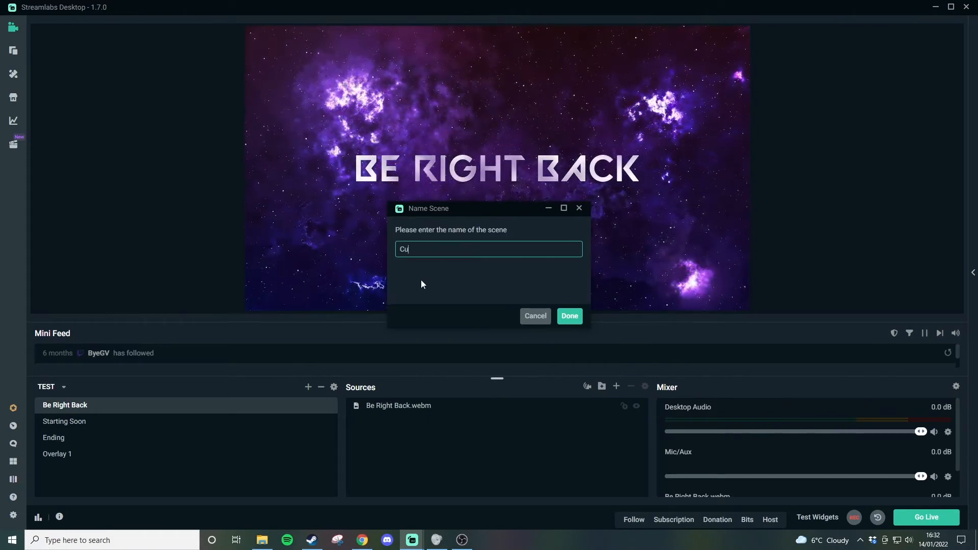
{"action": "type", "text": "stom Overlay"}
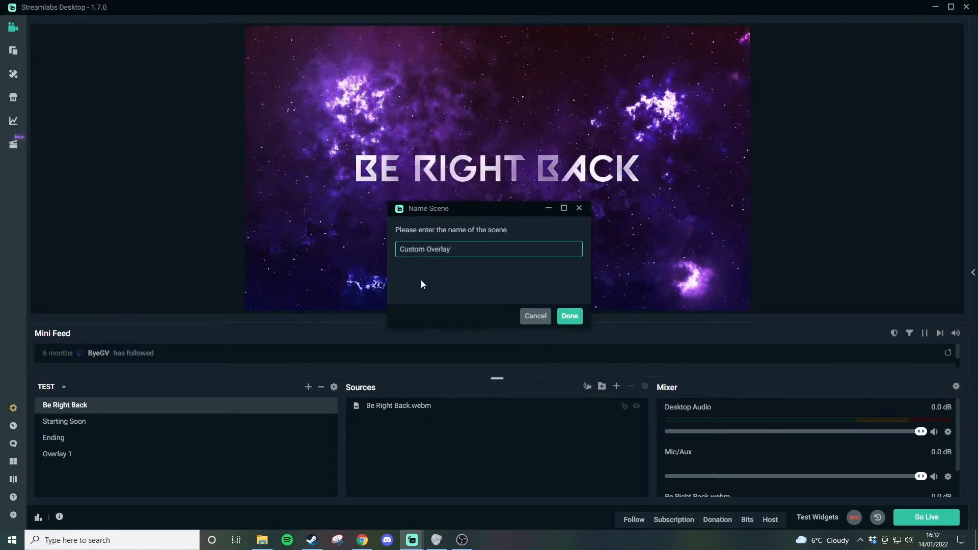
{"action": "key", "text": "Return"}
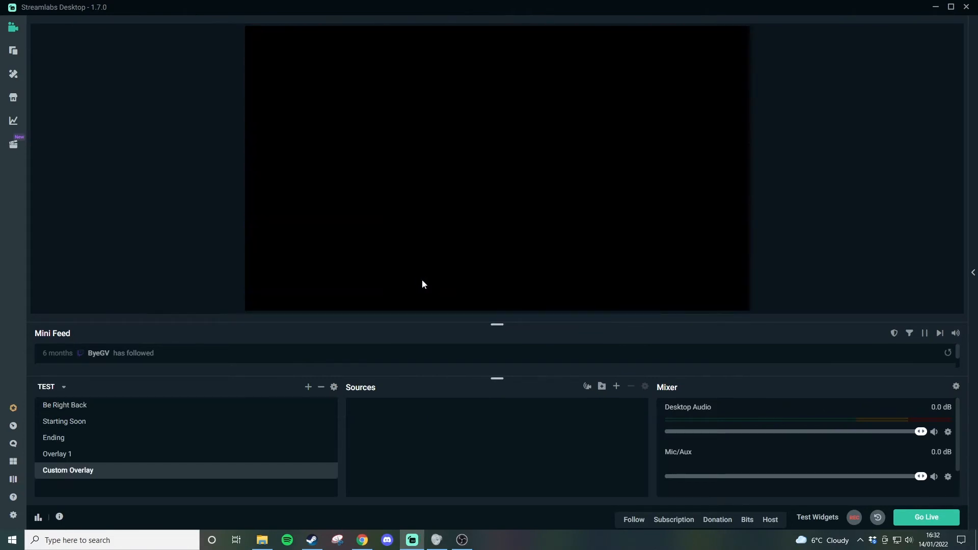
Add the Background video from the Space artwork's Scenes folder to the Custom Overlay scene
{"action": "left_click", "coordinate": [616, 387]}
{"action": "left_click", "coordinate": [638, 424]}
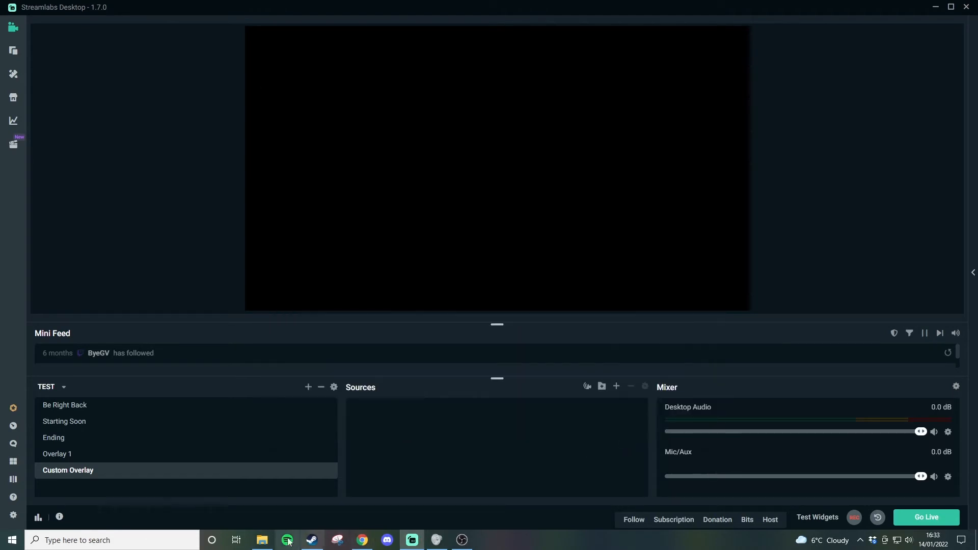
{"action": "left_click", "coordinate": [262, 540]}
{"action": "left_click", "coordinate": [512, 182]}
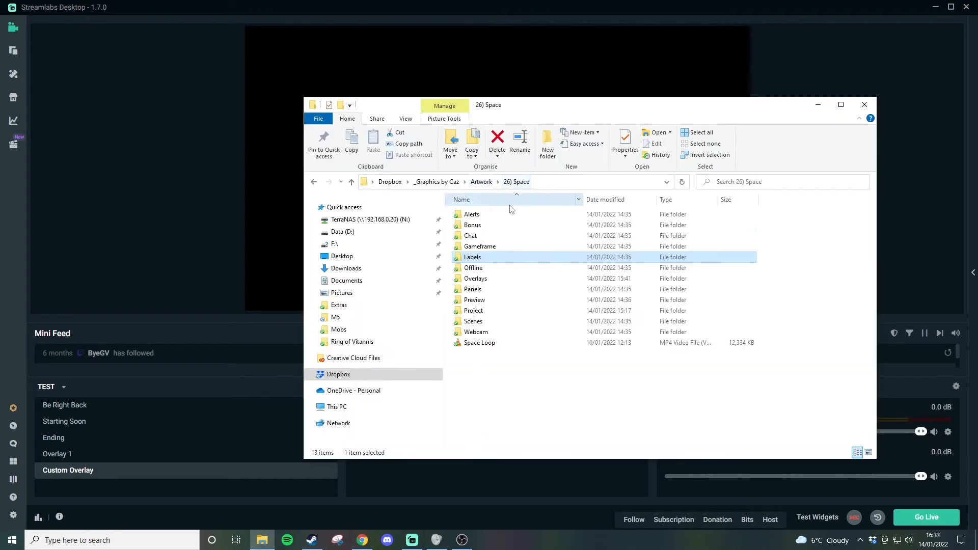
{"action": "double_click", "coordinate": [484, 324]}
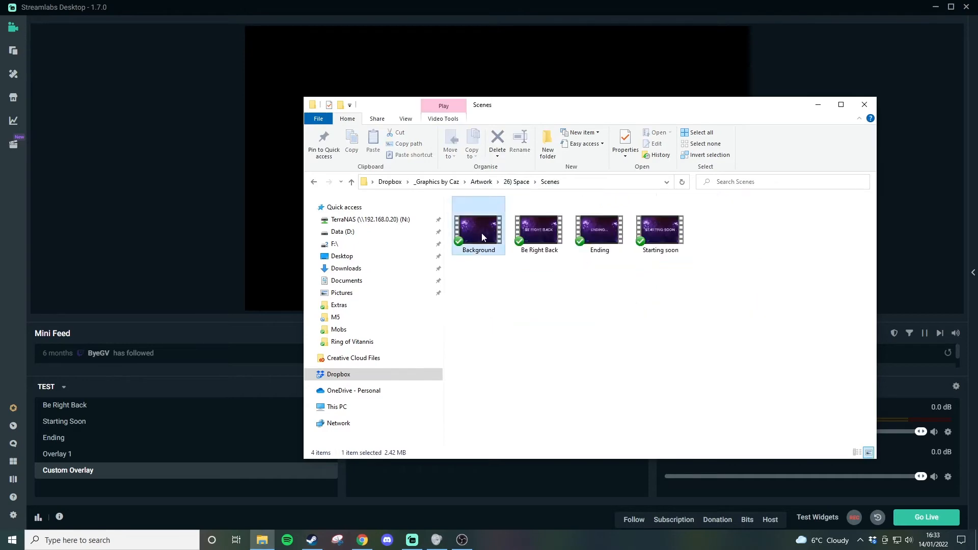
{"action": "left_click_drag", "start_coordinate": [482, 233], "coordinate": [270, 199]}
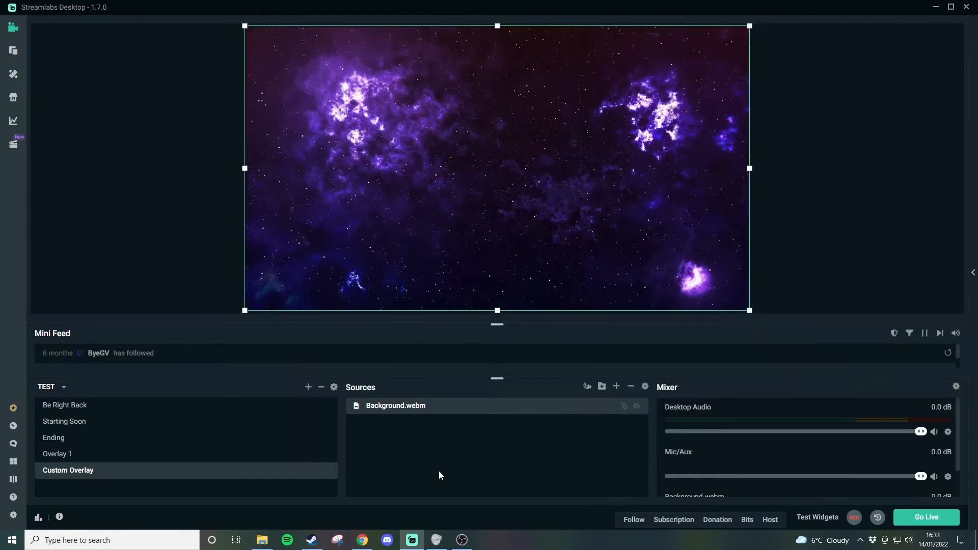
Add Label L - Purple from the Labels folder, shrink it and place it about 271 px from the canvas's left edge and 775 px from its top
{"action": "left_click", "coordinate": [262, 540]}
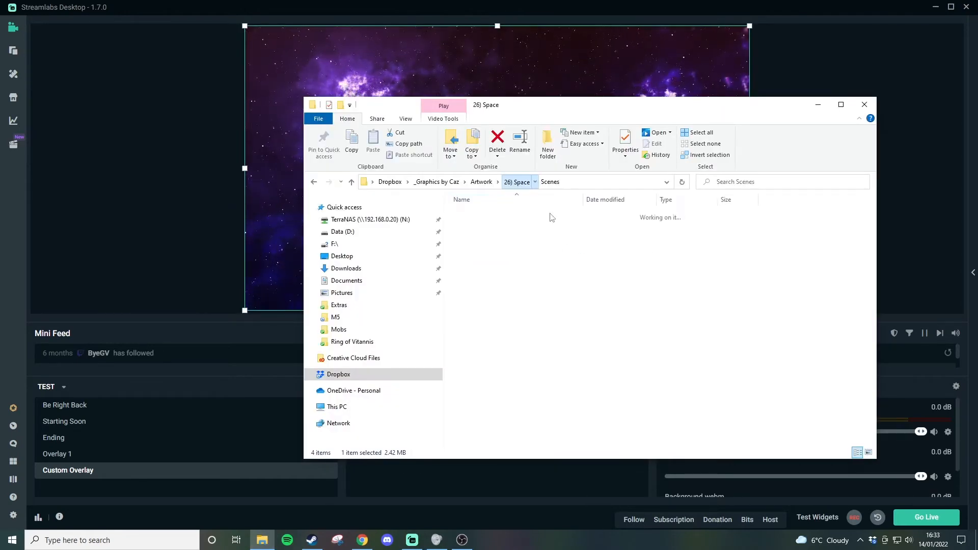
{"action": "double_click", "coordinate": [485, 260]}
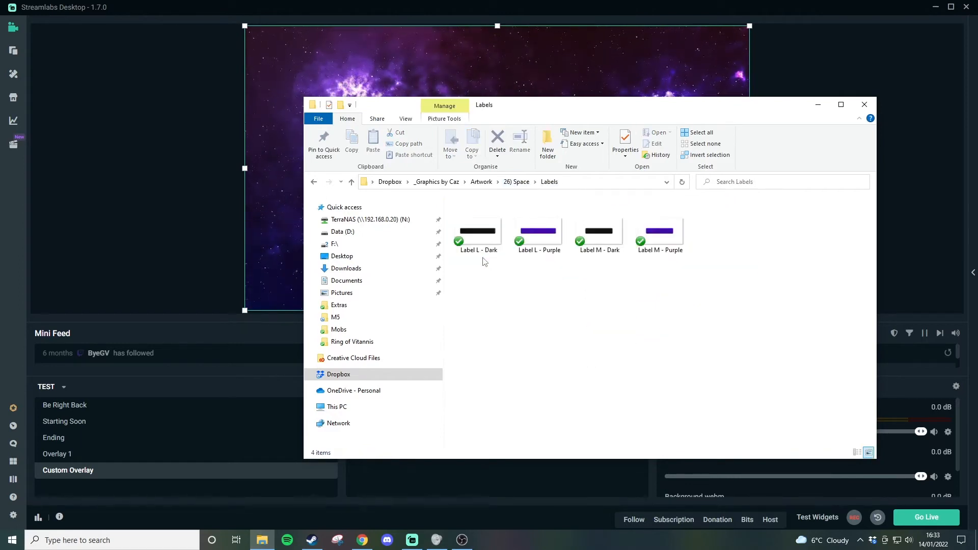
{"action": "left_click", "coordinate": [478, 235]}
{"action": "left_click_drag", "start_coordinate": [539, 234], "coordinate": [341, 240]}
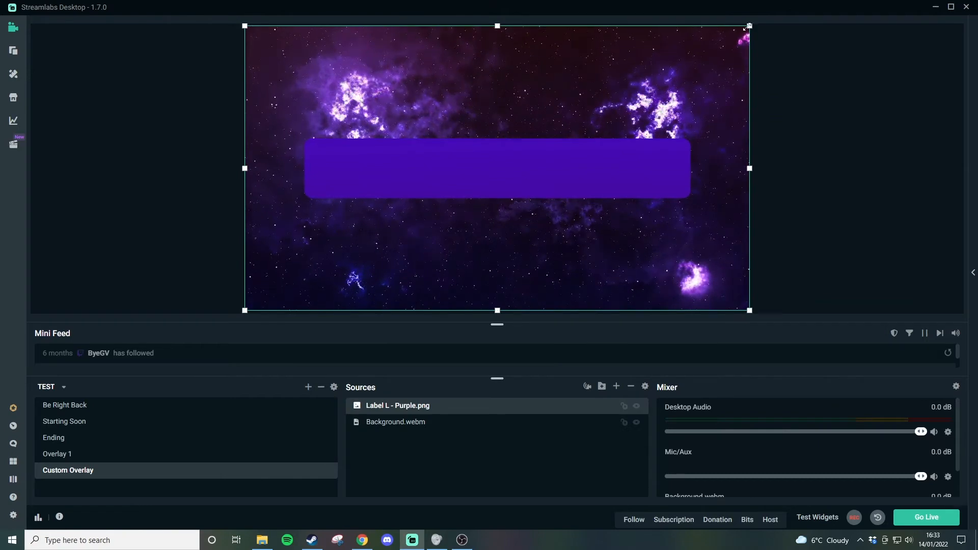
{"action": "left_click_drag", "start_coordinate": [749, 26], "coordinate": [389, 229]}
{"action": "left_click_drag", "start_coordinate": [340, 268], "coordinate": [412, 267]}
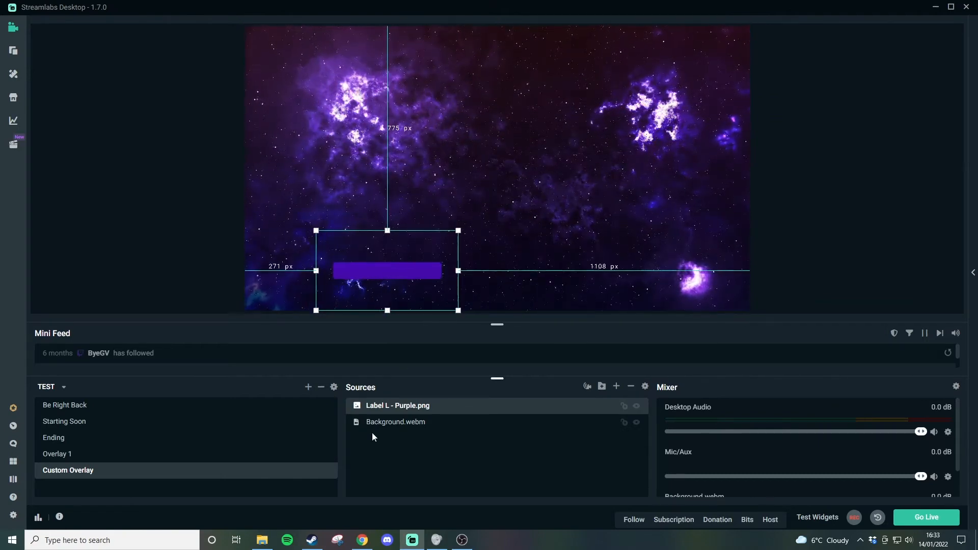
Add Label L - Dark, shrink it to match the purple label and place it alongside, about 709 px from the canvas's left edge
{"action": "left_click", "coordinate": [264, 541]}
{"action": "left_click", "coordinate": [478, 224]}
{"action": "left_click_drag", "start_coordinate": [477, 224], "coordinate": [345, 170]}
{"action": "left_click_drag", "start_coordinate": [750, 25], "coordinate": [388, 231]}
{"action": "left_click_drag", "start_coordinate": [307, 269], "coordinate": [500, 270]}
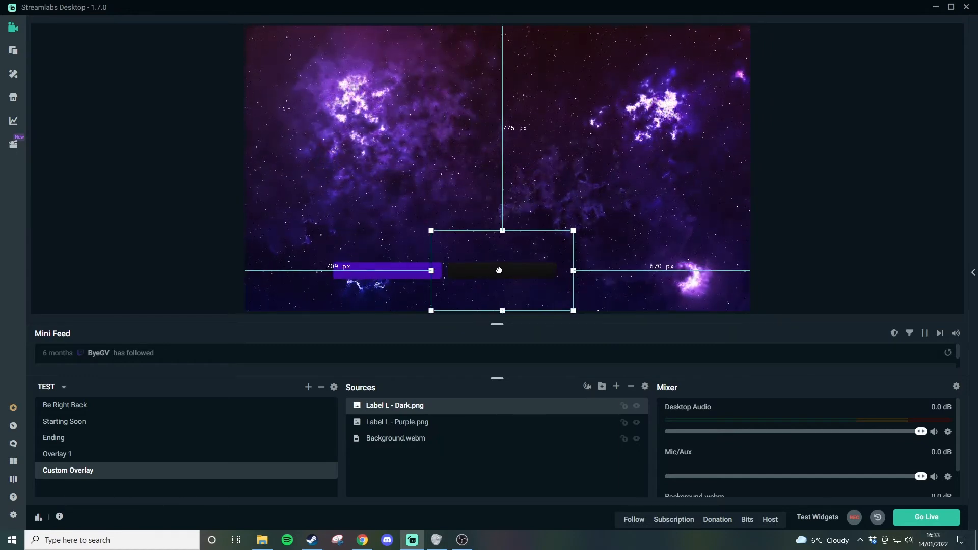
{"action": "left_click", "coordinate": [800, 243]}
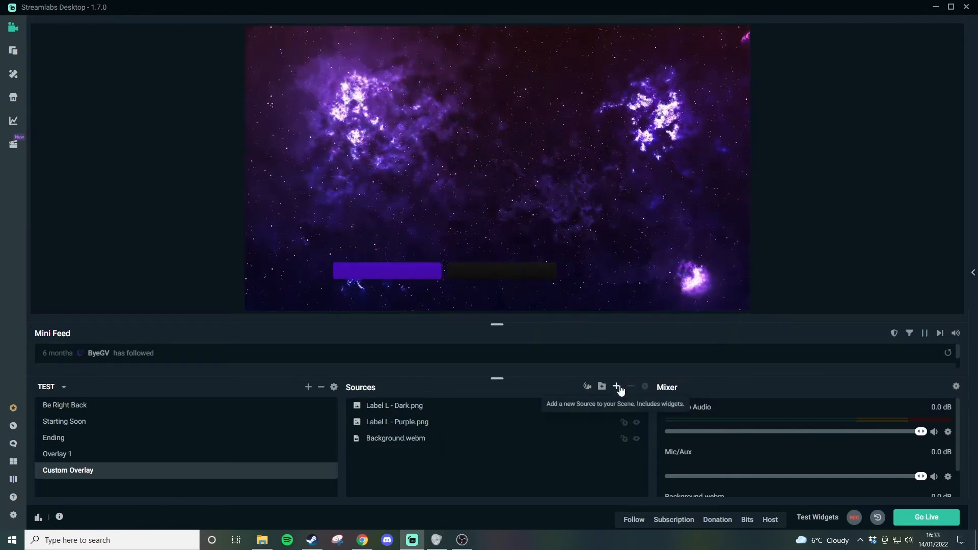
Add Gameframe-static from the Gameframe folder, shrink it and place it above the labels, about 71 px from the canvas's left and 131 px from its top
{"action": "left_click", "coordinate": [262, 540]}
{"action": "left_click", "coordinate": [516, 182]}
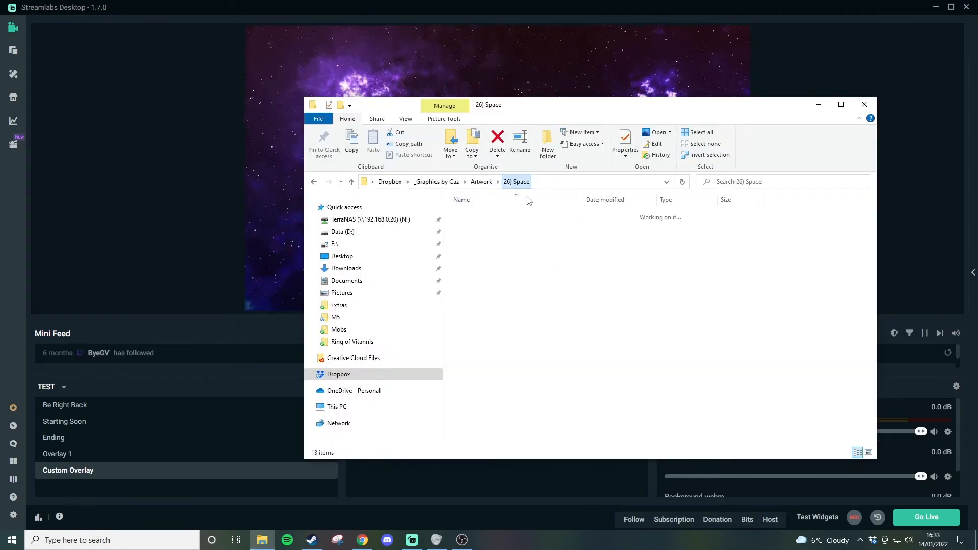
{"action": "double_click", "coordinate": [482, 250]}
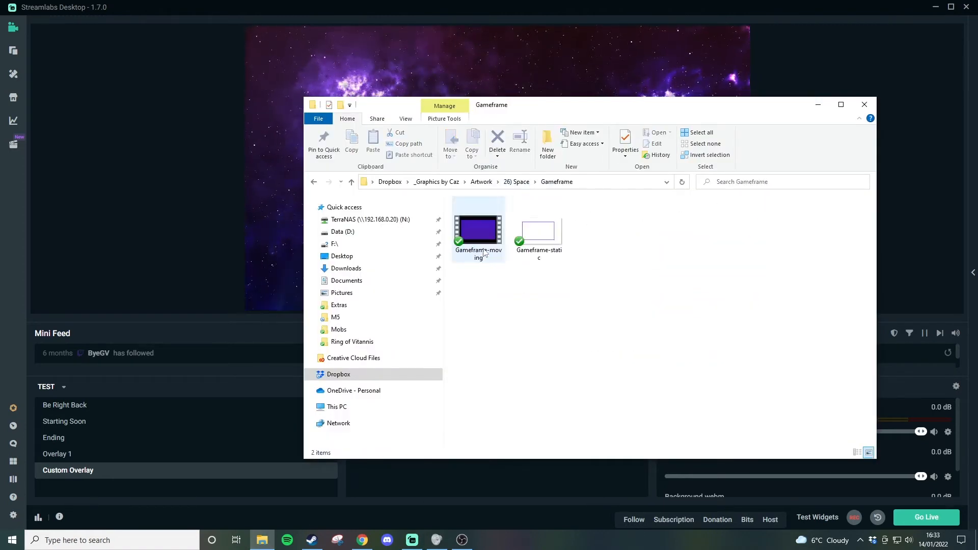
{"action": "left_click_drag", "start_coordinate": [538, 232], "coordinate": [288, 204]}
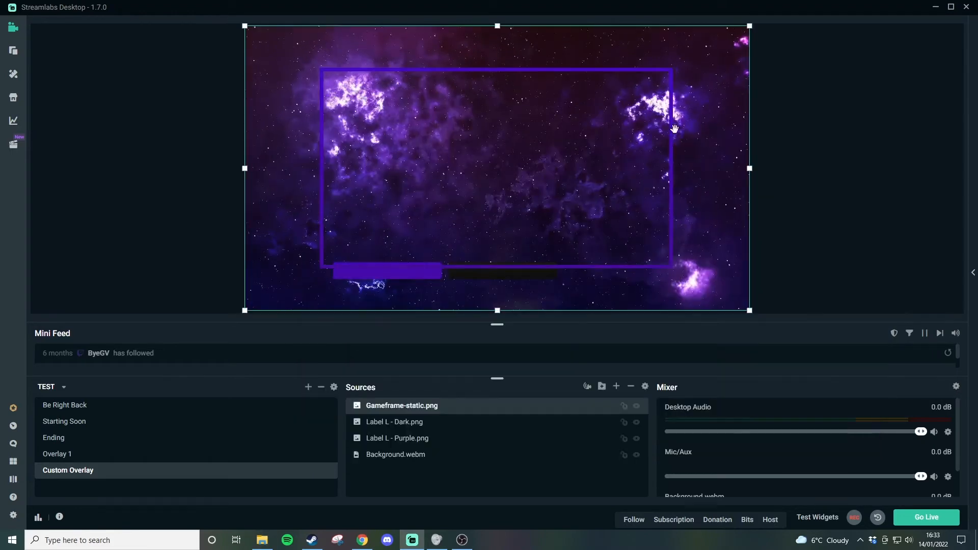
{"action": "left_click_drag", "start_coordinate": [749, 26], "coordinate": [630, 98]}
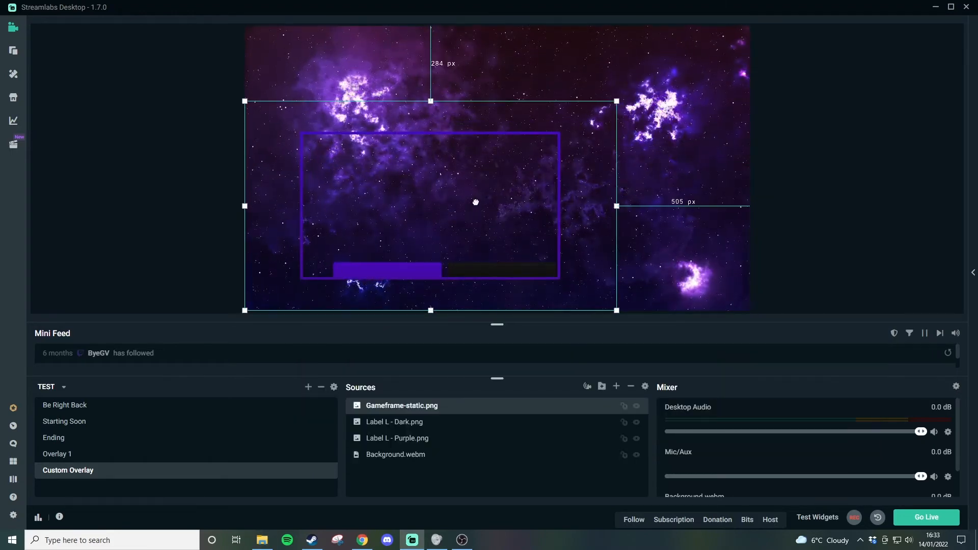
{"action": "left_click_drag", "start_coordinate": [470, 208], "coordinate": [493, 170]}
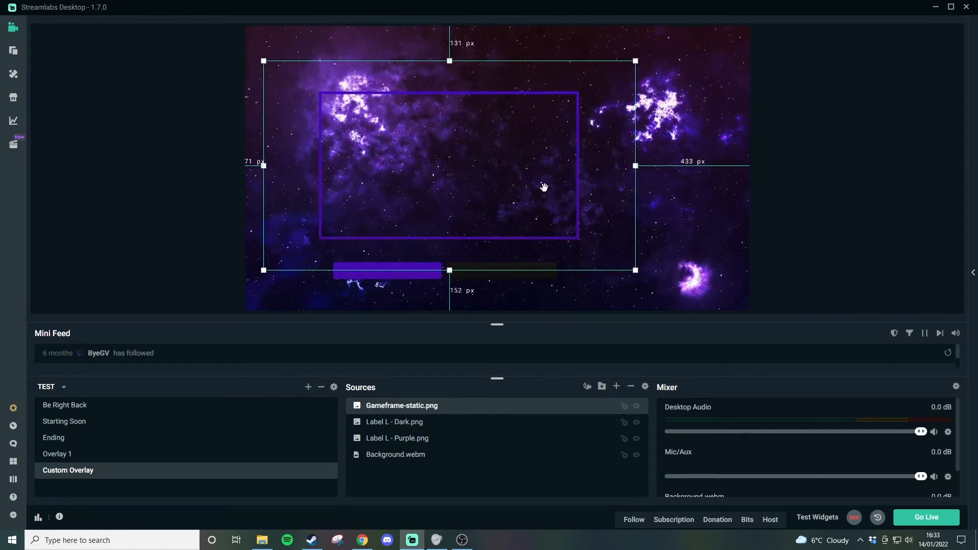
{"action": "left_click", "coordinate": [674, 270]}
Add Chat XL from the Chat folder and place it beside the game frame, about 565 px from the canvas's left and 75 px from its top
{"action": "left_click", "coordinate": [266, 545]}
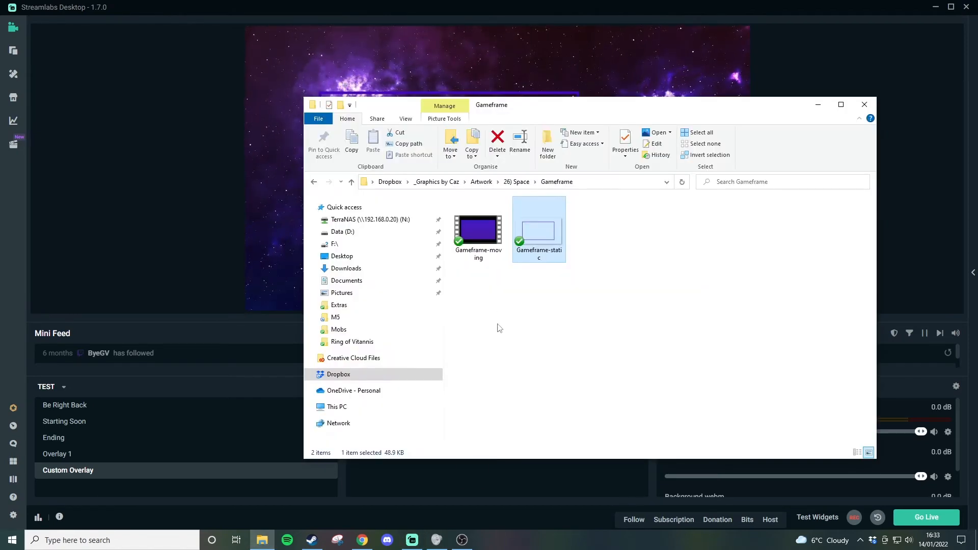
{"action": "left_click", "coordinate": [515, 182]}
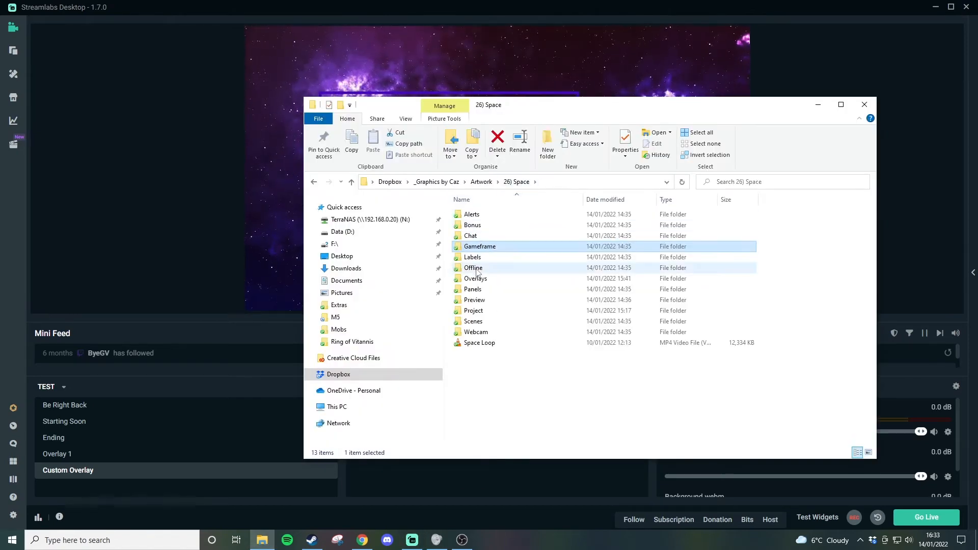
{"action": "double_click", "coordinate": [486, 235]}
{"action": "left_click_drag", "start_coordinate": [668, 240], "coordinate": [283, 211]}
{"action": "left_click_drag", "start_coordinate": [606, 174], "coordinate": [622, 198]}
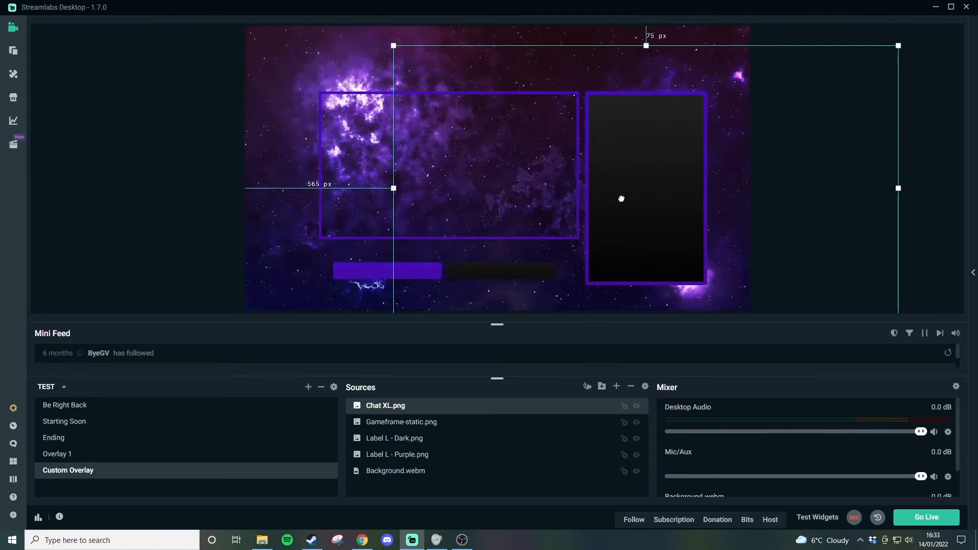
Move the chat panel, game frame and both labels up together on the canvas
{"action": "left_click", "coordinate": [426, 456], "text": "shift"}
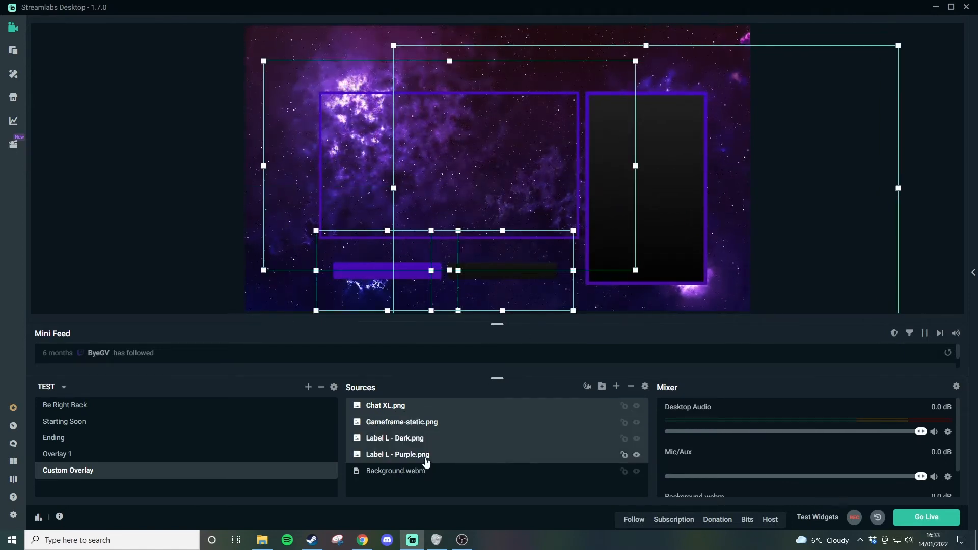
{"action": "left_click_drag", "start_coordinate": [629, 240], "coordinate": [659, 213]}
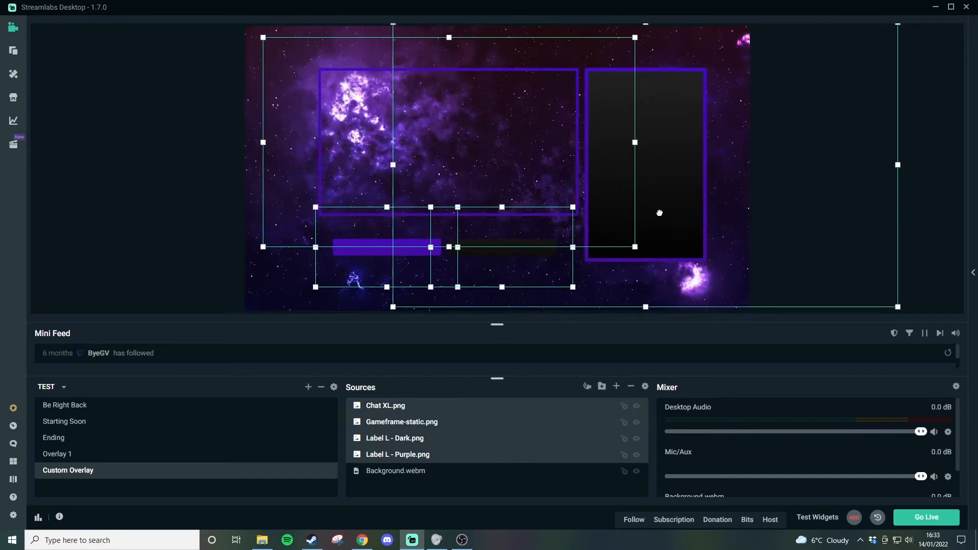
{"action": "left_click", "coordinate": [934, 212]}
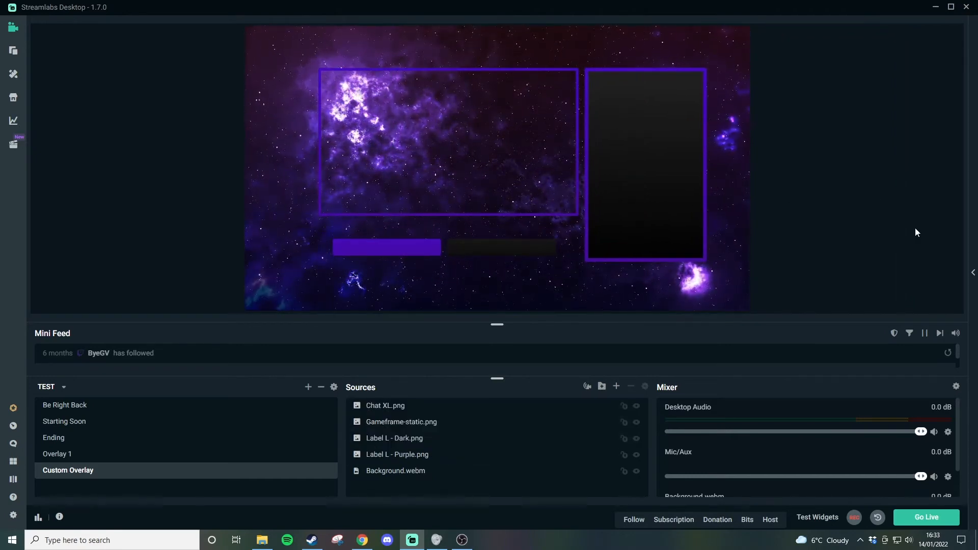
Add a Display Capture source to the Custom Overlay scene
{"action": "left_click", "coordinate": [621, 387]}
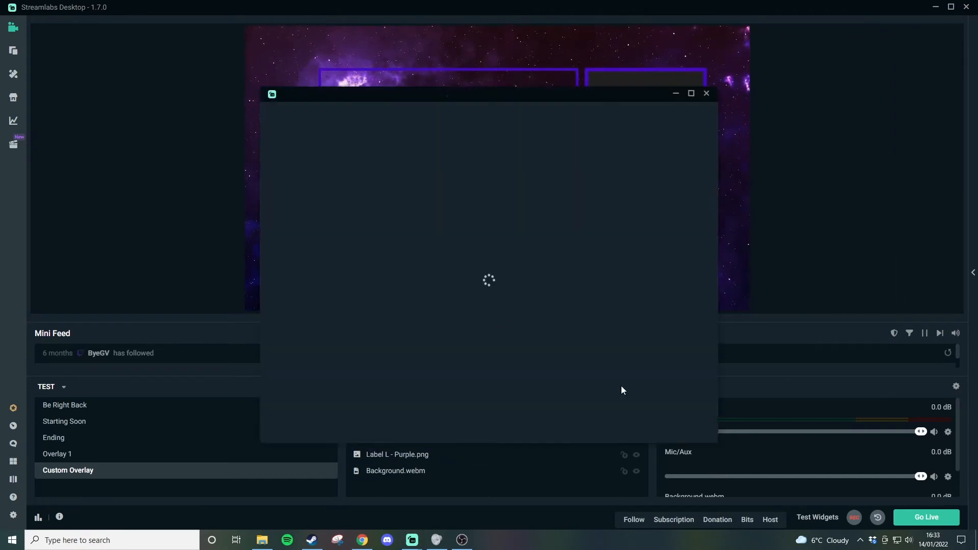
{"action": "scroll", "coordinate": [380, 340], "scroll_direction": "down", "scroll_amount": 3}
{"action": "scroll", "coordinate": [379, 340], "scroll_direction": "up", "scroll_amount": 3}
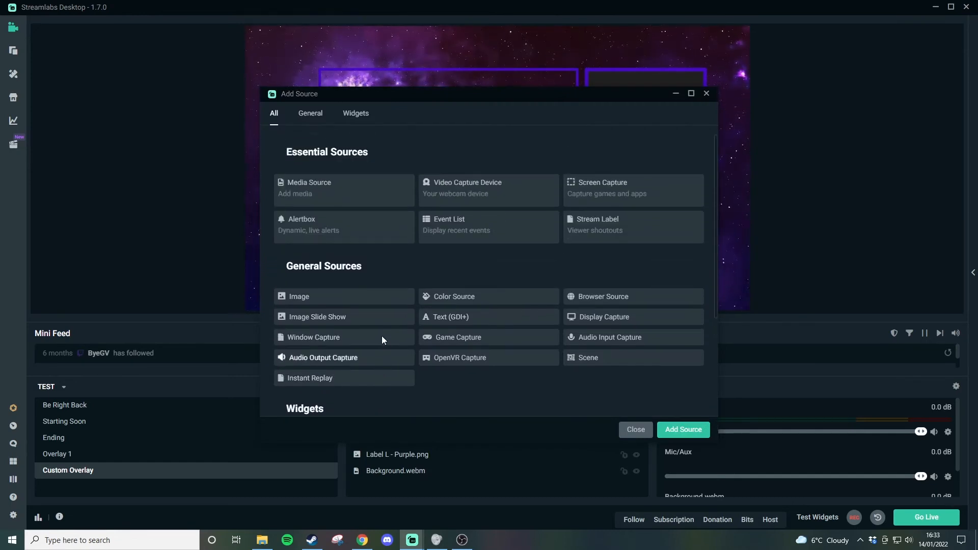
{"action": "left_click", "coordinate": [606, 318]}
{"action": "left_click", "coordinate": [683, 429]}
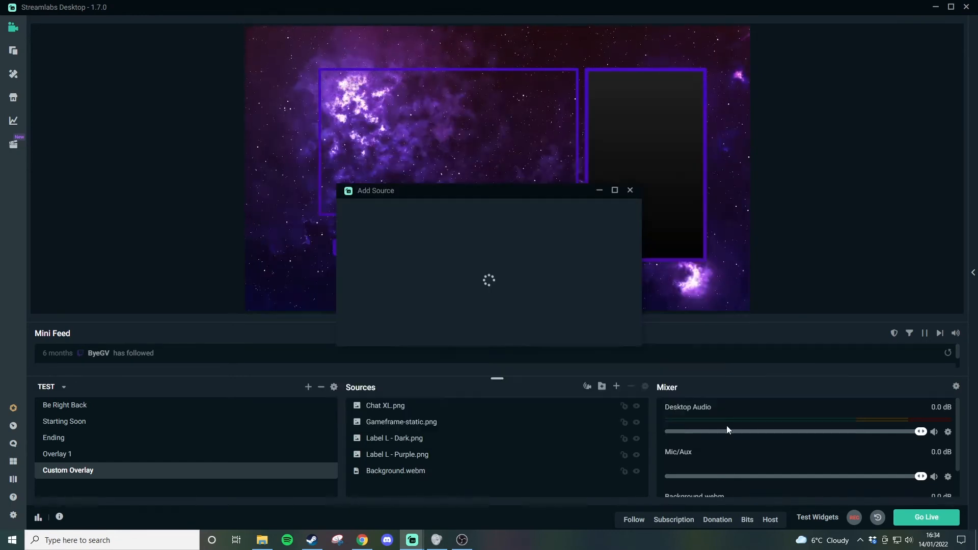
{"action": "left_click", "coordinate": [624, 340]}
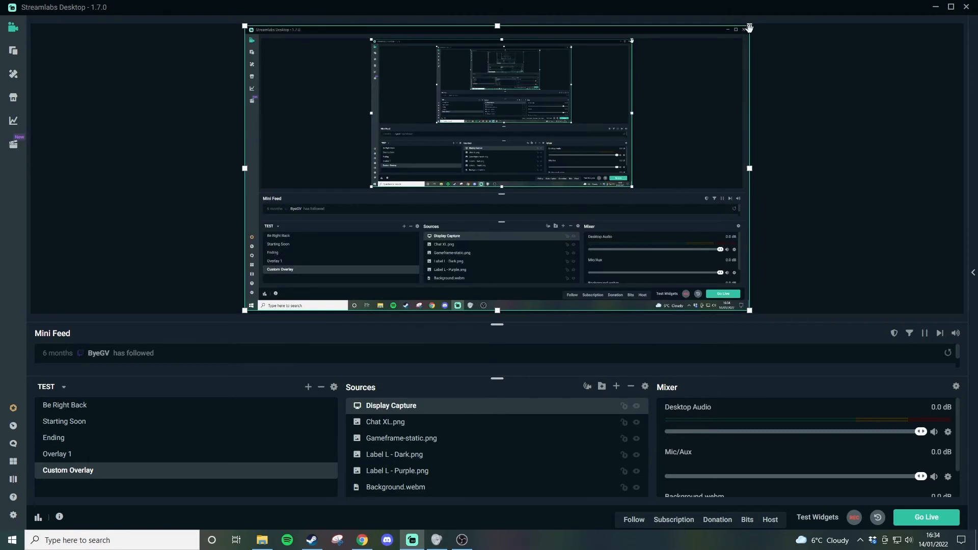
Scale and position the Display Capture to fit inside the game frame and order it beneath Gameframe-static.png
{"action": "left_click_drag", "start_coordinate": [749, 27], "coordinate": [531, 146]}
{"action": "left_click_drag", "start_coordinate": [470, 224], "coordinate": [514, 143]}
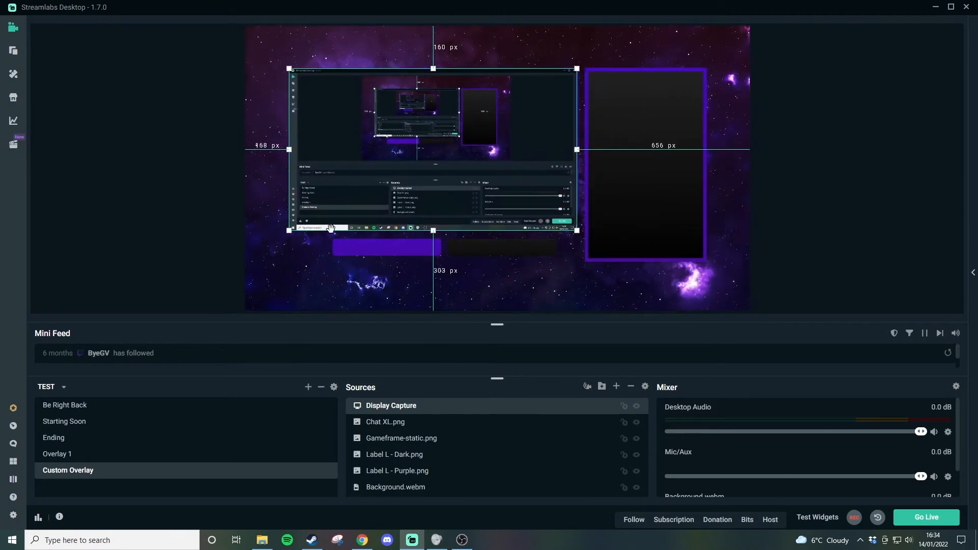
{"action": "left_click_drag", "start_coordinate": [289, 230], "coordinate": [328, 216]}
{"action": "left_click_drag", "start_coordinate": [422, 409], "coordinate": [453, 448]}
{"action": "left_click", "coordinate": [773, 272]}
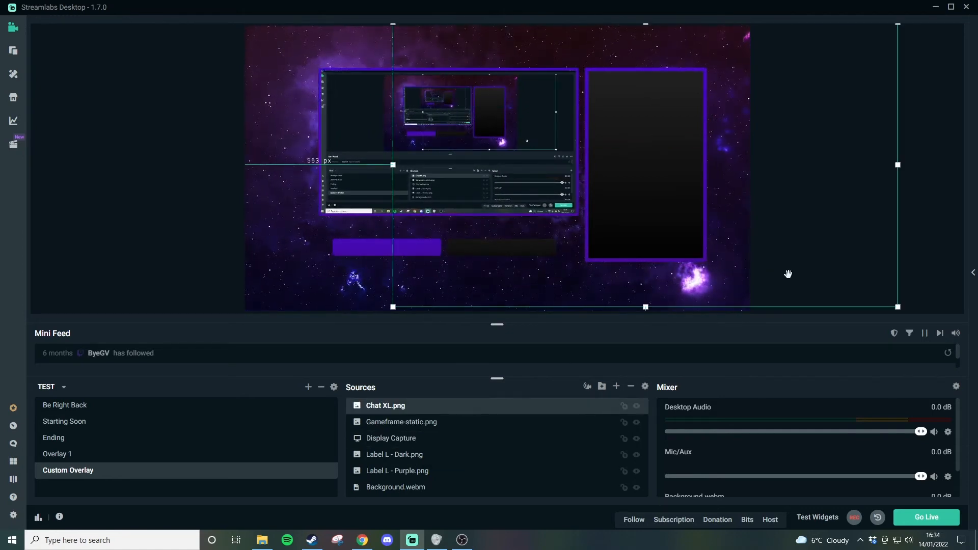
{"action": "left_click", "coordinate": [175, 300]}
Add a Chatbox widget source to the Custom Overlay scene
{"action": "left_click", "coordinate": [617, 388]}
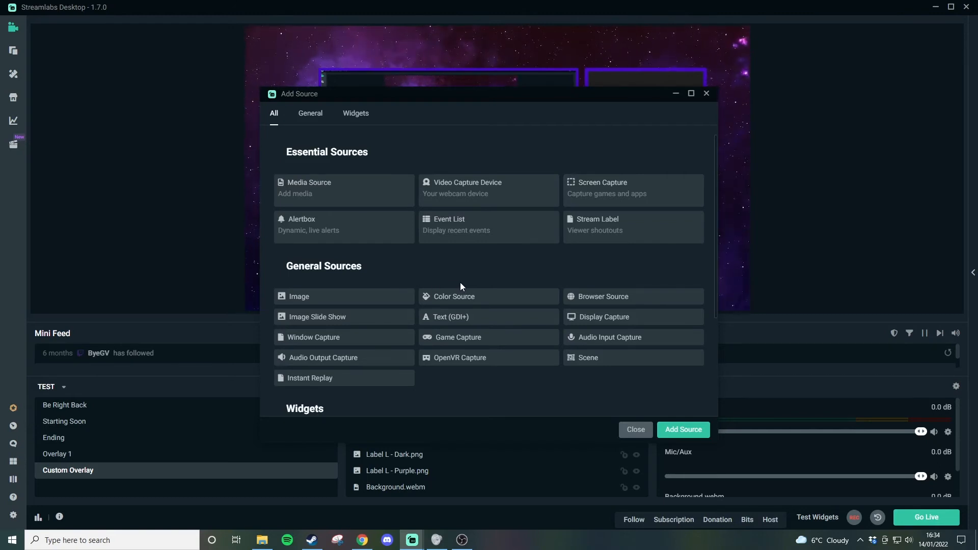
{"action": "scroll", "coordinate": [460, 283], "scroll_direction": "down", "scroll_amount": 3}
{"action": "left_click", "coordinate": [445, 313]}
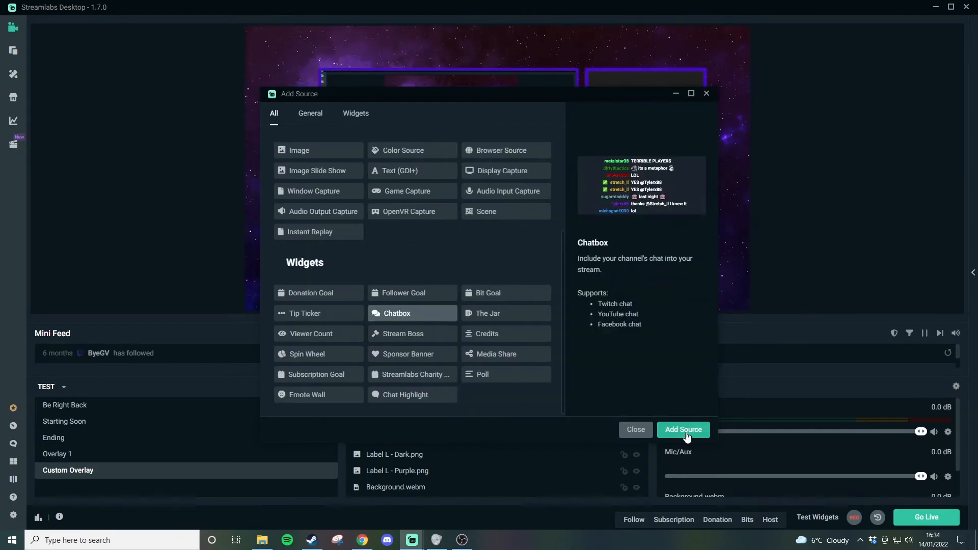
{"action": "left_click", "coordinate": [684, 430]}
{"action": "left_click", "coordinate": [610, 334]}
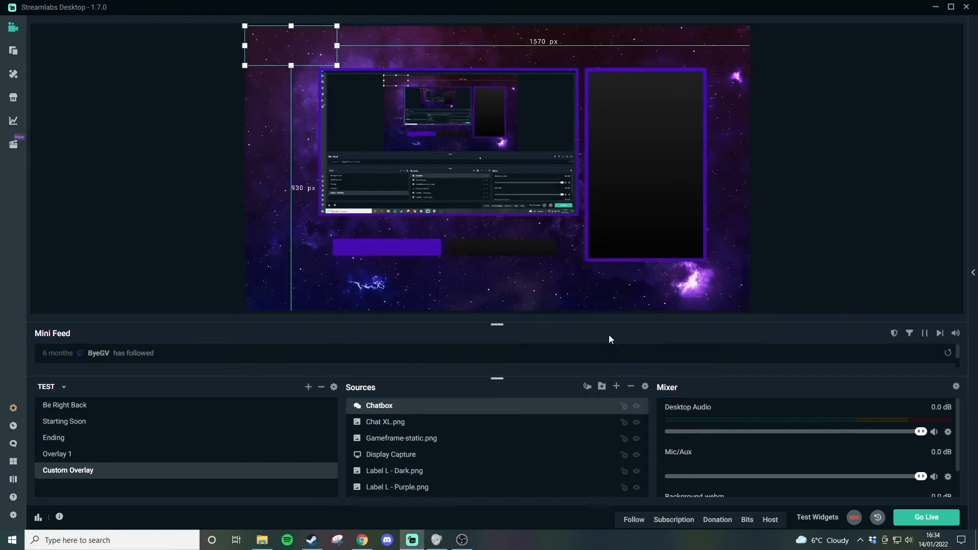
Move the Chatbox onto the chat panel so it starts inside the panel's upper edge
{"action": "left_click_drag", "start_coordinate": [289, 52], "coordinate": [635, 100]}
{"action": "left_click", "coordinate": [635, 101]}
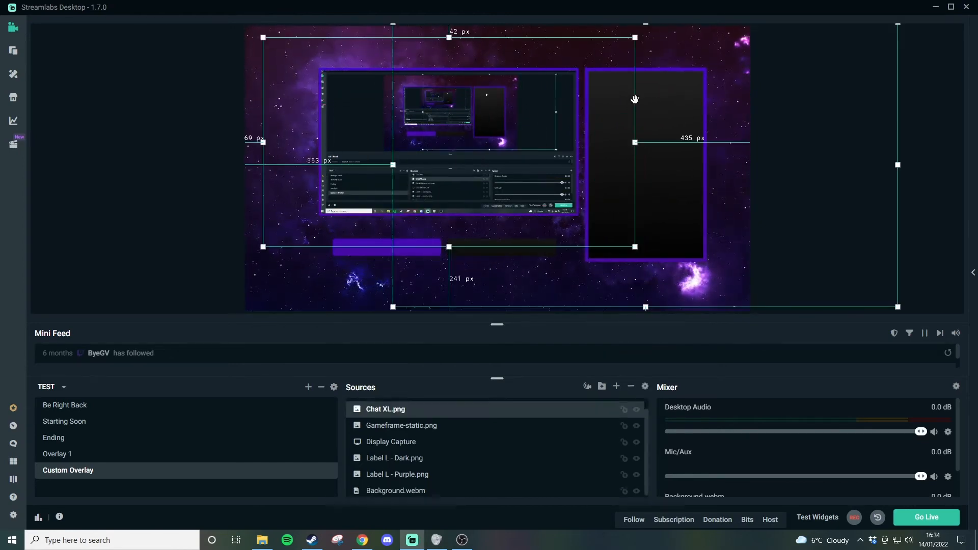
{"action": "left_click", "coordinate": [636, 100]}
{"action": "left_click", "coordinate": [666, 102]}
Set the Chatbox widget's width to 420 and height to 700 in its settings
{"action": "double_click", "coordinate": [416, 412]}
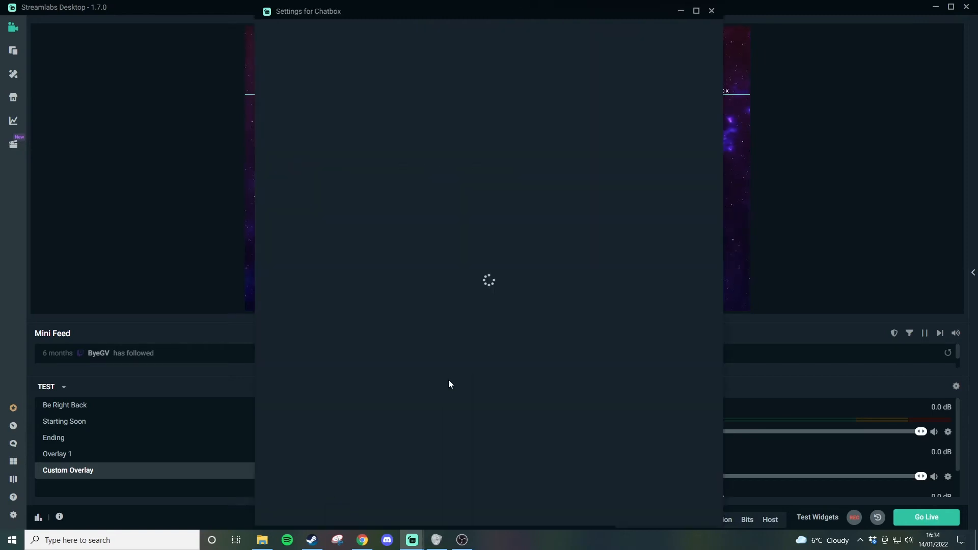
{"action": "left_click_drag", "start_coordinate": [496, 12], "coordinate": [328, 37]}
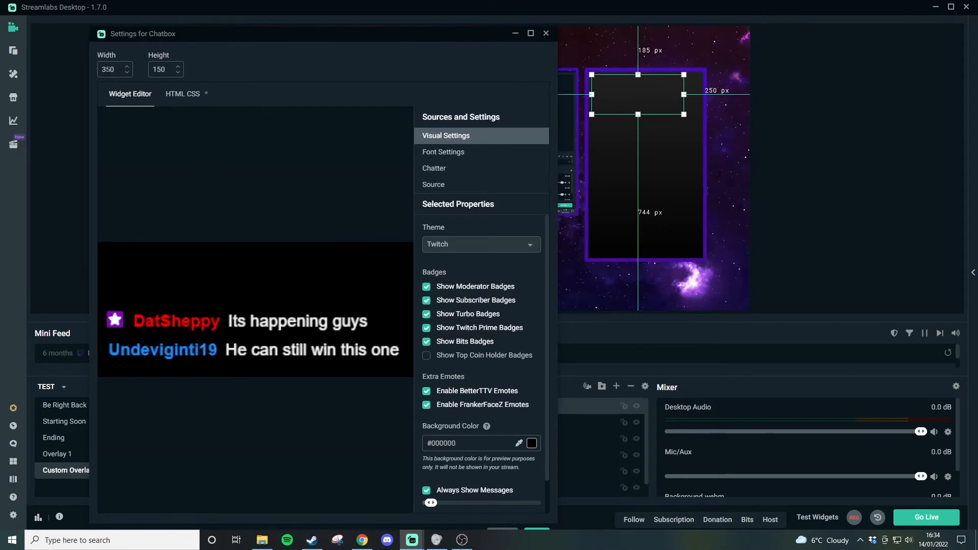
{"action": "type", "text": "400"}
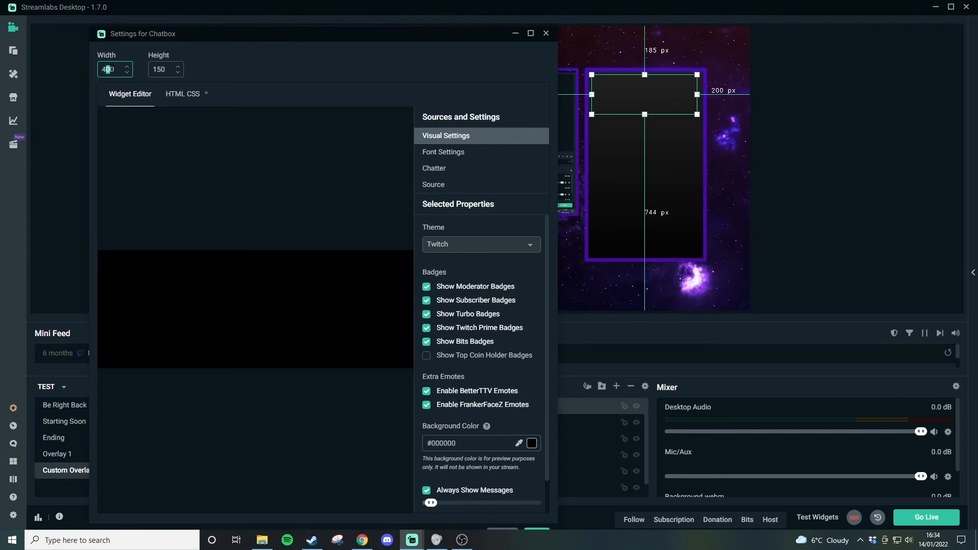
{"action": "type", "text": "2"}
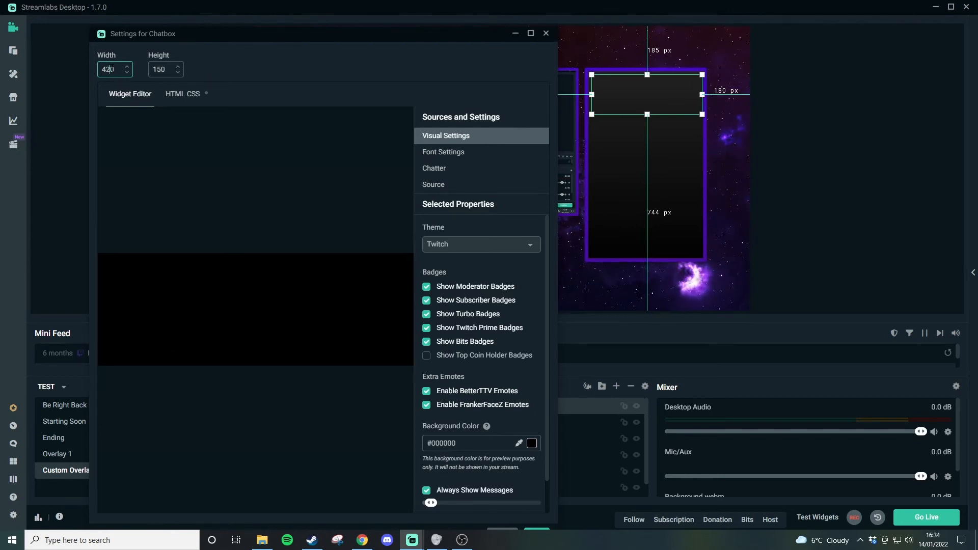
{"action": "left_click", "coordinate": [165, 73]}
{"action": "double_click", "coordinate": [161, 69]}
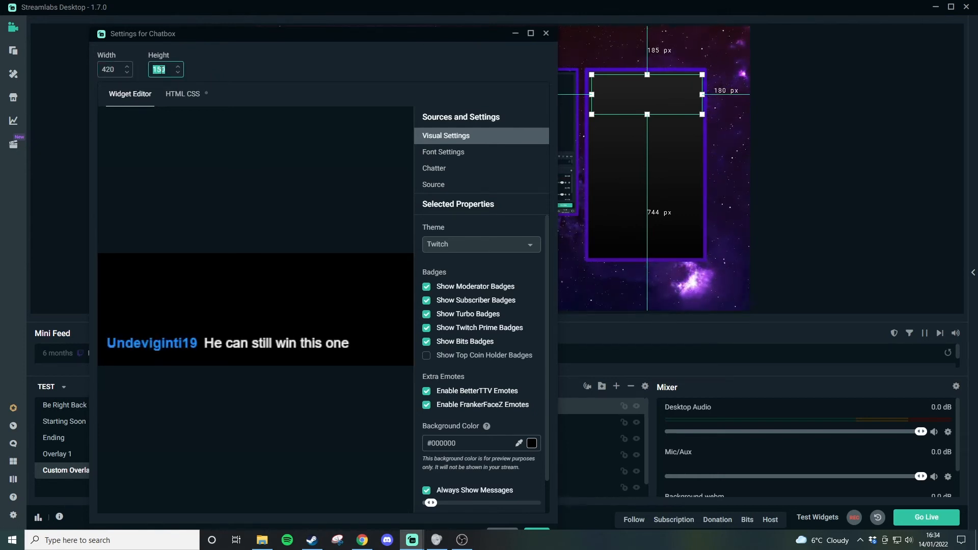
{"action": "type", "text": "600"}
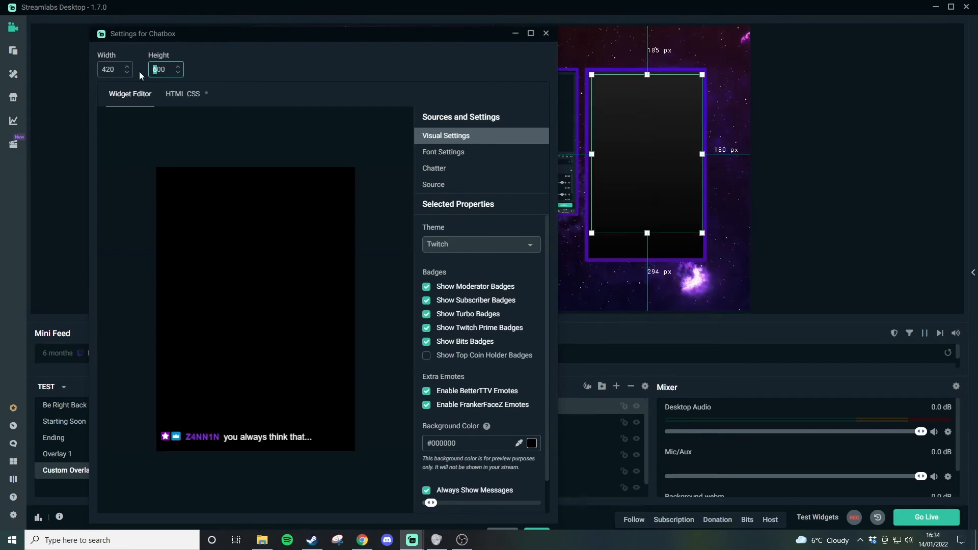
{"action": "type", "text": "7"}
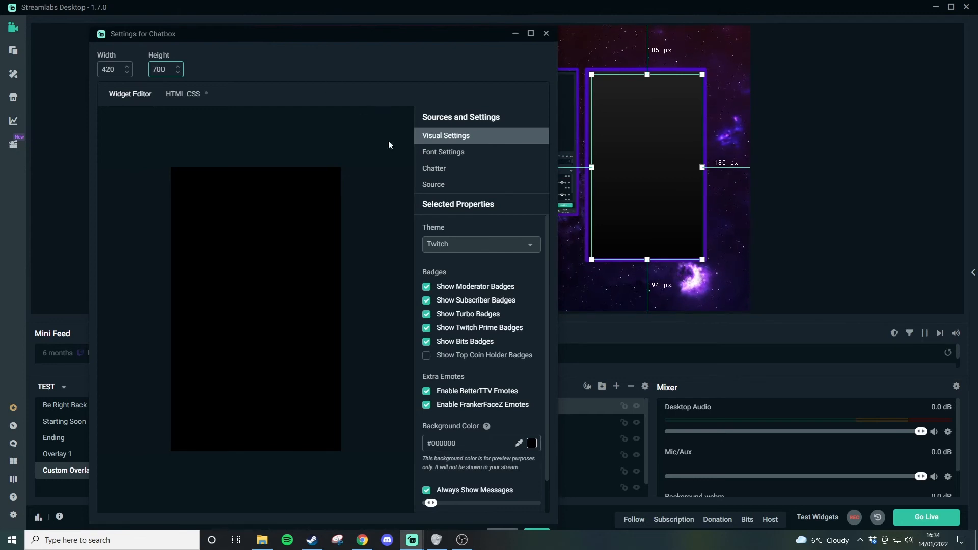
{"action": "left_click_drag", "start_coordinate": [399, 26], "coordinate": [372, 22]}
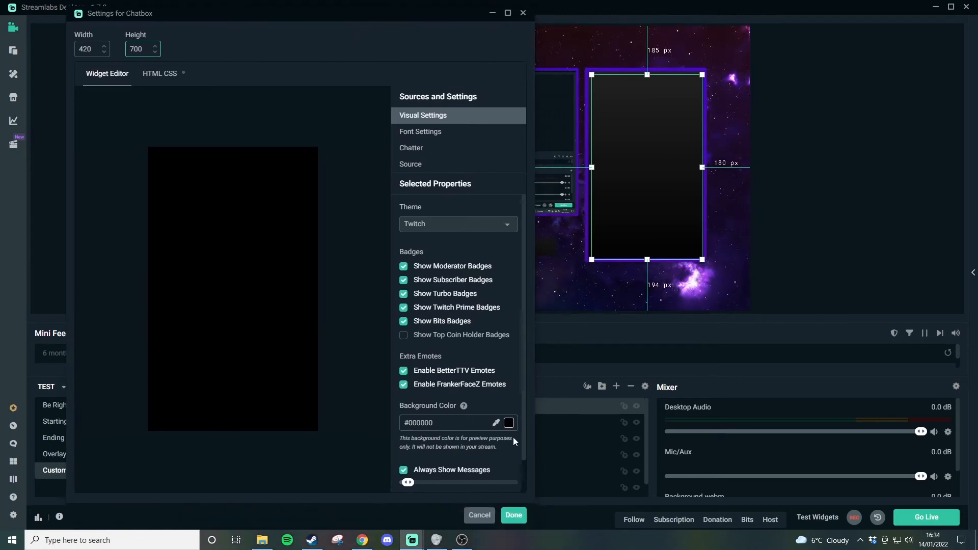
{"action": "left_click", "coordinate": [514, 517]}
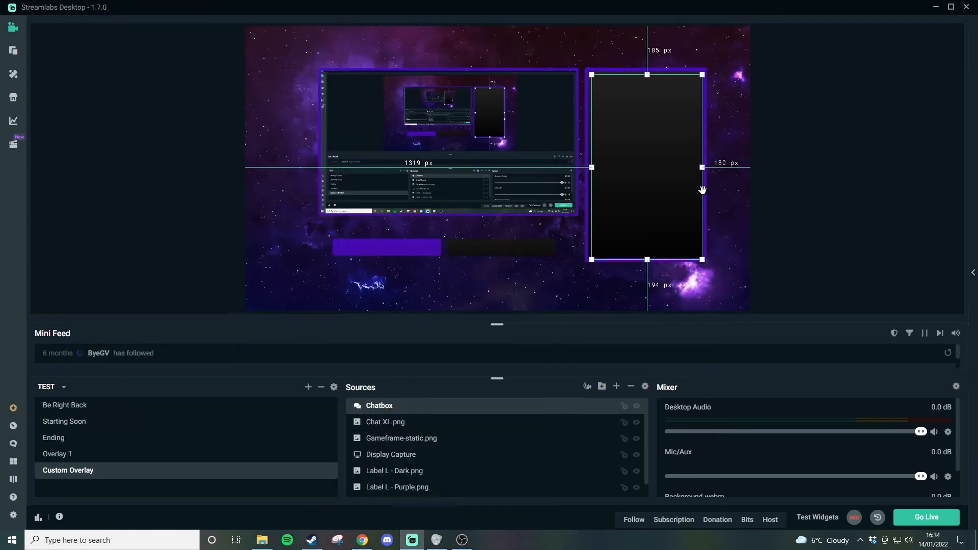
Nudge the Chatbox slightly left and up to align it within the chat panel
{"action": "left_click", "coordinate": [661, 180]}
{"action": "left_click", "coordinate": [403, 414]}
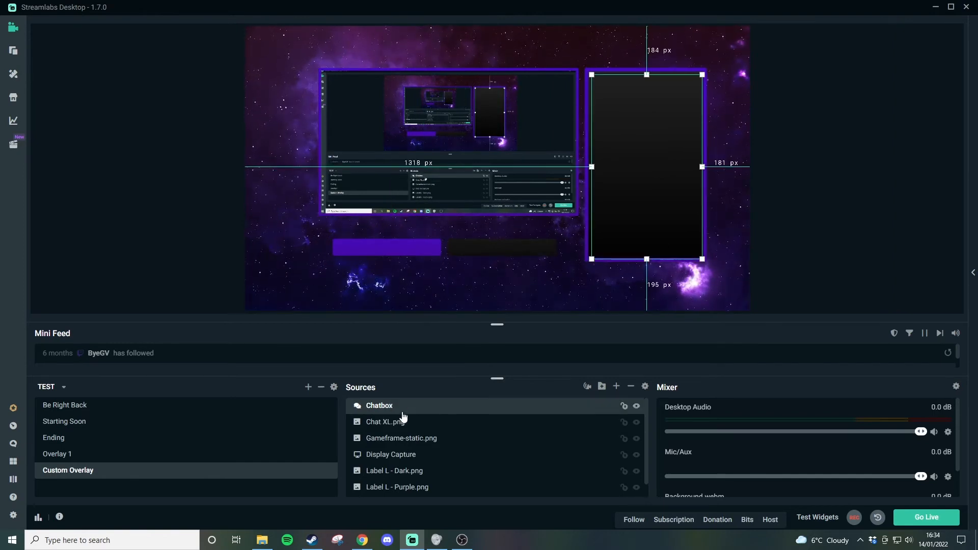
{"action": "key", "text": "Left"}
{"action": "key", "text": "Left"}
{"action": "key", "text": "Left"}
{"action": "key", "text": "Left"}
{"action": "key", "text": "Up"}
{"action": "key", "text": "Up"}
{"action": "key", "text": "Up"}
{"action": "key", "text": "Up"}
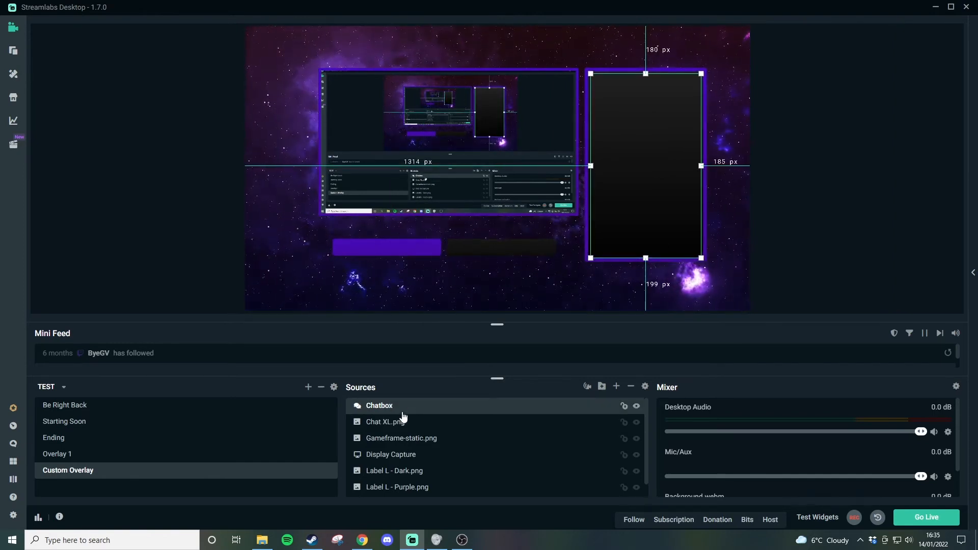
{"action": "key", "text": "Delete"}
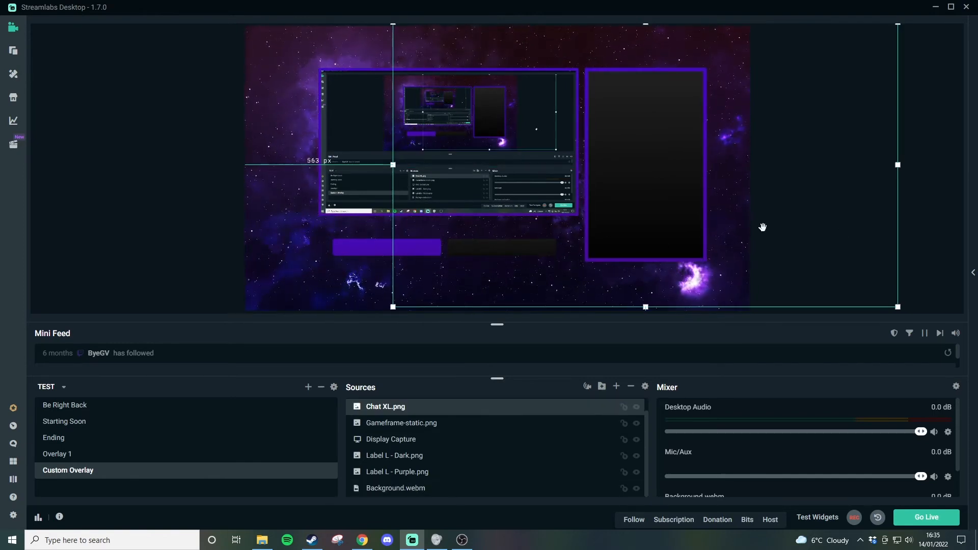
Add a Stream Label source to the Custom Overlay scene
{"action": "left_click", "coordinate": [619, 389]}
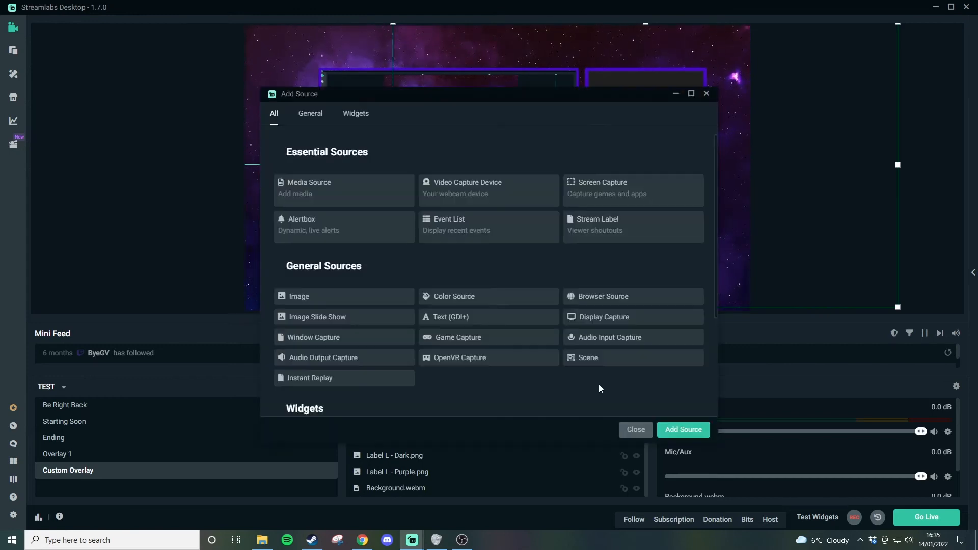
{"action": "left_click", "coordinate": [663, 230]}
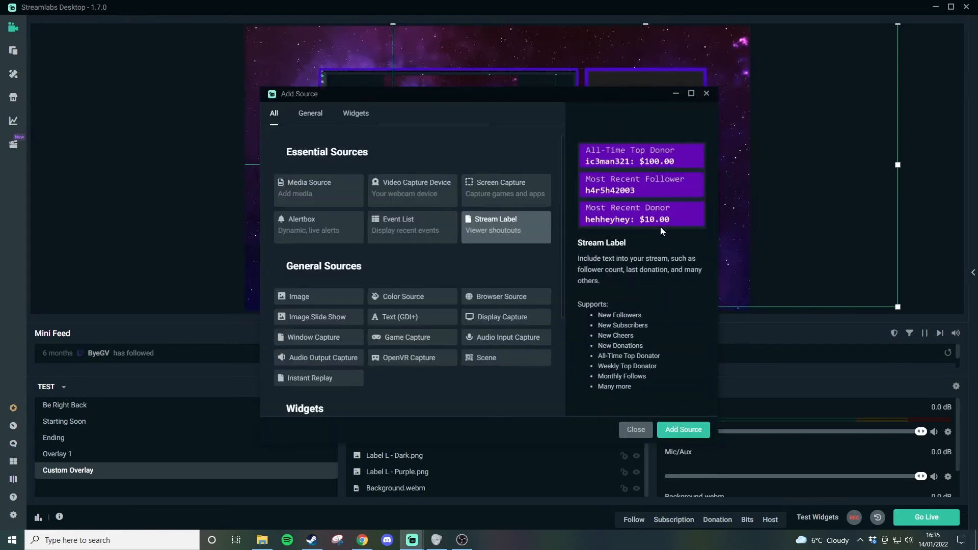
{"action": "left_click", "coordinate": [685, 431]}
{"action": "left_click", "coordinate": [594, 335]}
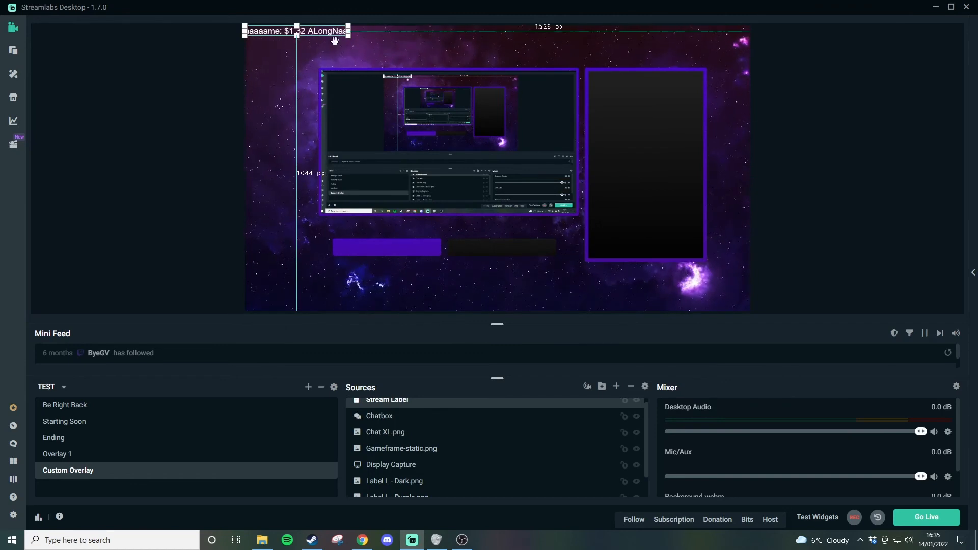
Place the Stream Label over the purple label and nudge it up and left to center it, then deselect it
{"action": "left_click_drag", "start_coordinate": [268, 31], "coordinate": [362, 249]}
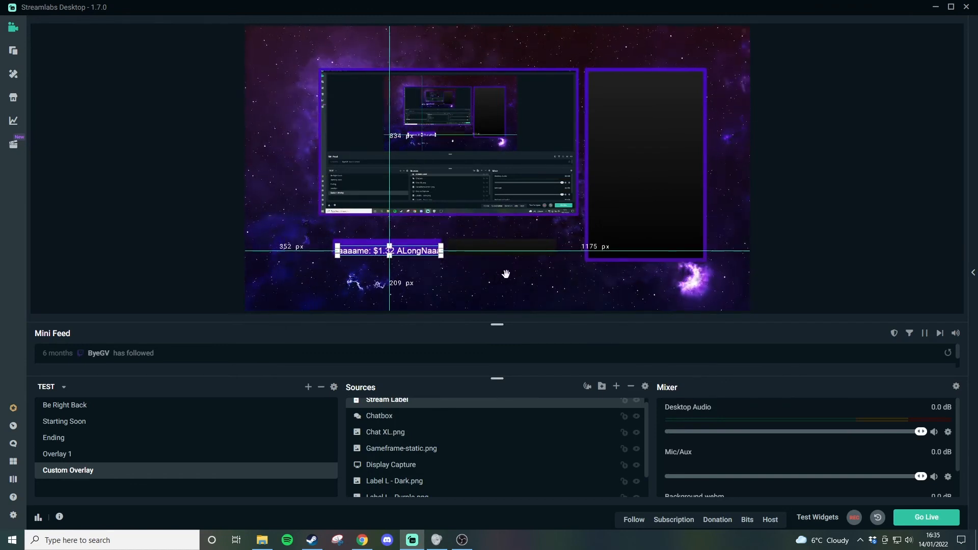
{"action": "key", "text": "Up"}
{"action": "key", "text": "Up"}
{"action": "key", "text": "Up"}
{"action": "key", "text": "Up"}
{"action": "key", "text": "Up"}
{"action": "key", "text": "Up"}
{"action": "key", "text": "Up"}
{"action": "key", "text": "Up"}
{"action": "key", "text": "Up"}
{"action": "key", "text": "Up"}
{"action": "key", "text": "Up"}
{"action": "key", "text": "Up"}
{"action": "key", "text": "Up"}
{"action": "key", "text": "Left"}
{"action": "key", "text": "Left"}
{"action": "key", "text": "Left"}
{"action": "key", "text": "Left"}
{"action": "key", "text": "Left"}
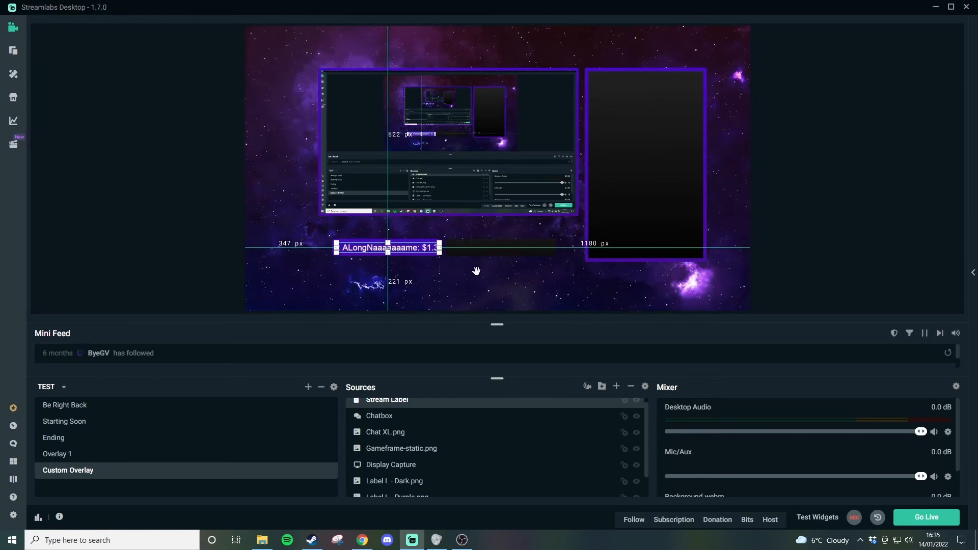
{"action": "left_click", "coordinate": [143, 247]}
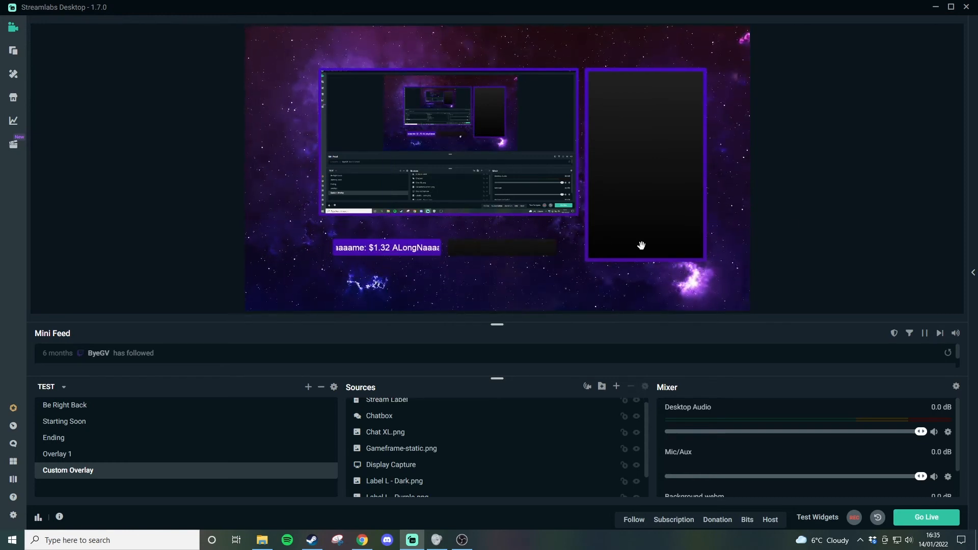
{"action": "left_click", "coordinate": [854, 197]}
{"action": "left_click", "coordinate": [233, 210]}
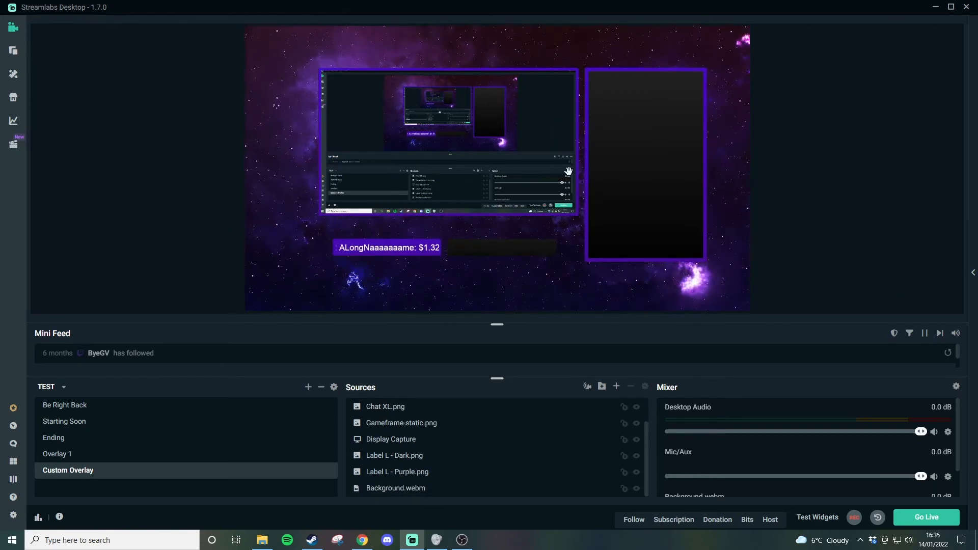
Lock the Chat XL.png, Gameframe-static.png, Label L - Dark.png, Label L - Purple.png and Background.webm sources
{"action": "left_click", "coordinate": [599, 413]}
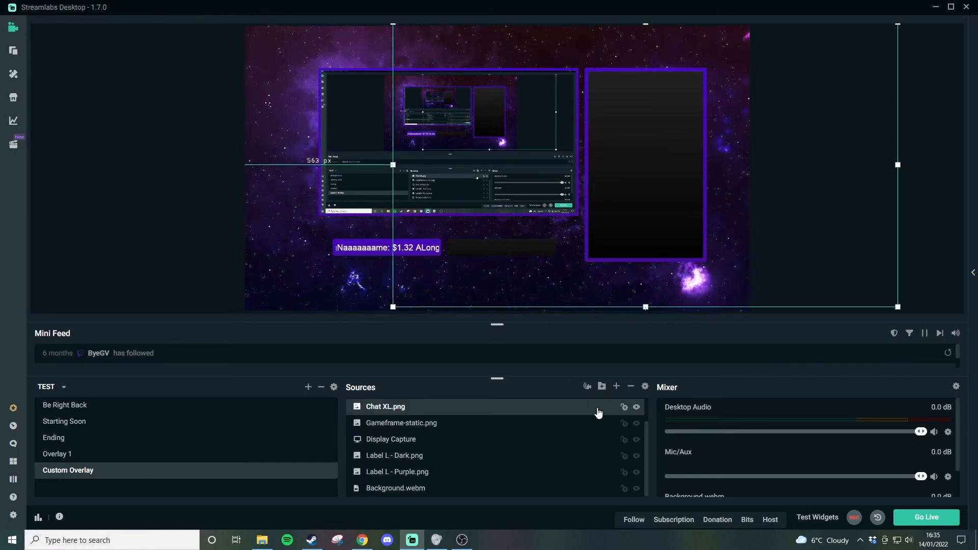
{"action": "left_click", "coordinate": [623, 407]}
{"action": "left_click", "coordinate": [624, 424]}
{"action": "left_click", "coordinate": [625, 442]}
{"action": "left_click", "coordinate": [624, 456]}
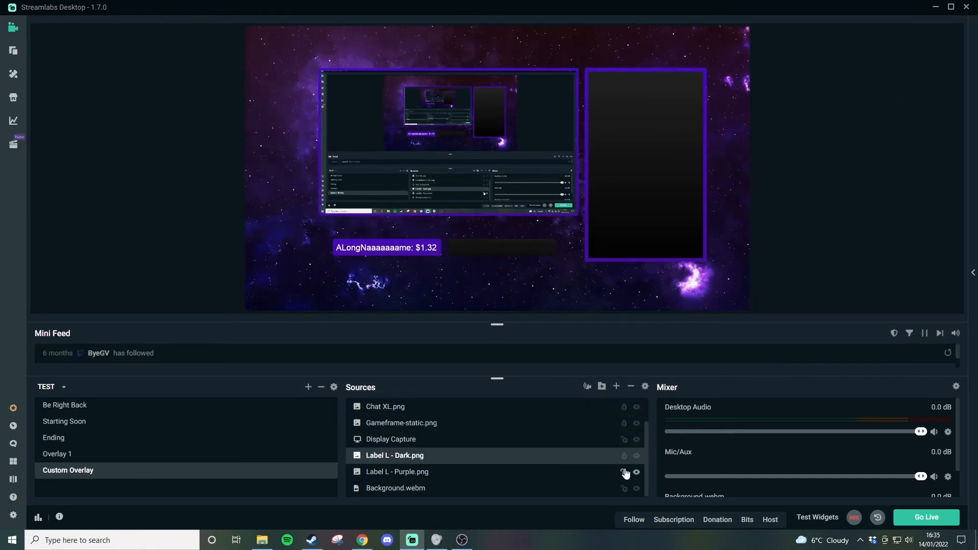
{"action": "left_click", "coordinate": [623, 473]}
{"action": "left_click", "coordinate": [623, 489]}
Undo the test move of the Display Capture and lock that source in place
{"action": "left_click_drag", "start_coordinate": [525, 214], "coordinate": [534, 244]}
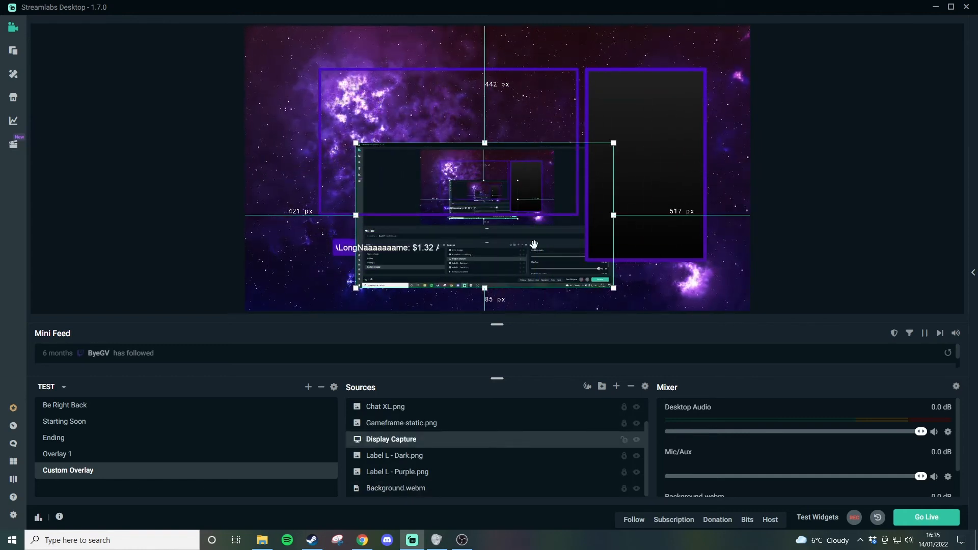
{"action": "key", "text": "ctrl+z"}
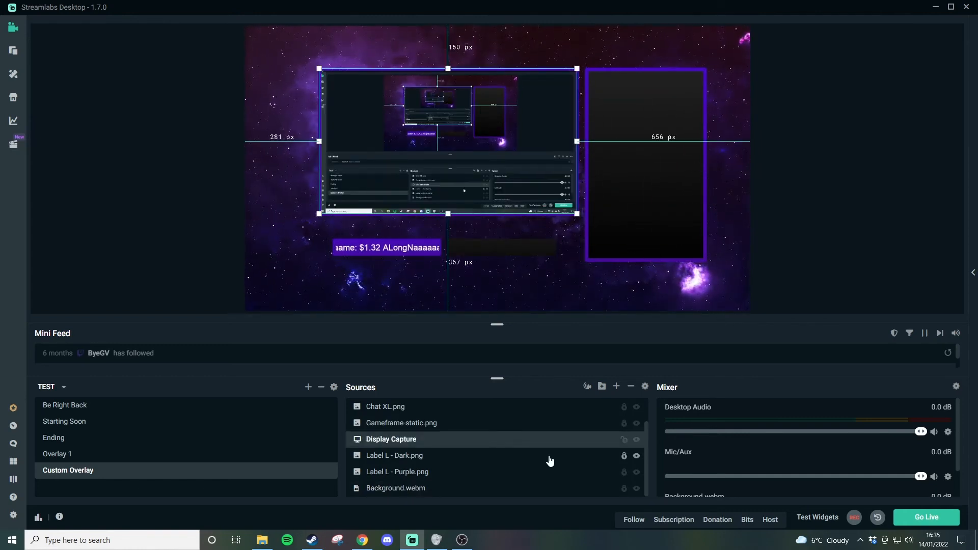
{"action": "left_click", "coordinate": [625, 440]}
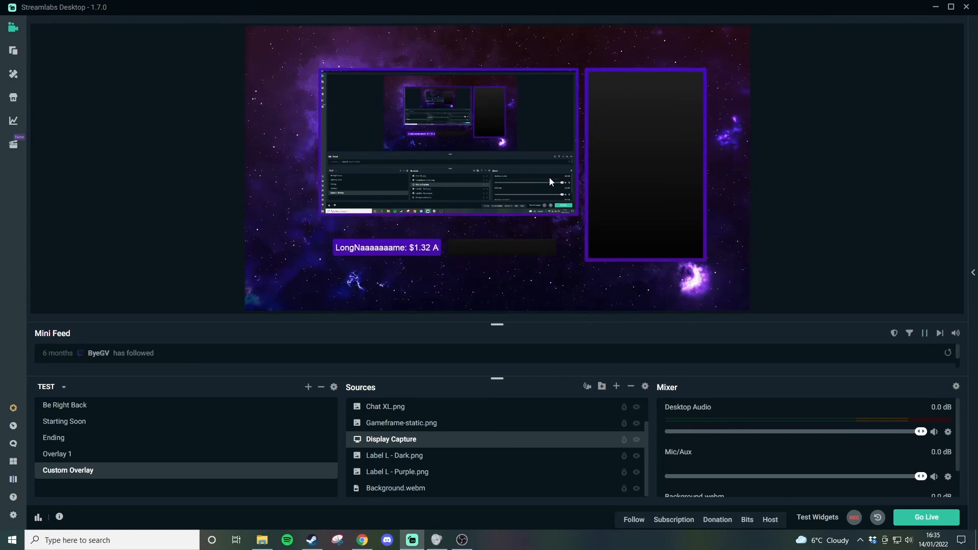
{"action": "left_click", "coordinate": [544, 206]}
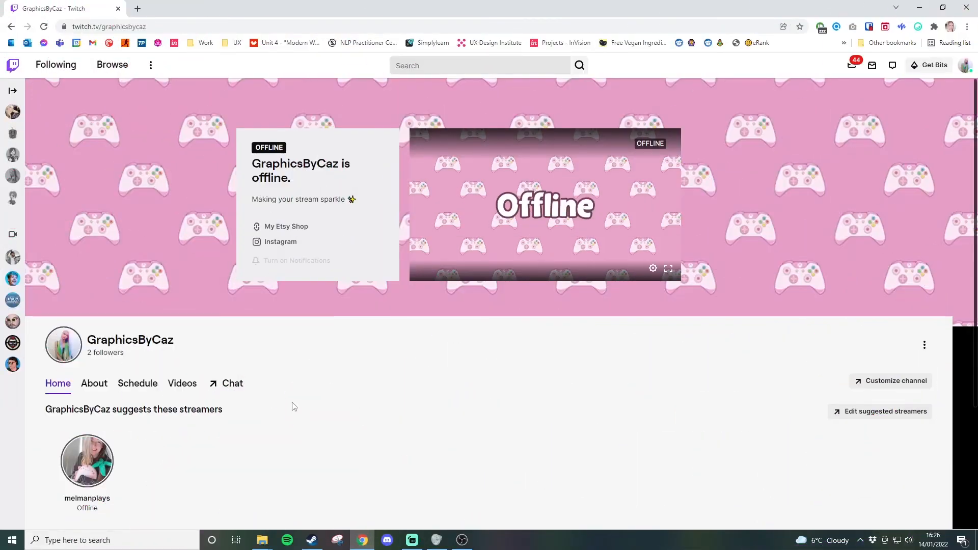
Switch to the Twitch channel page, open its About section and turn on panel editing
{"action": "scroll", "coordinate": [293, 406], "scroll_direction": "down", "scroll_amount": 1}
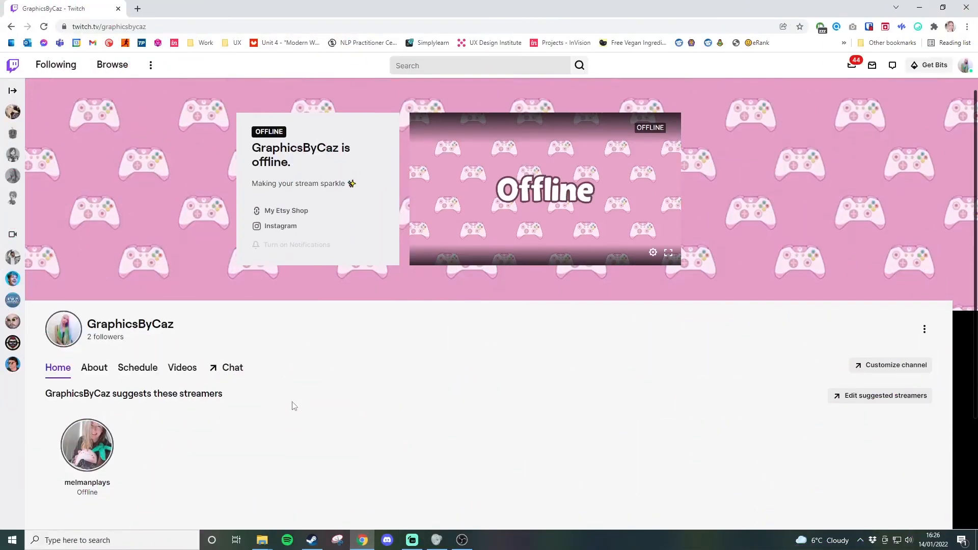
{"action": "scroll", "coordinate": [294, 407], "scroll_direction": "down", "scroll_amount": 3}
{"action": "left_click", "coordinate": [103, 240]}
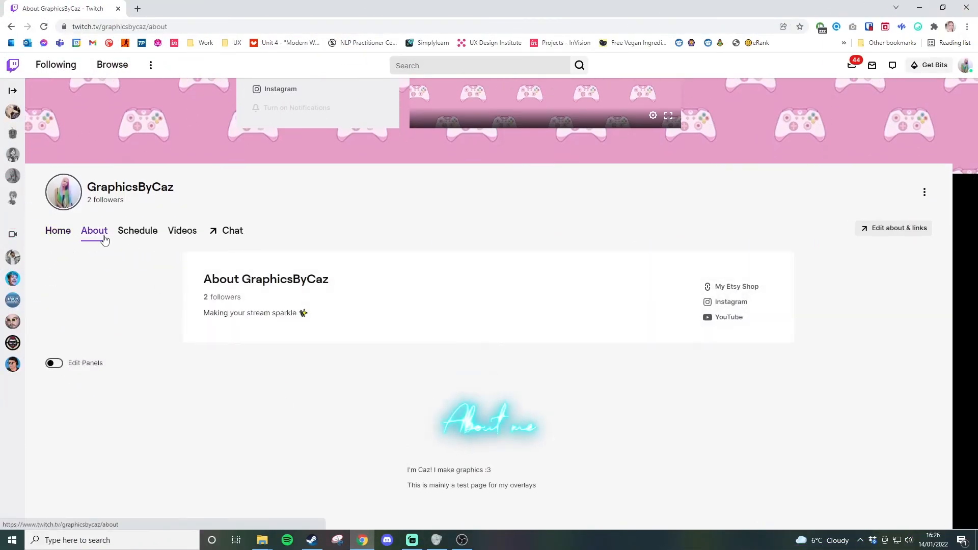
{"action": "scroll", "coordinate": [149, 365], "scroll_direction": "down", "scroll_amount": 2}
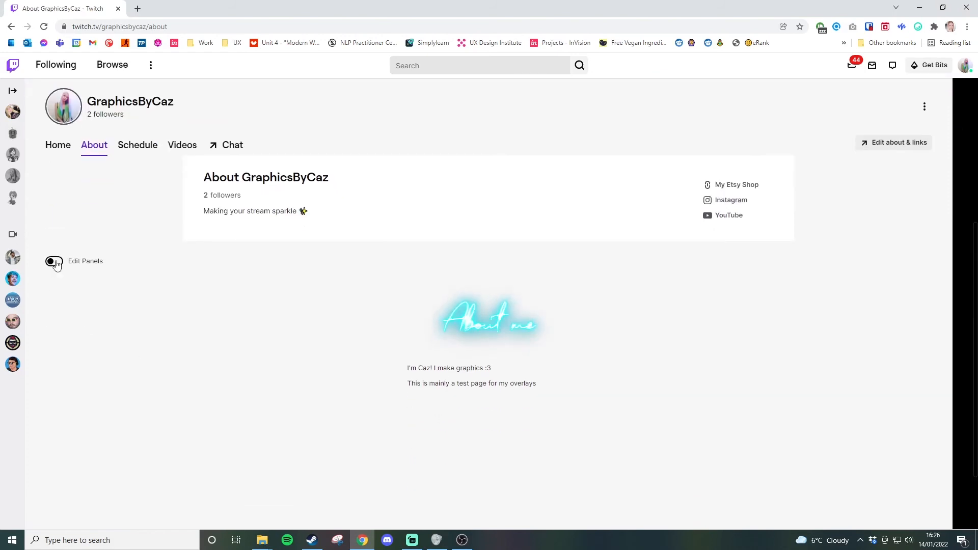
{"action": "left_click", "coordinate": [54, 262]}
Add a new text or image panel beside the existing About me panel
{"action": "scroll", "coordinate": [257, 370], "scroll_direction": "down", "scroll_amount": 2}
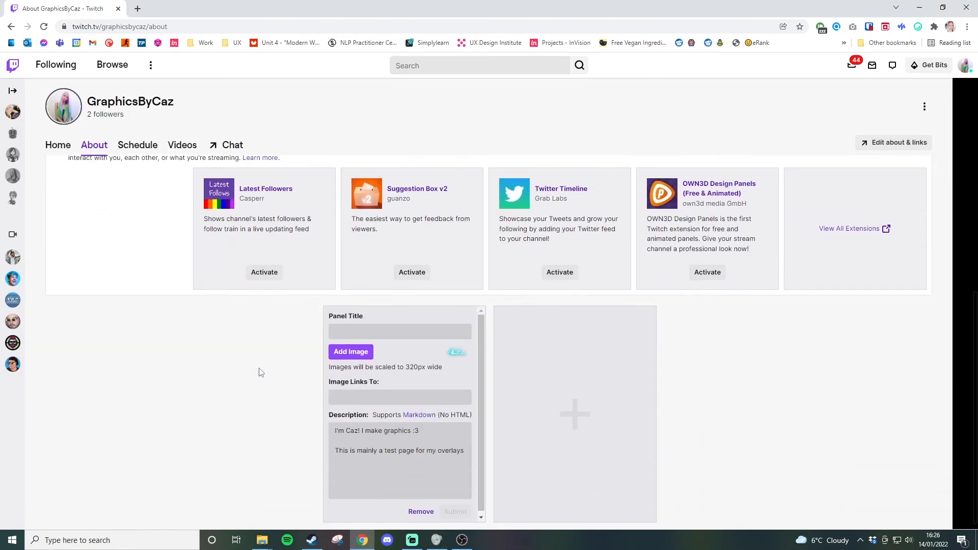
{"action": "left_click", "coordinate": [550, 390]}
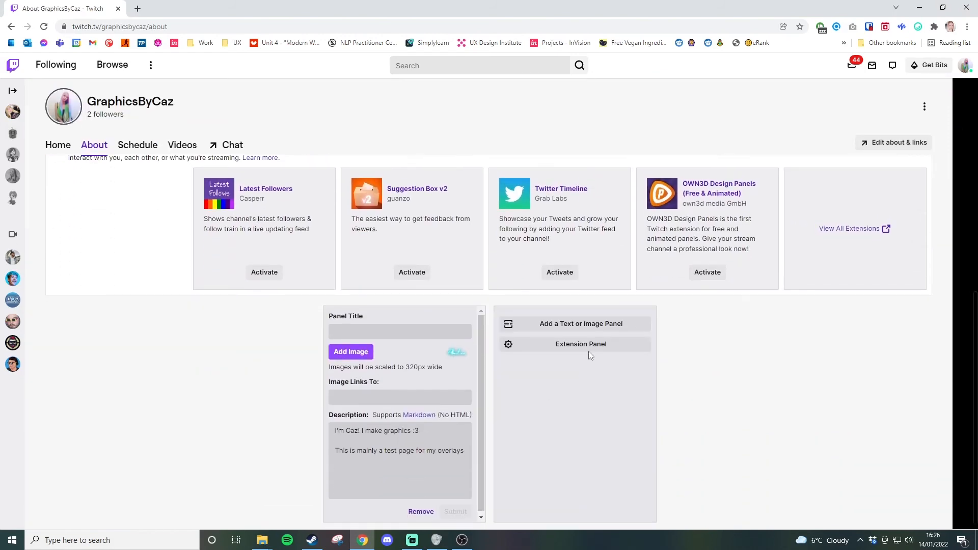
{"action": "left_click", "coordinate": [593, 324]}
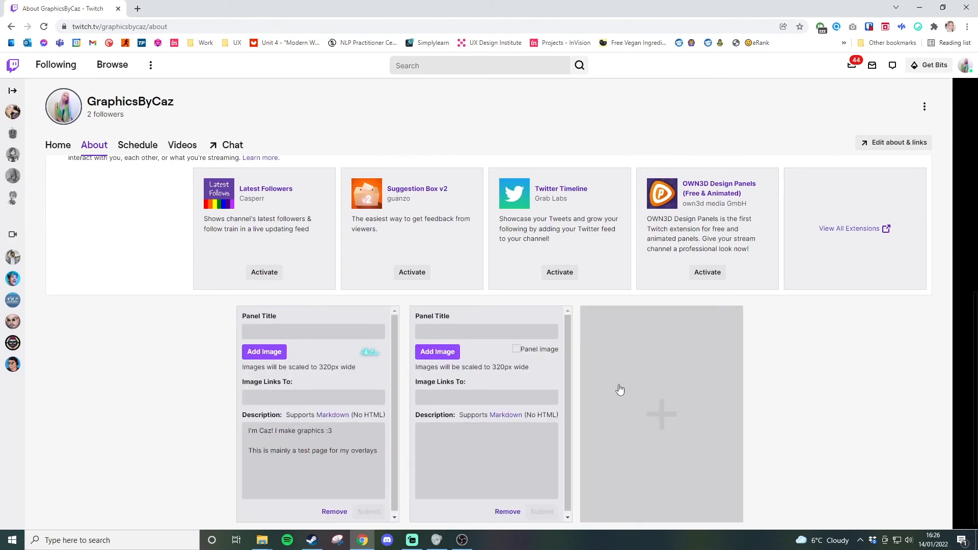
Start adding an image to the new panel and open the Panels folder of the 26) Space artwork in File Explorer
{"action": "left_click", "coordinate": [451, 355]}
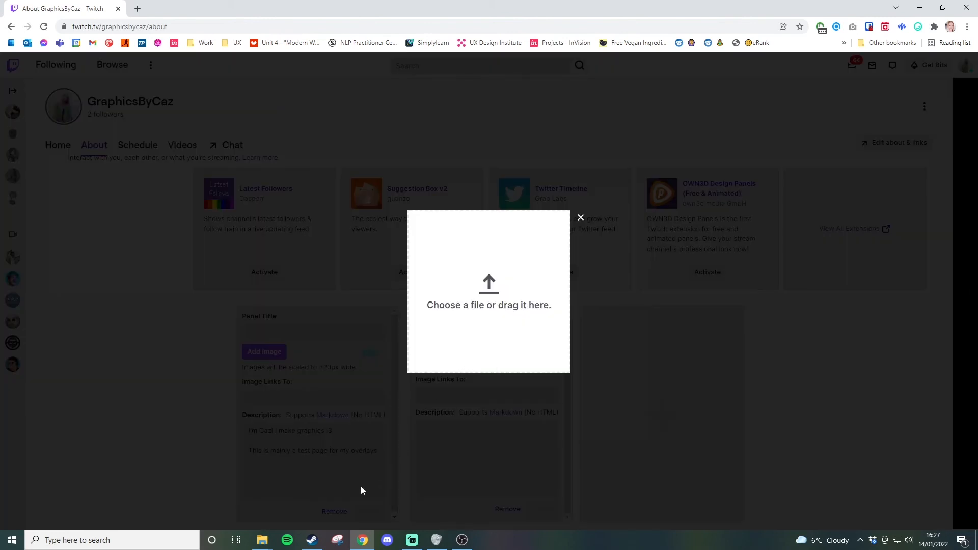
{"action": "left_click", "coordinate": [262, 540]}
{"action": "left_click", "coordinate": [214, 495]}
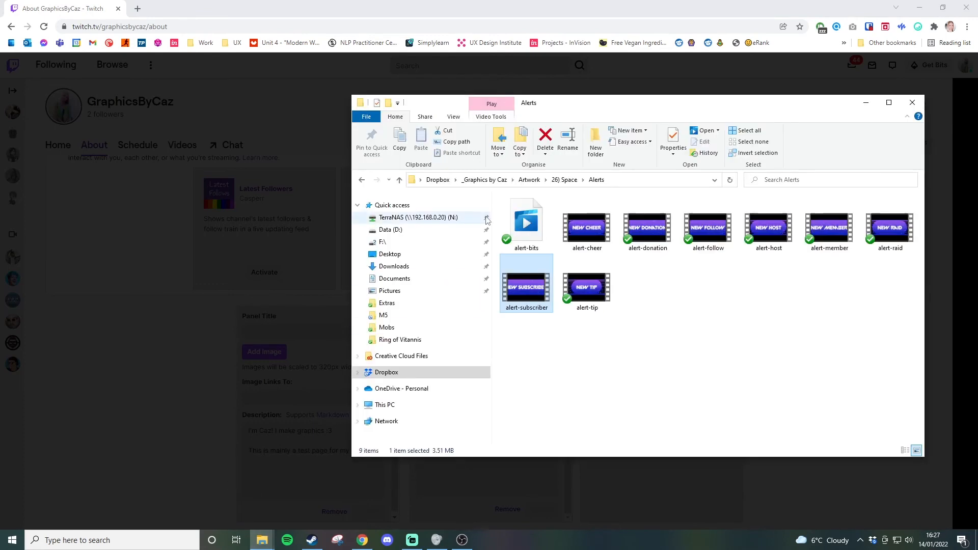
{"action": "left_click", "coordinate": [564, 179]}
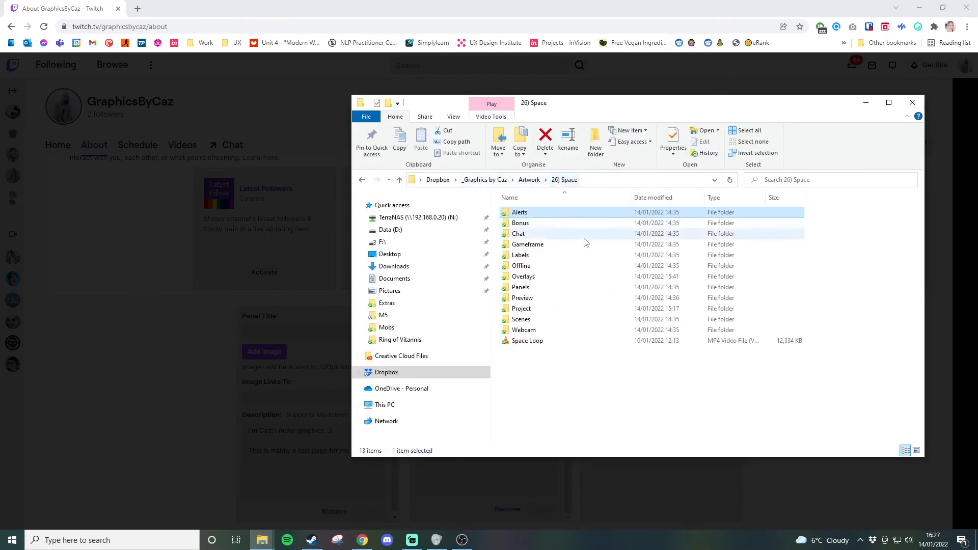
{"action": "double_click", "coordinate": [538, 291]}
Upload the Games image from the Panels folder to the new panel and accept its crop
{"action": "scroll", "coordinate": [564, 292], "scroll_direction": "down", "scroll_amount": 2}
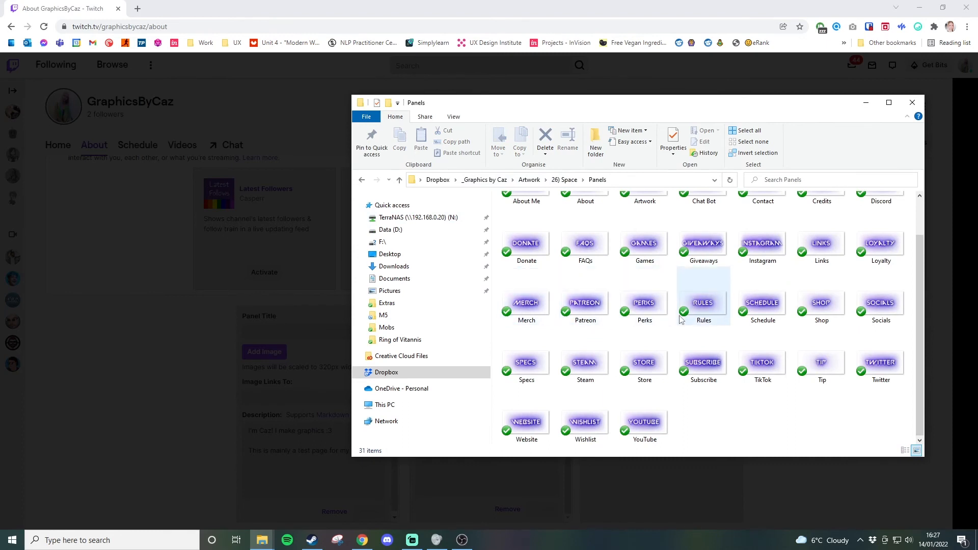
{"action": "scroll", "coordinate": [713, 306], "scroll_direction": "up", "scroll_amount": 1}
{"action": "left_click", "coordinate": [645, 287]}
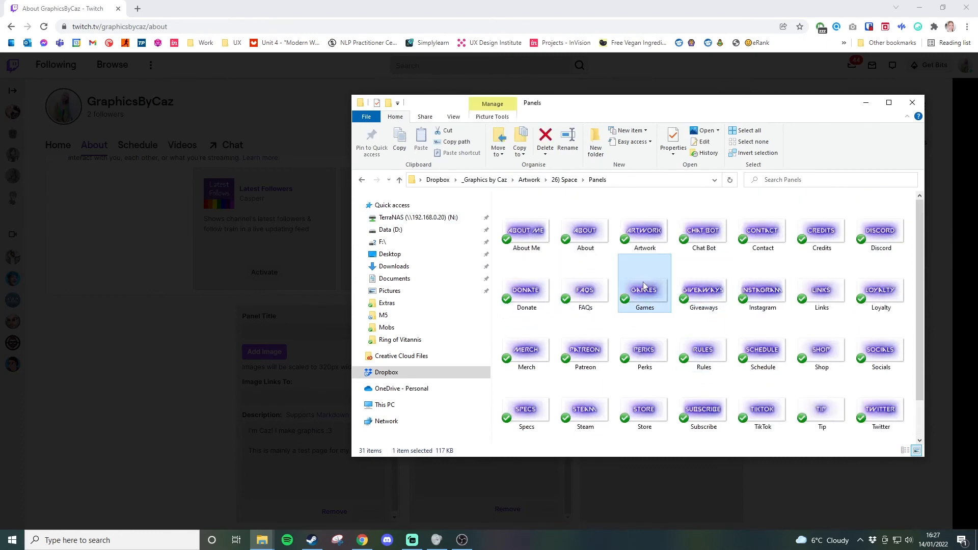
{"action": "left_click_drag", "start_coordinate": [674, 105], "coordinate": [757, 287]}
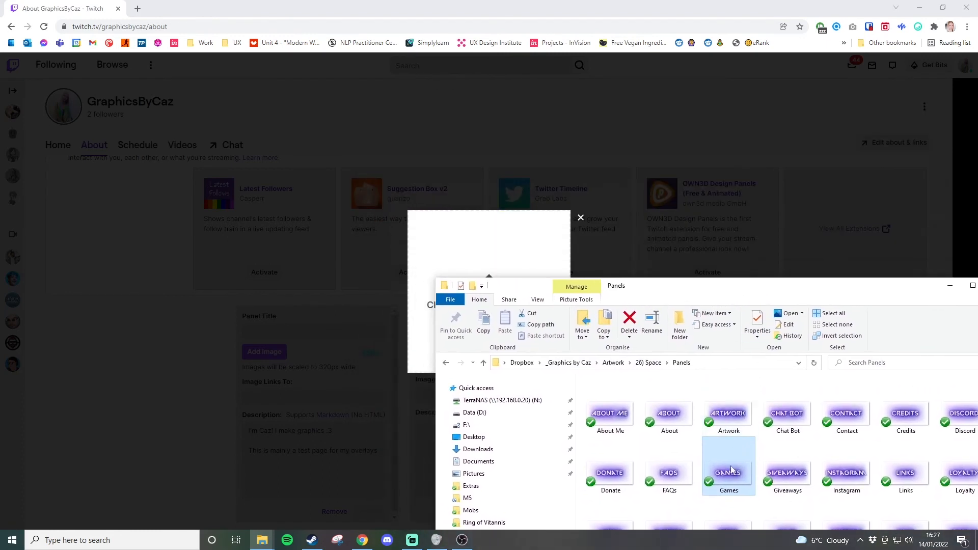
{"action": "left_click_drag", "start_coordinate": [733, 468], "coordinate": [517, 287]}
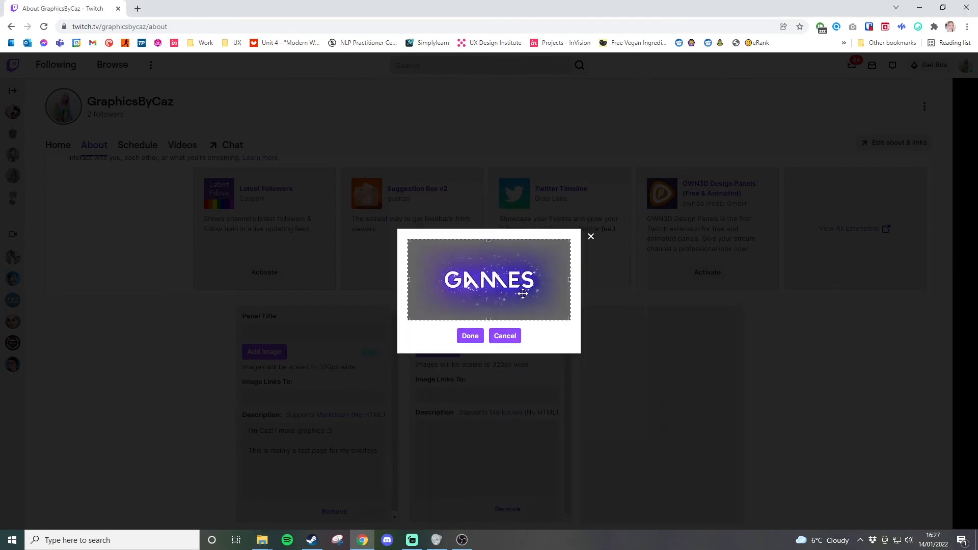
{"action": "left_click", "coordinate": [479, 335]}
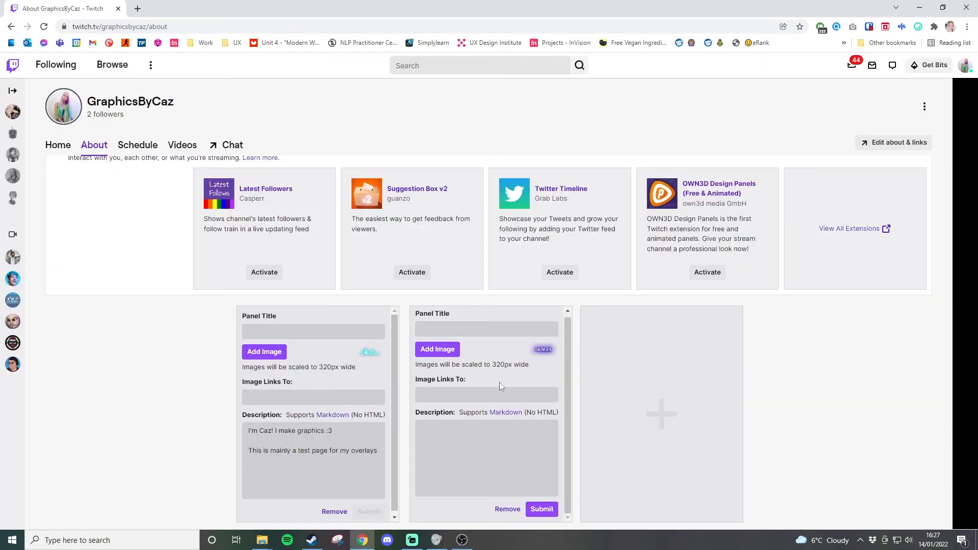
Enter ":)" as the Games panel's description, submit the panel and turn off panel editing
{"action": "left_click", "coordinate": [478, 442]}
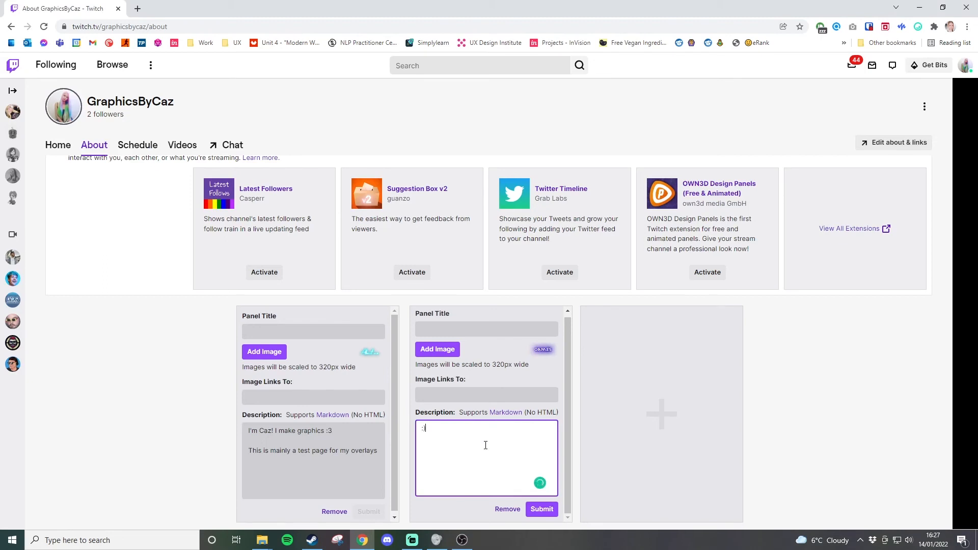
{"action": "left_click", "coordinate": [541, 509]}
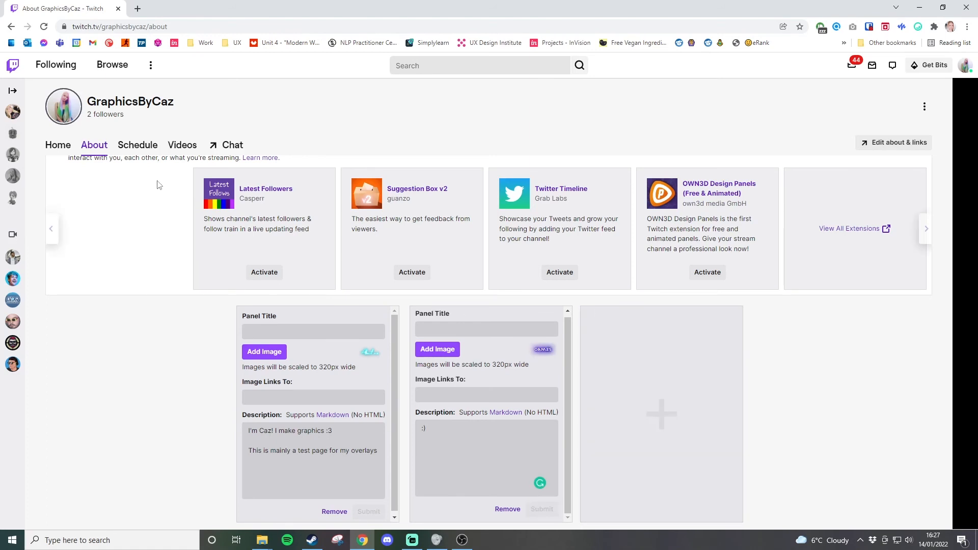
{"action": "scroll", "coordinate": [153, 262], "scroll_direction": "up", "scroll_amount": 3}
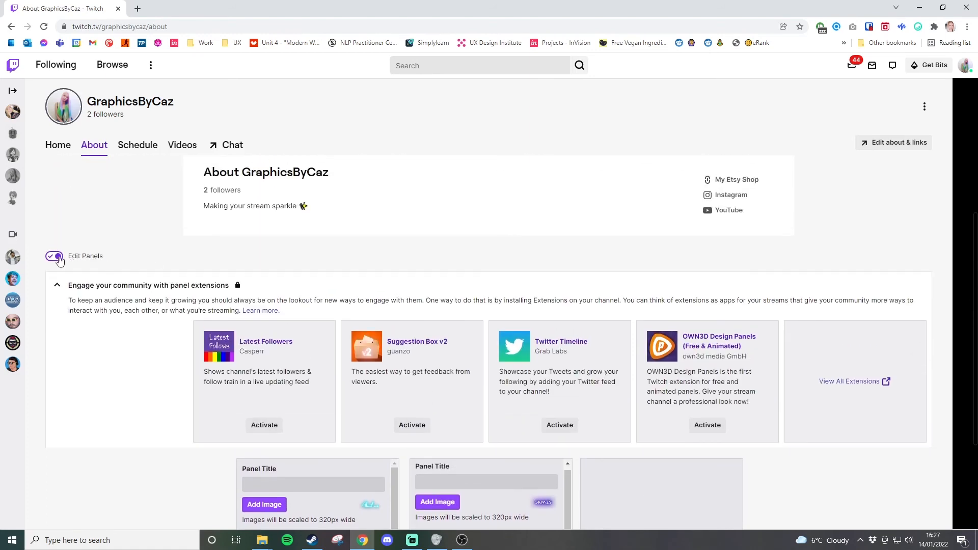
{"action": "left_click", "coordinate": [58, 258]}
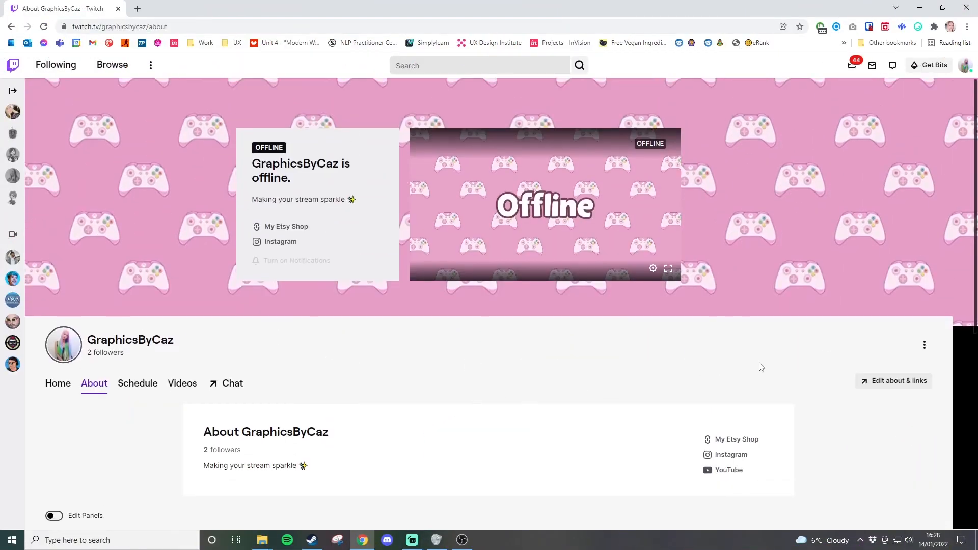
Open the channel's Brand settings from the About page and start updating the Video Player Banner
{"action": "left_click", "coordinate": [887, 381]}
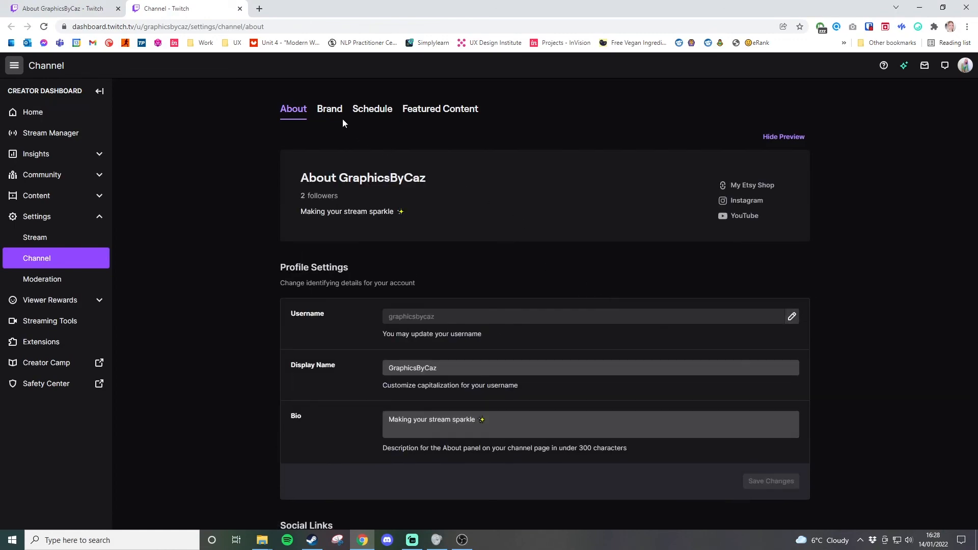
{"action": "left_click", "coordinate": [329, 112]}
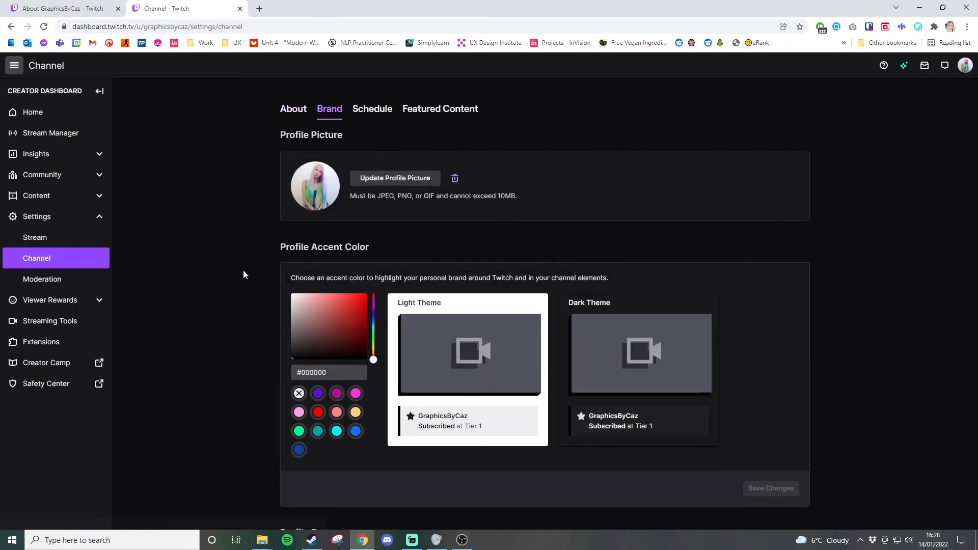
{"action": "scroll", "coordinate": [243, 275], "scroll_direction": "down", "scroll_amount": 8}
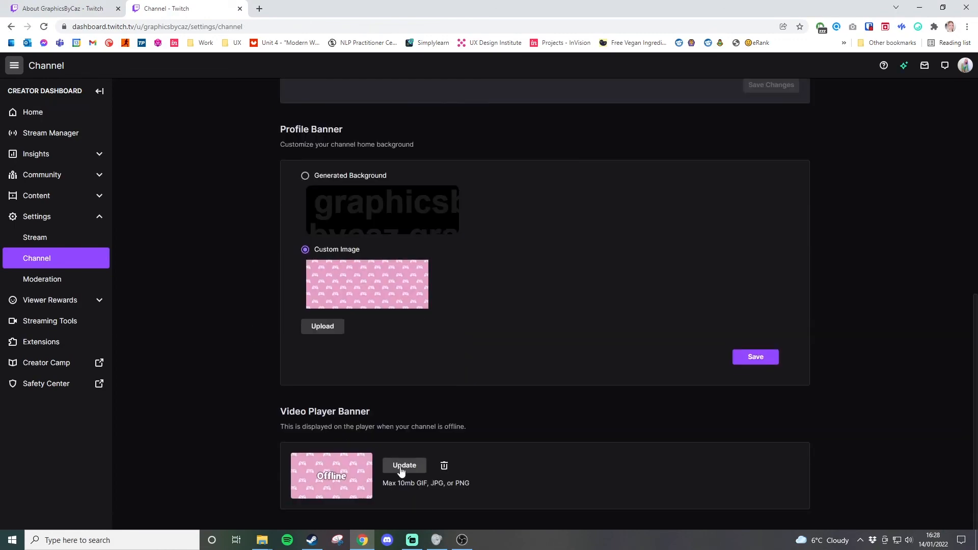
{"action": "left_click", "coordinate": [402, 469]}
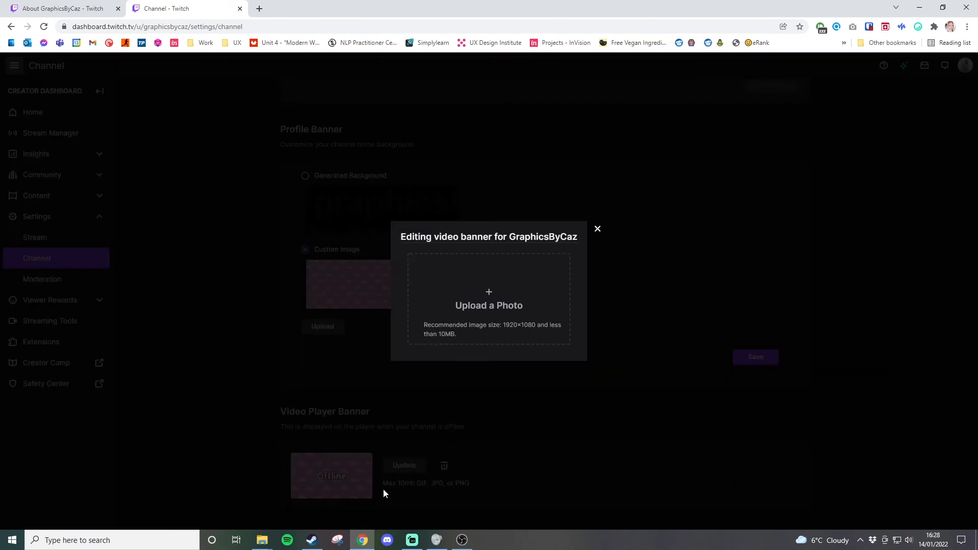
Upload the Offline image from the 26) Space artwork's Offline folder as the video player banner, and return to the channel's About page
{"action": "left_click", "coordinate": [214, 489]}
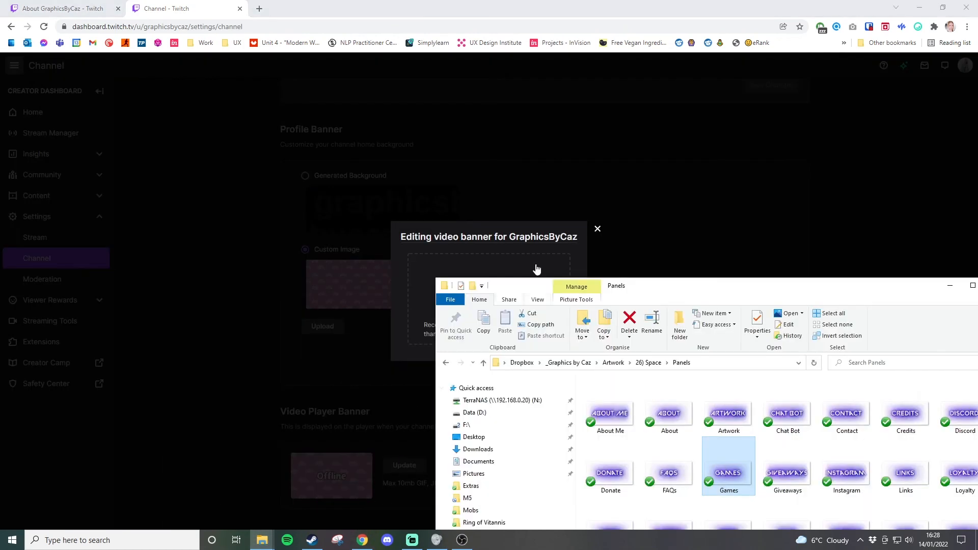
{"action": "left_click", "coordinate": [649, 362]}
{"action": "left_click_drag", "start_coordinate": [692, 292], "coordinate": [807, 251]}
{"action": "double_click", "coordinate": [541, 264]}
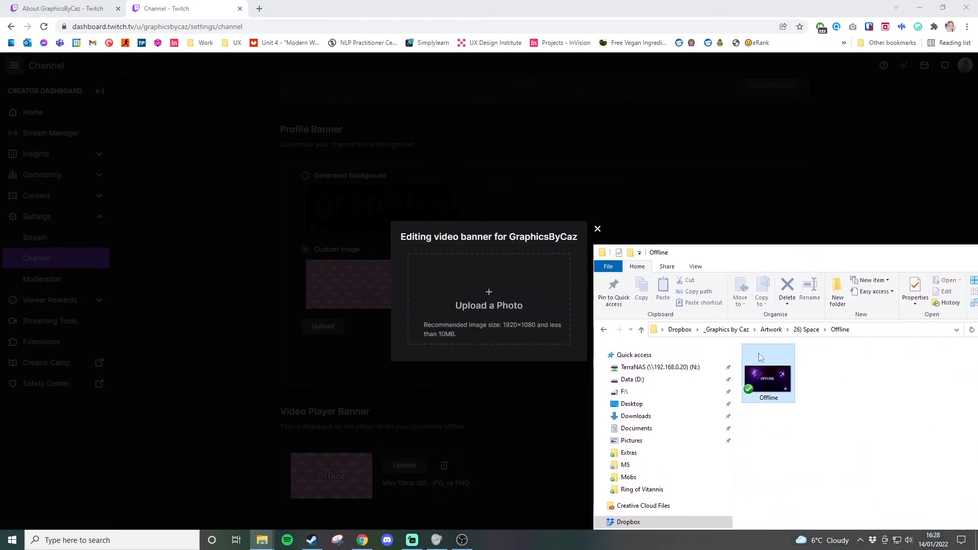
{"action": "left_click_drag", "start_coordinate": [759, 354], "coordinate": [505, 294]}
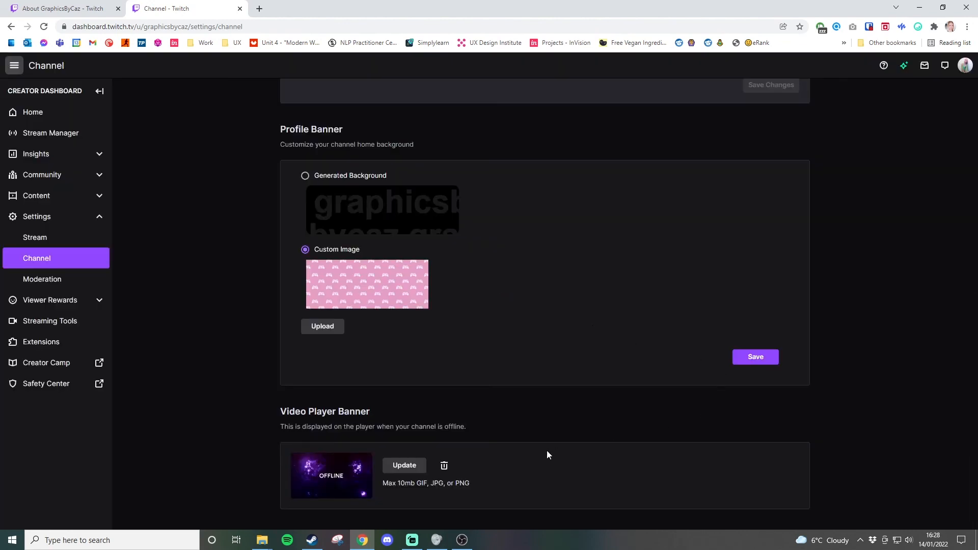
{"action": "left_click", "coordinate": [97, 10]}
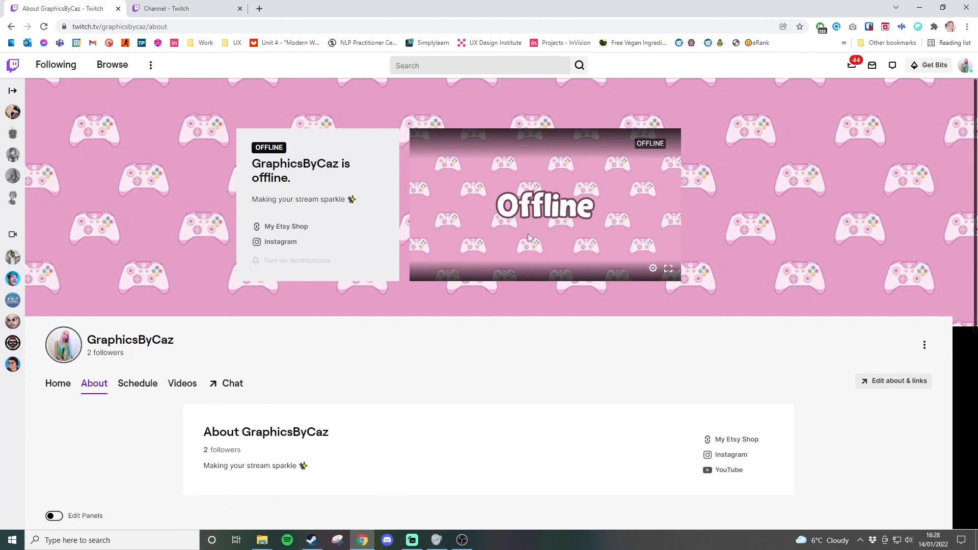